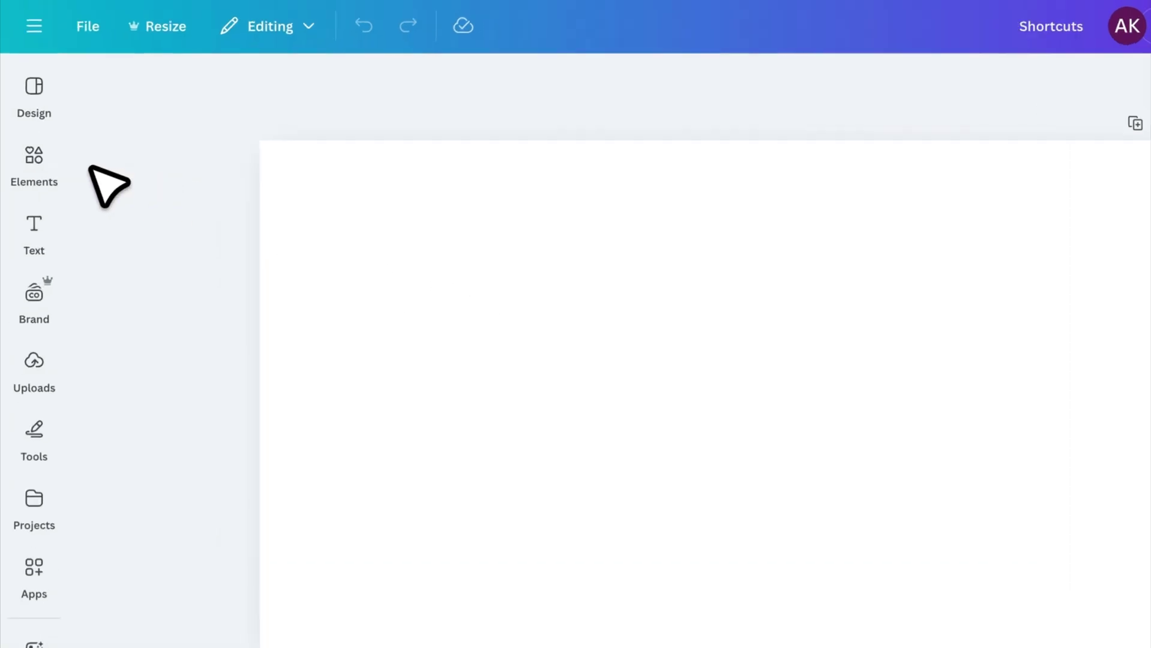
left_click(29, 132)
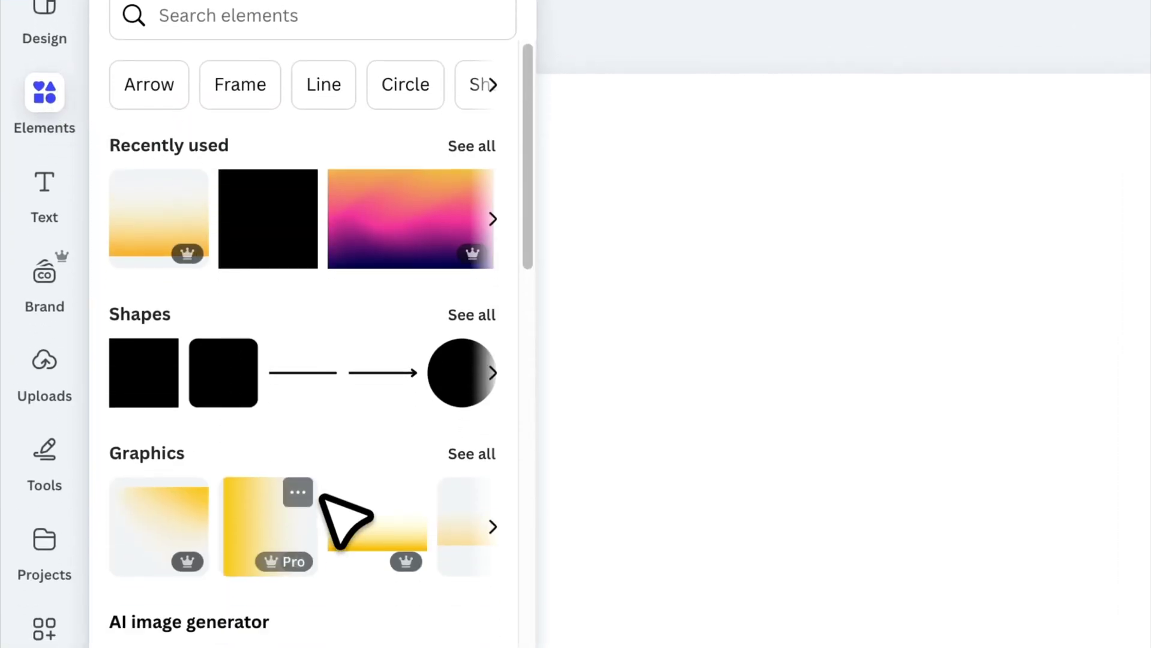
scroll(327, 501, "down", 5)
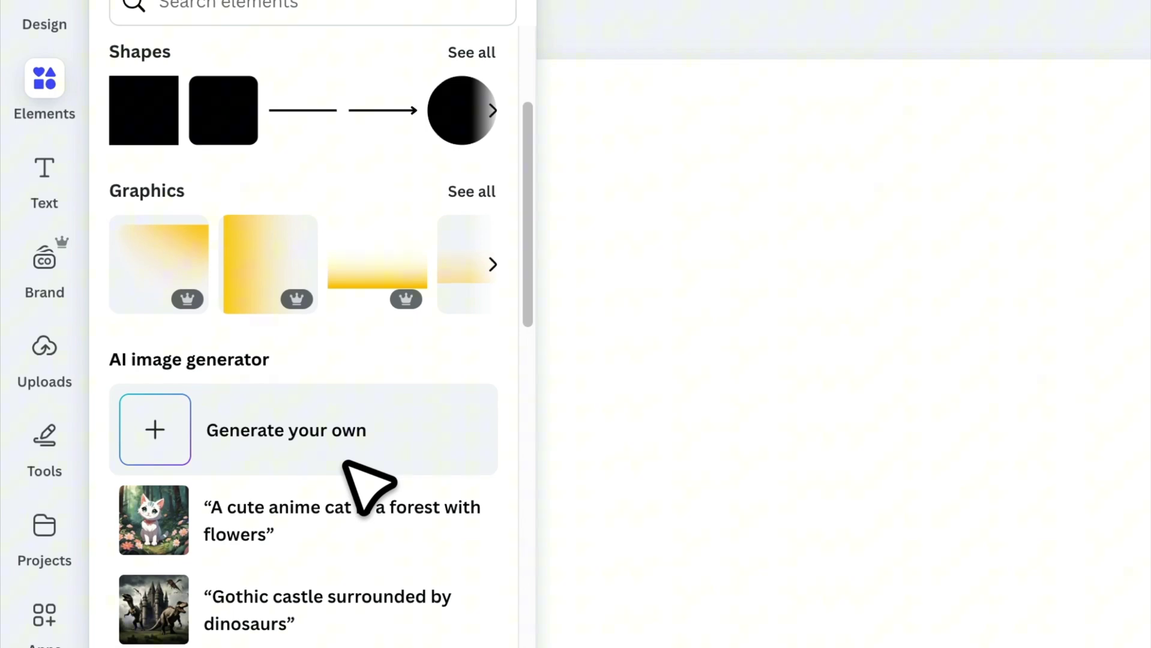
scroll(345, 465, "up", 5)
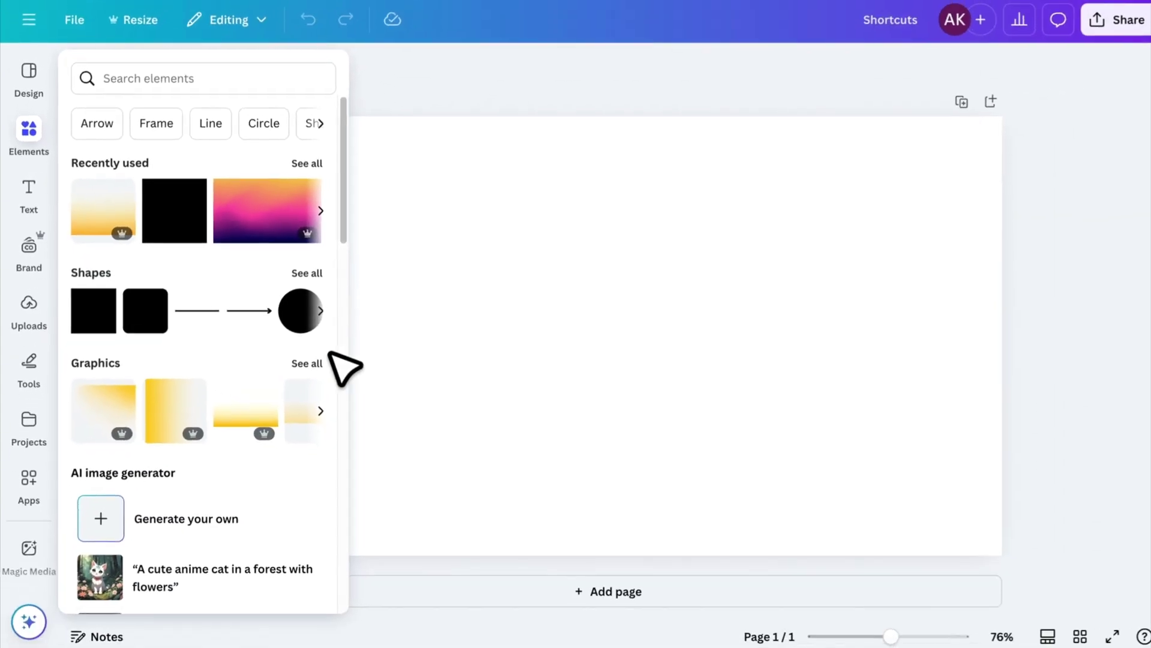
Add a circle on the left side of the page and a square at its centre.
left_click(447, 347)
key("c")
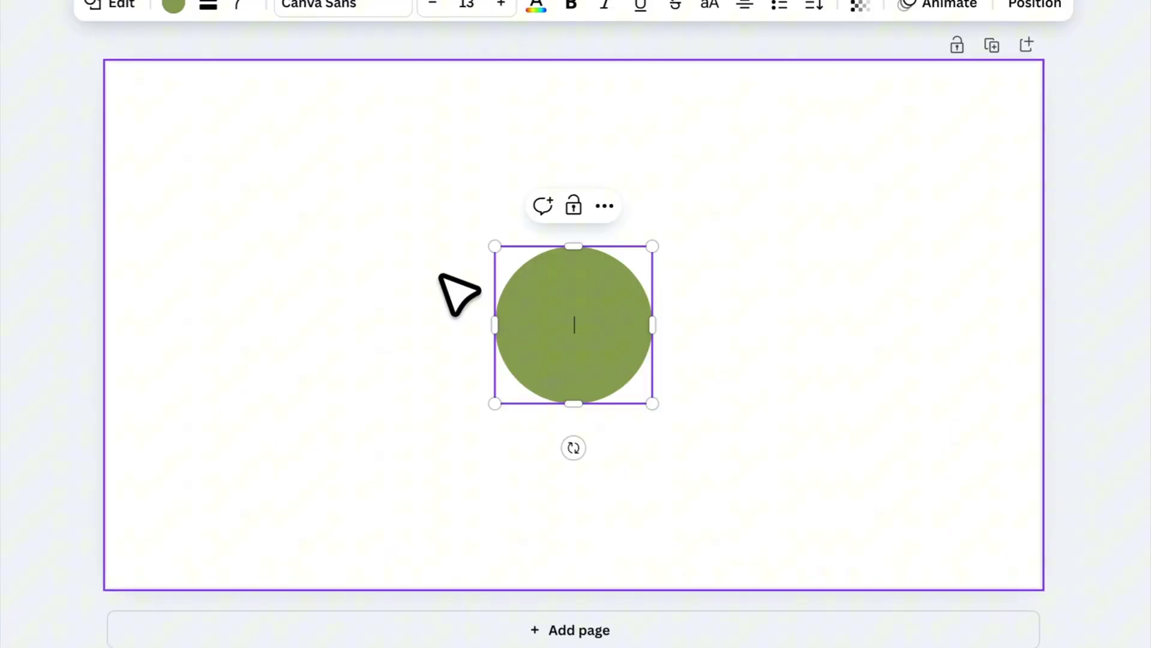
left_click_drag(553, 303, 238, 277)
key("r")
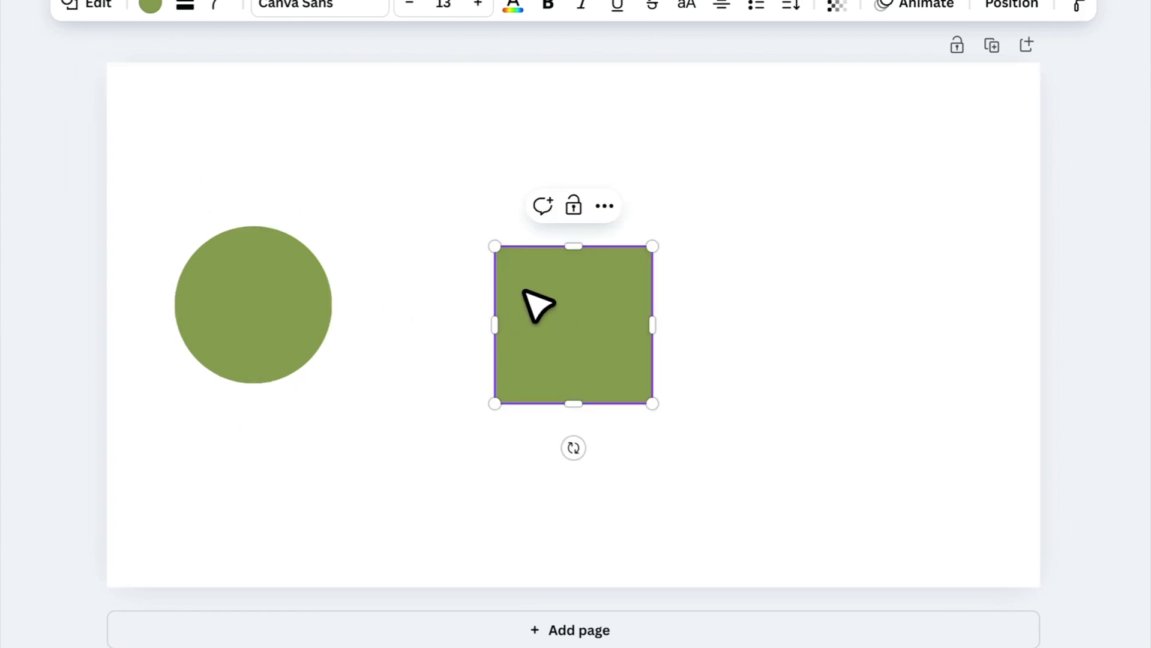
left_click_drag(524, 292, 521, 282)
Add a text box and place it below the square.
key("t")
left_click_drag(635, 328, 744, 393)
left_click_drag(676, 397, 683, 514)
left_click(733, 512)
Add a horizontal line above the square and lengthen it.
key("l")
left_click_drag(718, 326, 715, 129)
left_click_drag(730, 129, 814, 129)
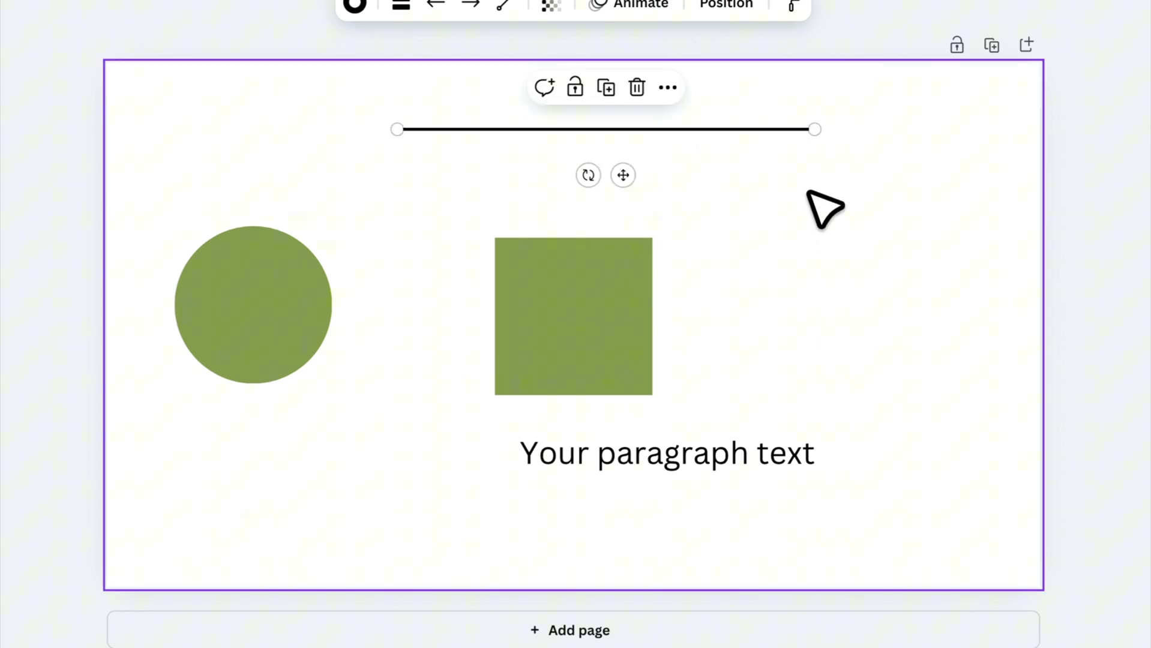
left_click(783, 271)
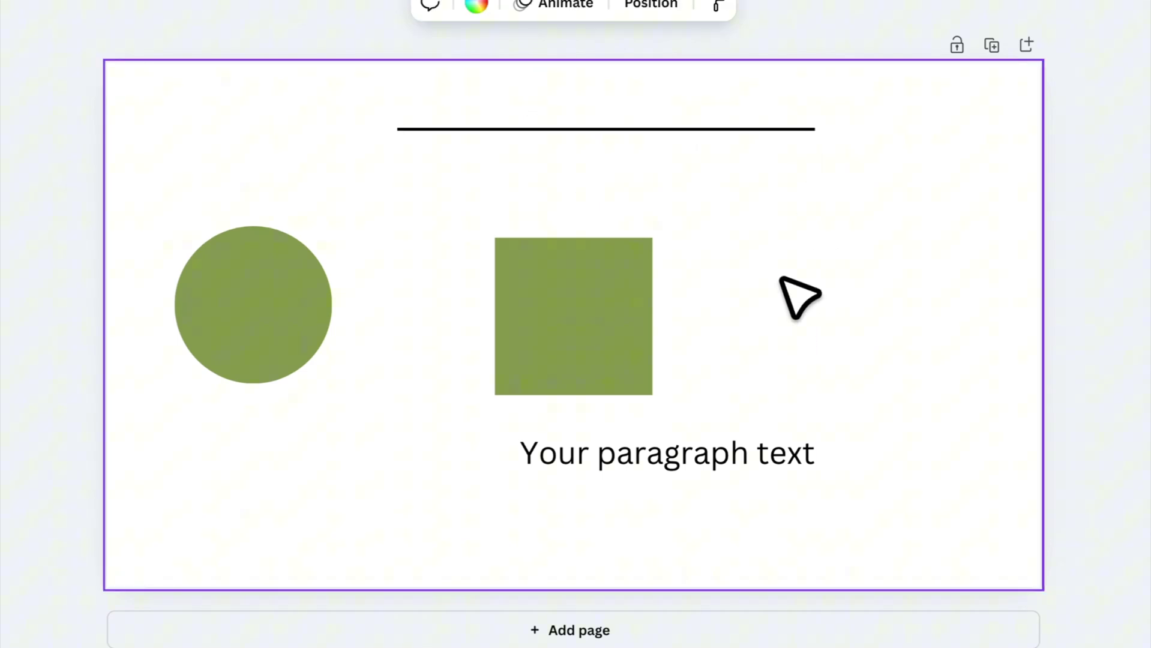
Search the quick actions for "travel" and look through the matching templates, graphics, photos, videos and frames.
key("slash")
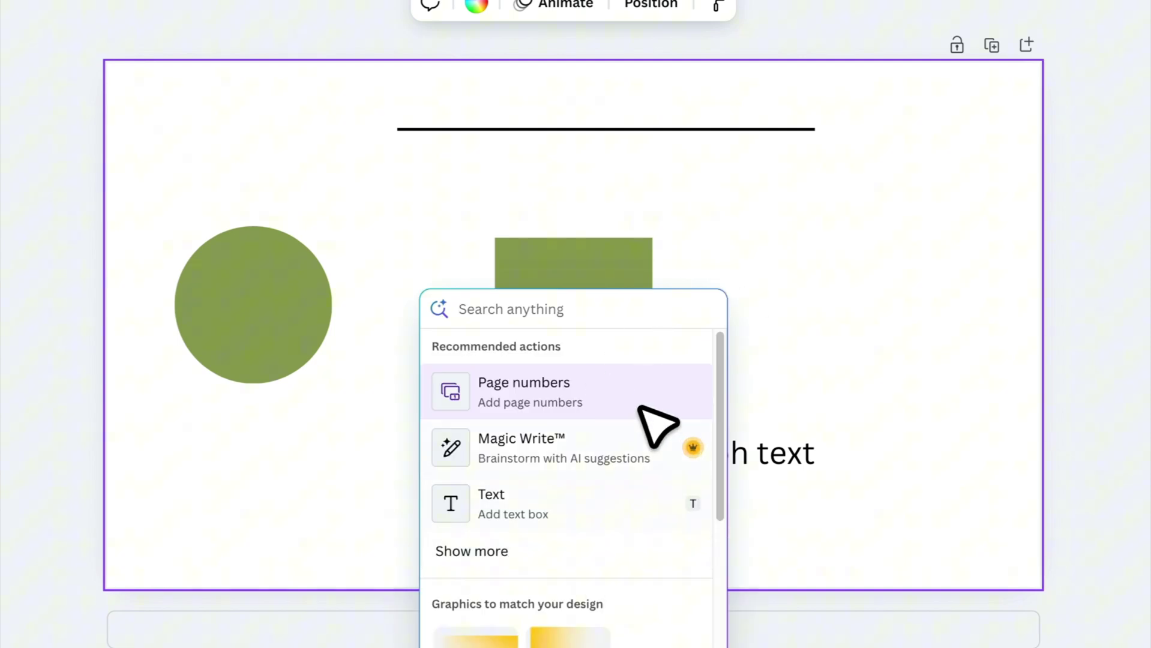
type("travel")
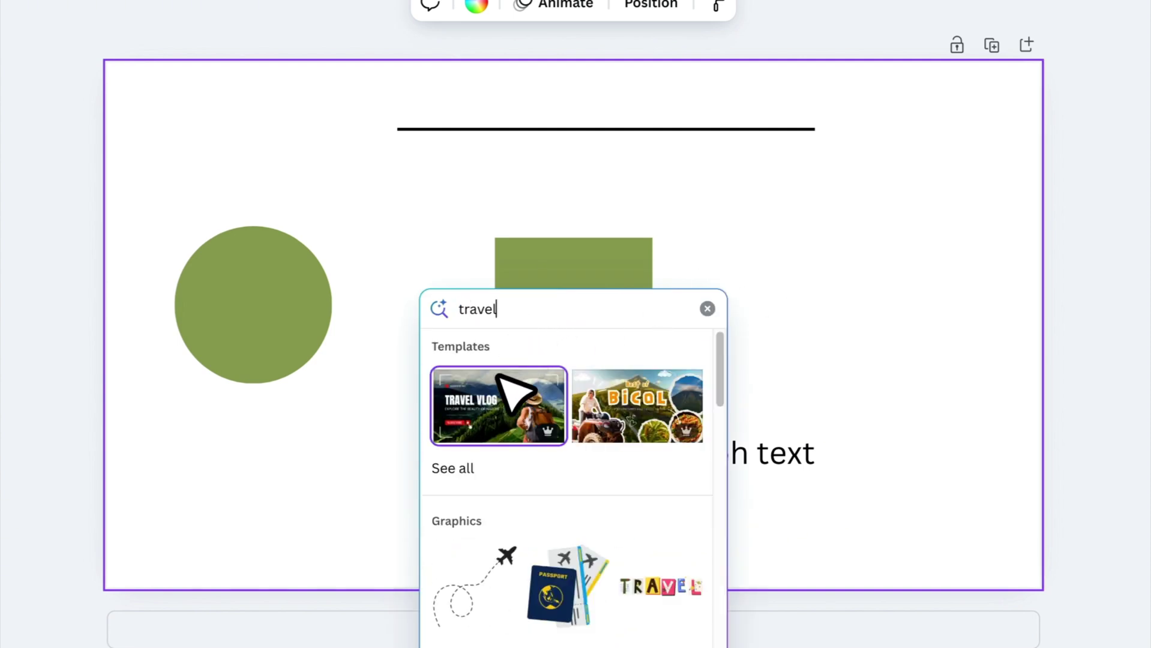
scroll(568, 444, "down", 1)
scroll(567, 420, "down", 2)
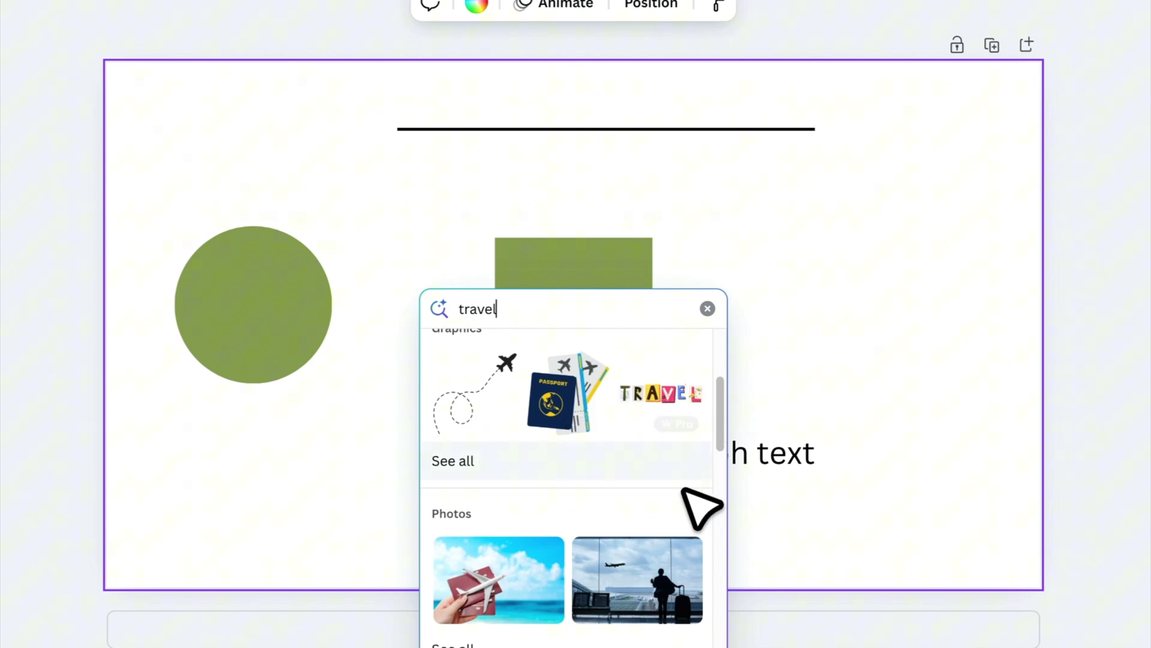
scroll(600, 504, "down", 3)
scroll(616, 531, "down", 2)
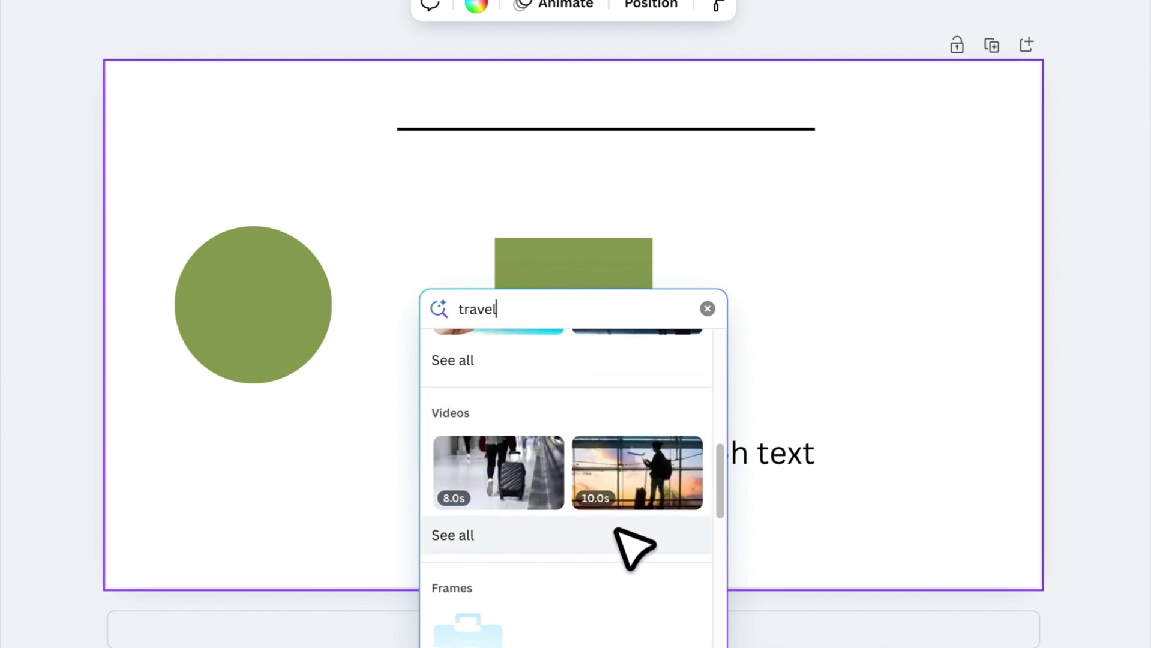
scroll(617, 534, "down", 1)
scroll(627, 545, "up", 7)
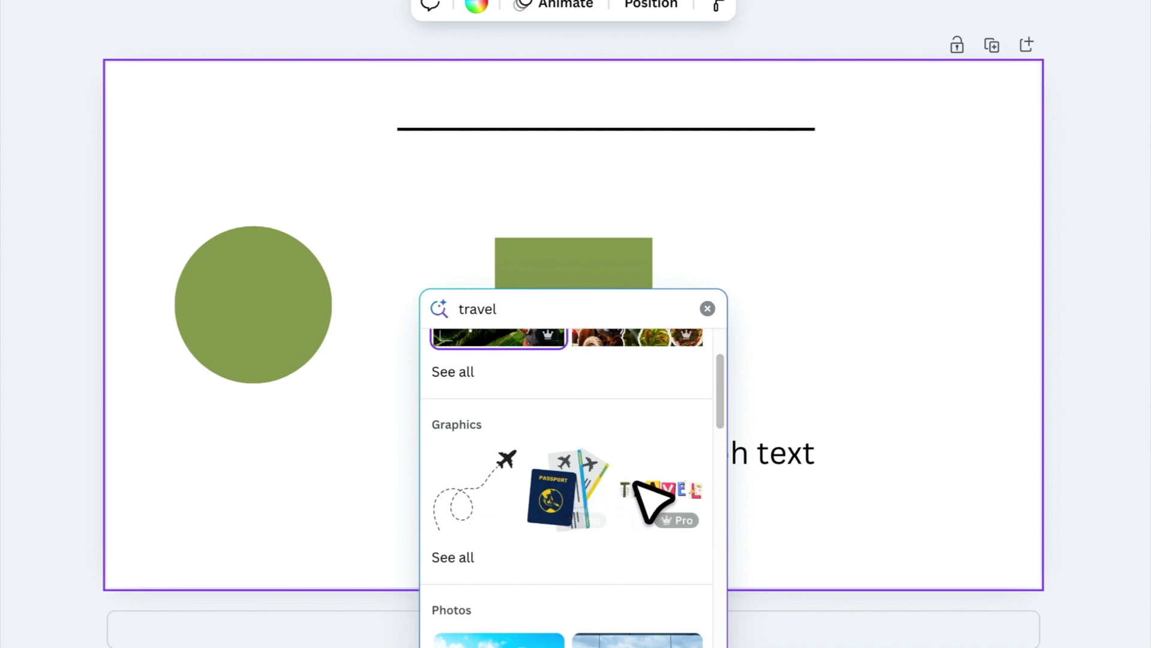
left_click(707, 309)
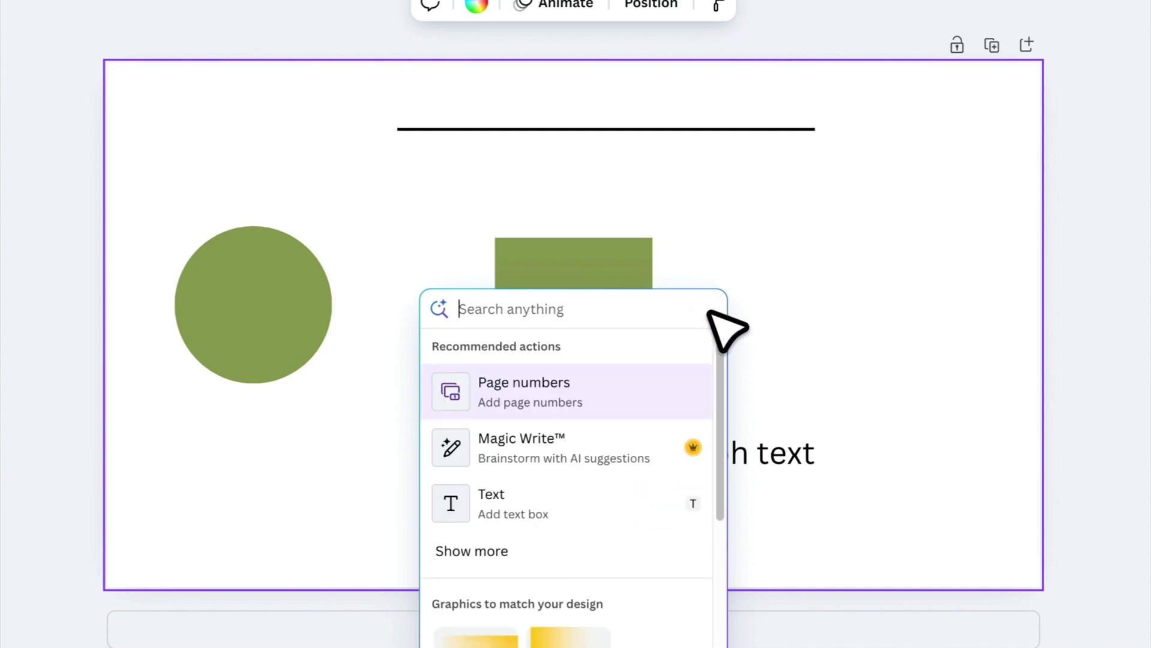
left_click(755, 309)
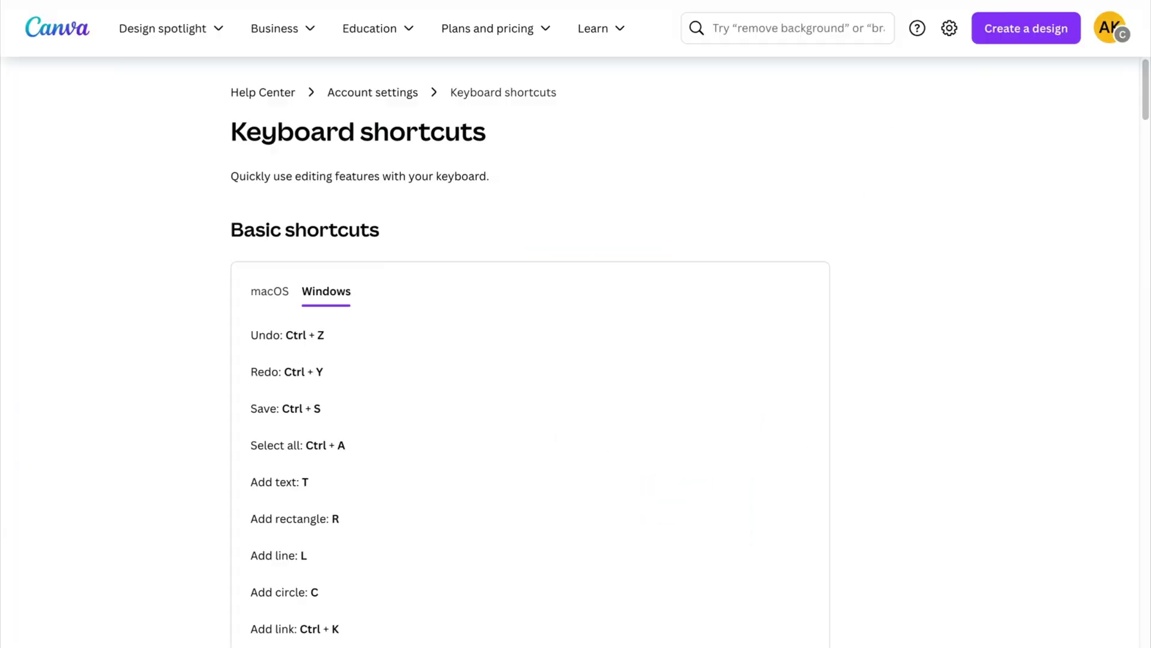
Read through the basic Windows shortcuts on the Keyboard shortcuts help page.
scroll(458, 288, "down", 15)
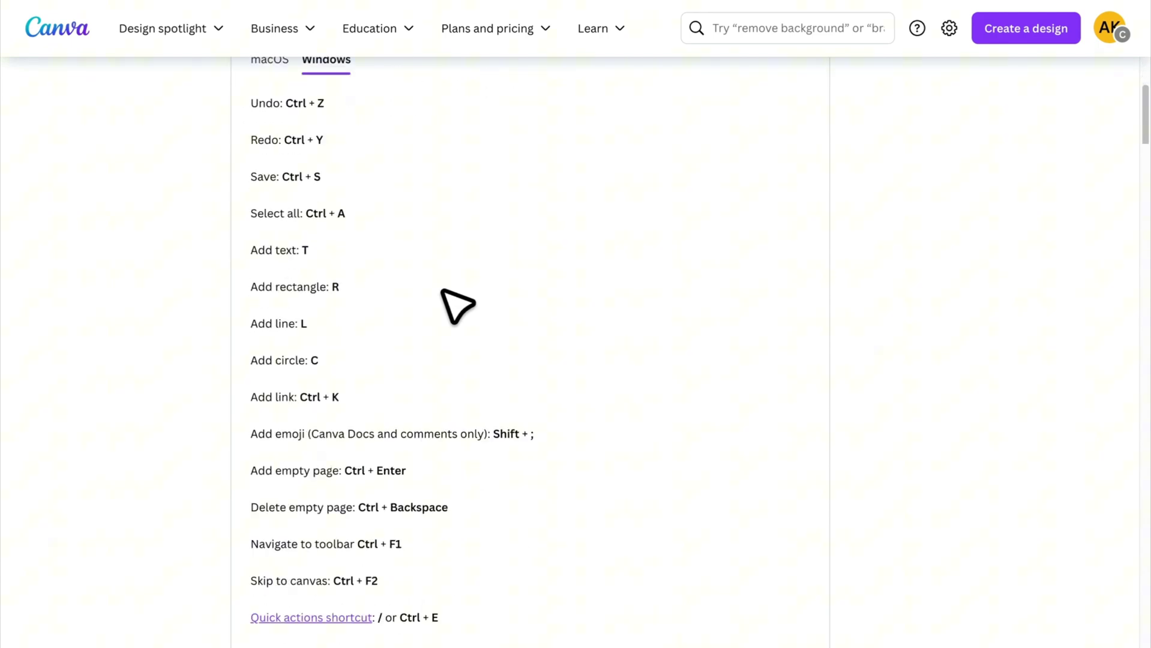
scroll(458, 306, "down", 20)
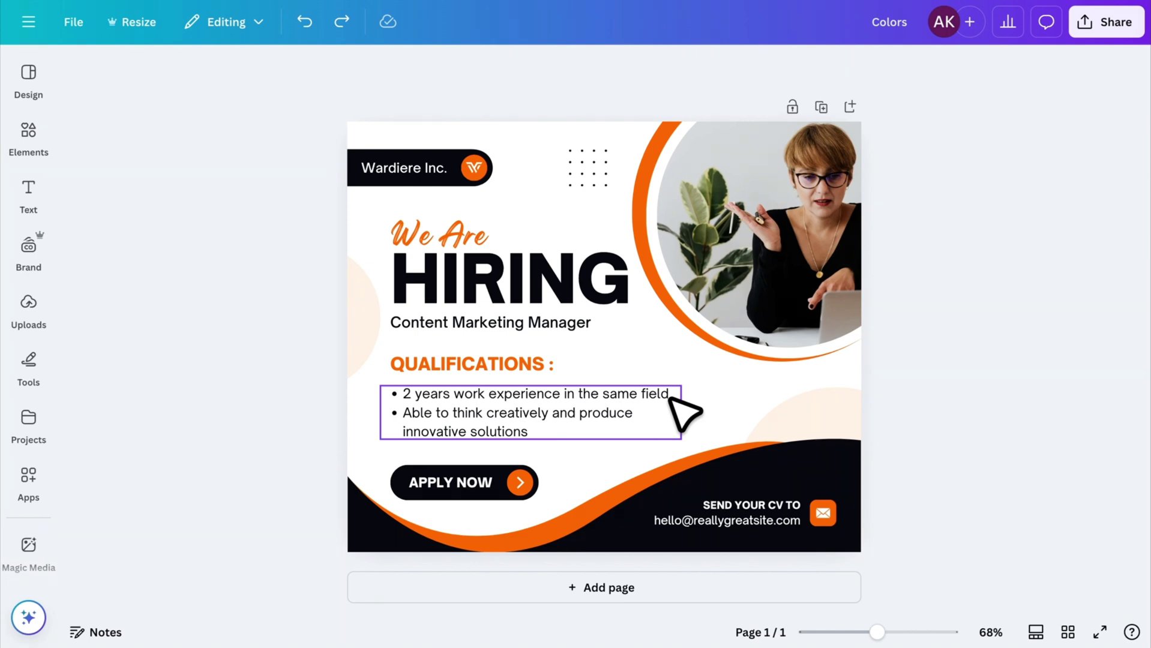
Apply the teal, pink, aqua and yellow color palette to the hiring post and shuffle its colors once.
left_click(29, 75)
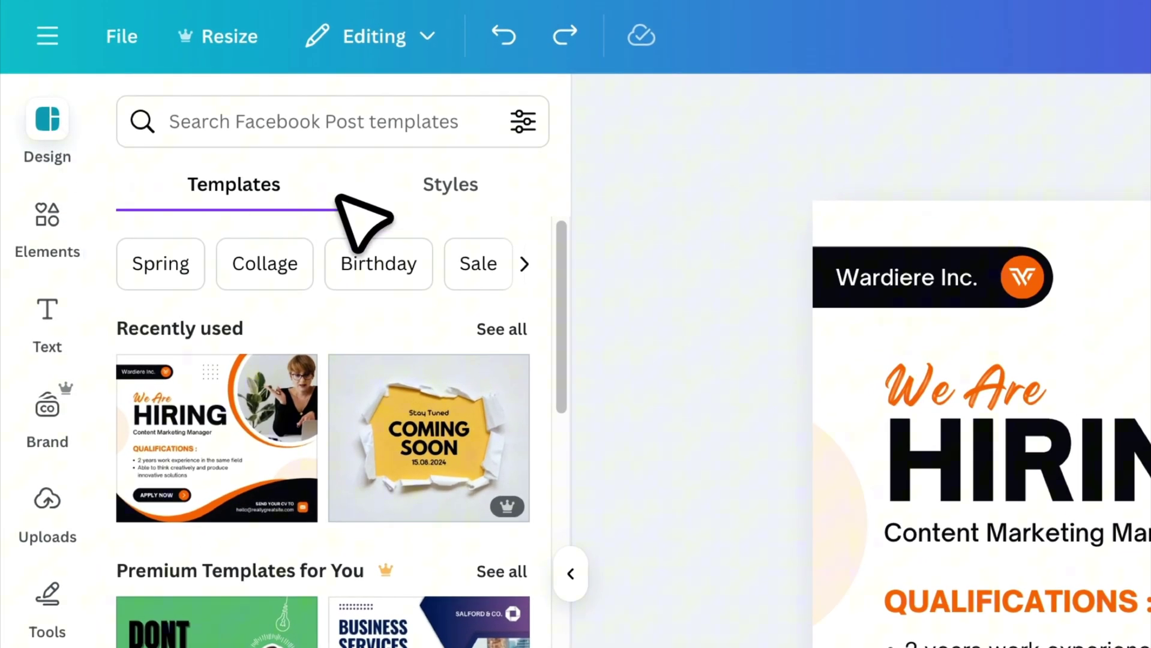
left_click(450, 187)
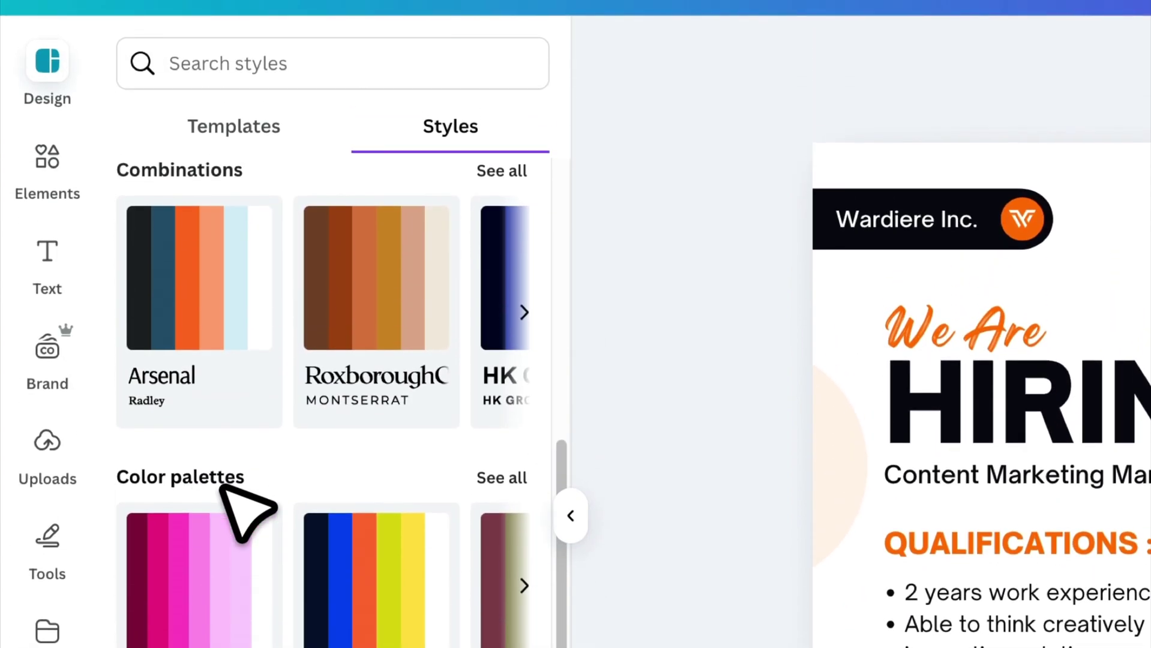
left_click(501, 414)
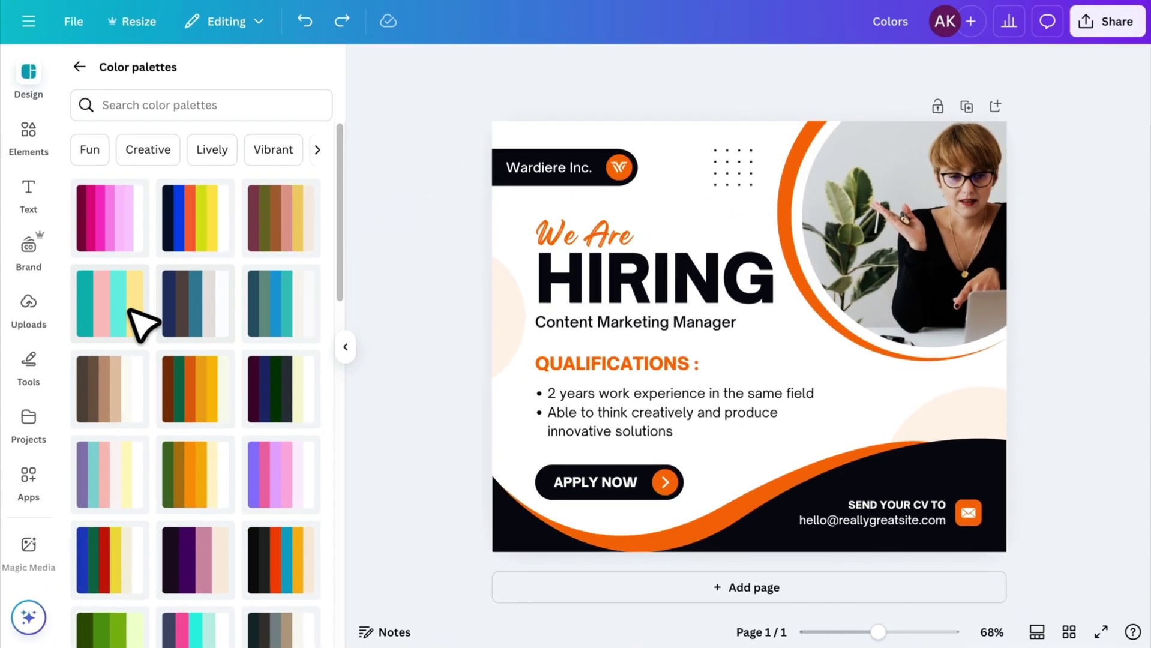
left_click(213, 90)
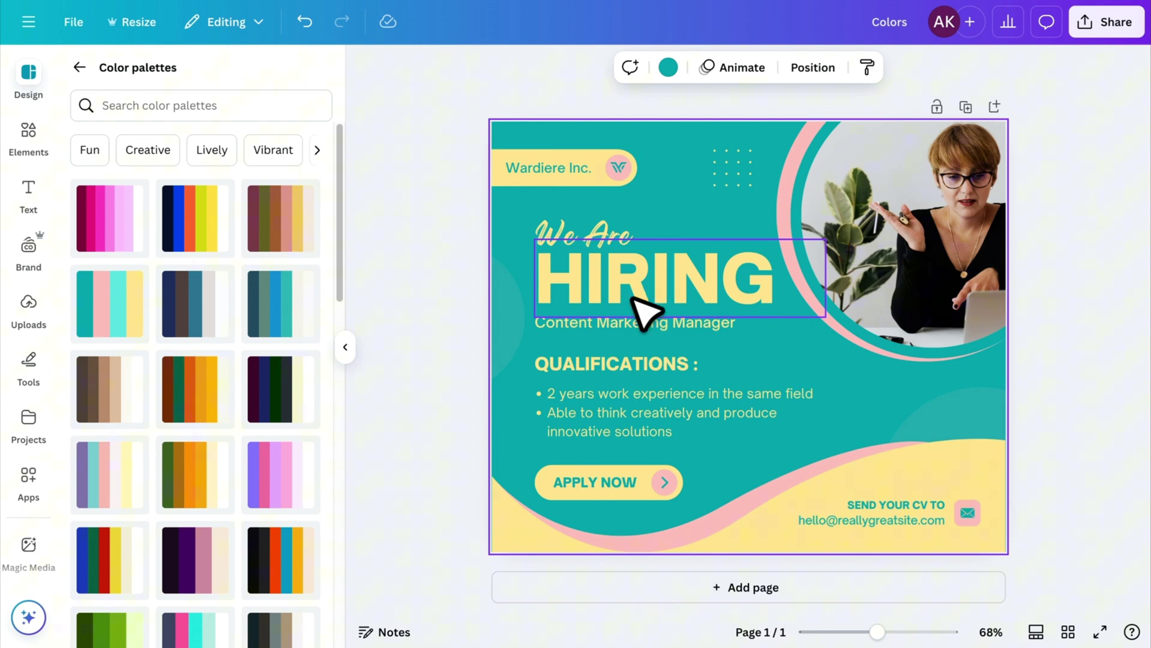
left_click(113, 308)
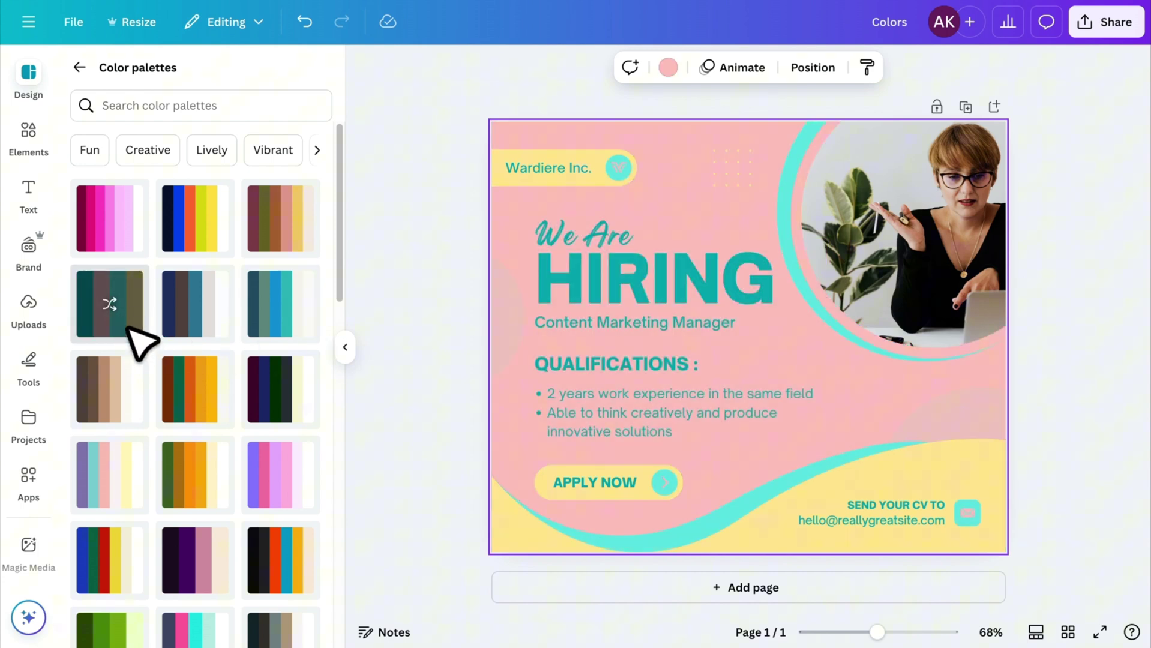
Recolor the hiring post with the brown, green and orange palette, followed by the black, red, blue and orange one.
left_click(219, 384)
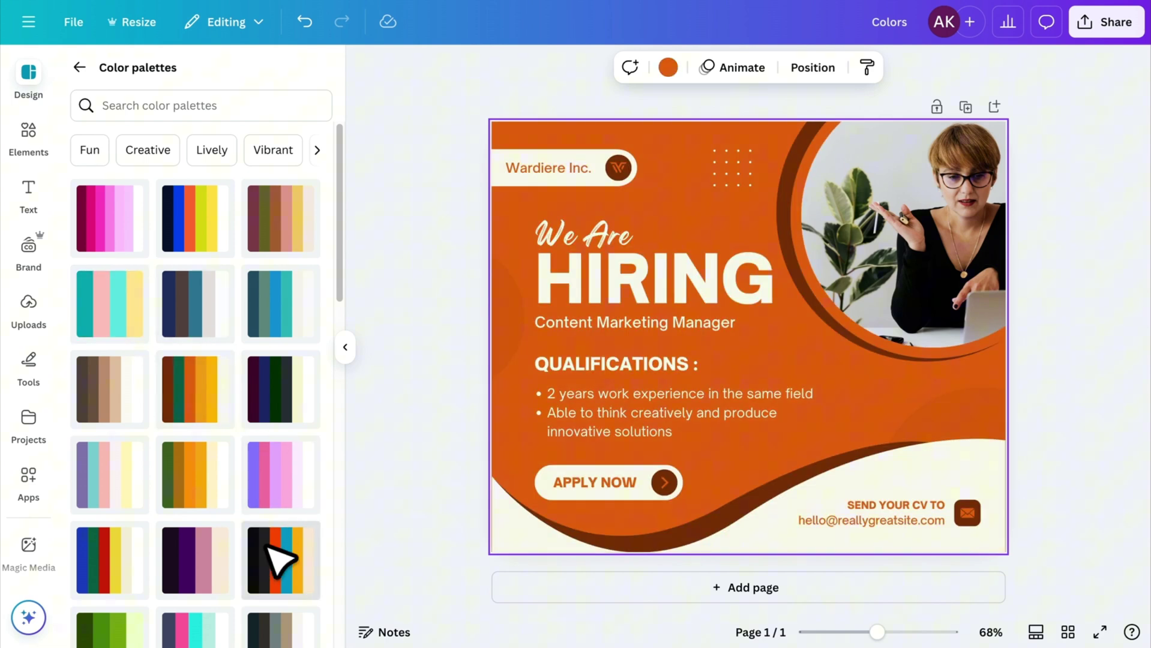
left_click(269, 550)
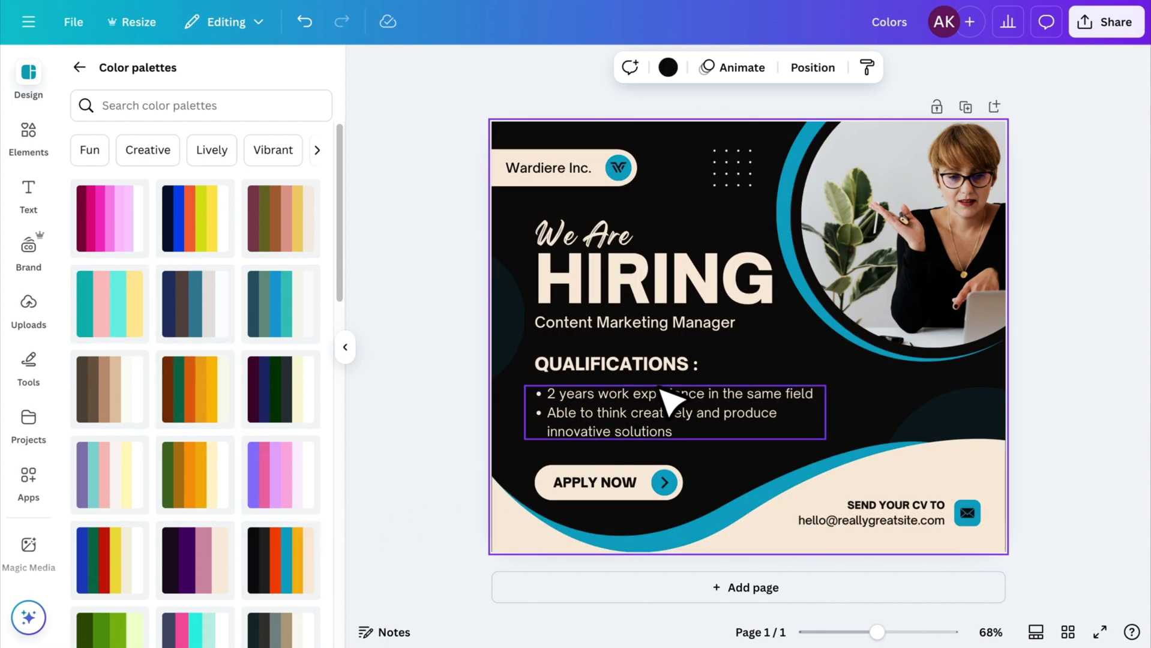
Place the five-color palette image beside the company name and apply its colors to the page.
left_click_drag(973, 586, 678, 113)
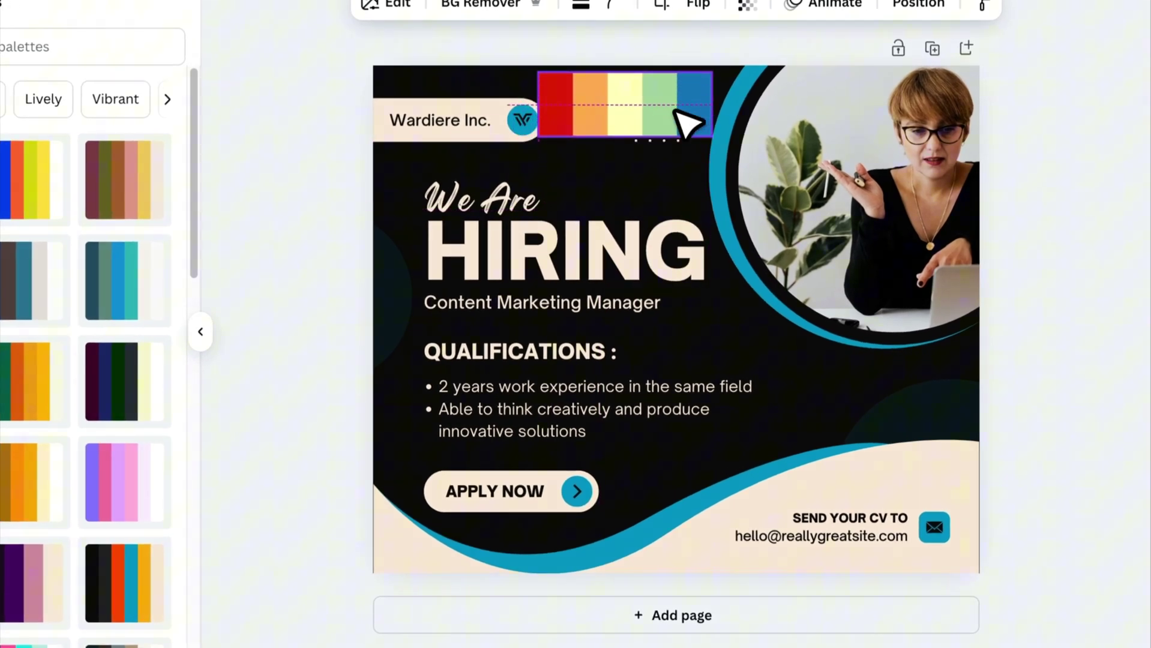
left_click_drag(676, 110, 663, 106)
right_click(664, 105)
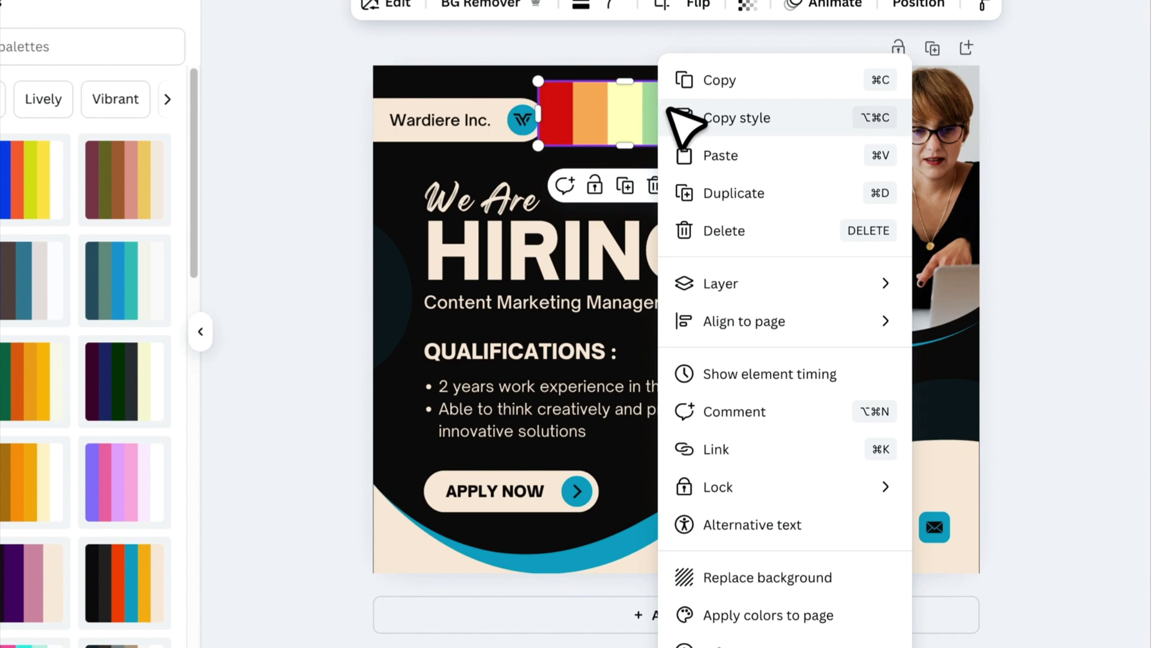
left_click(786, 617)
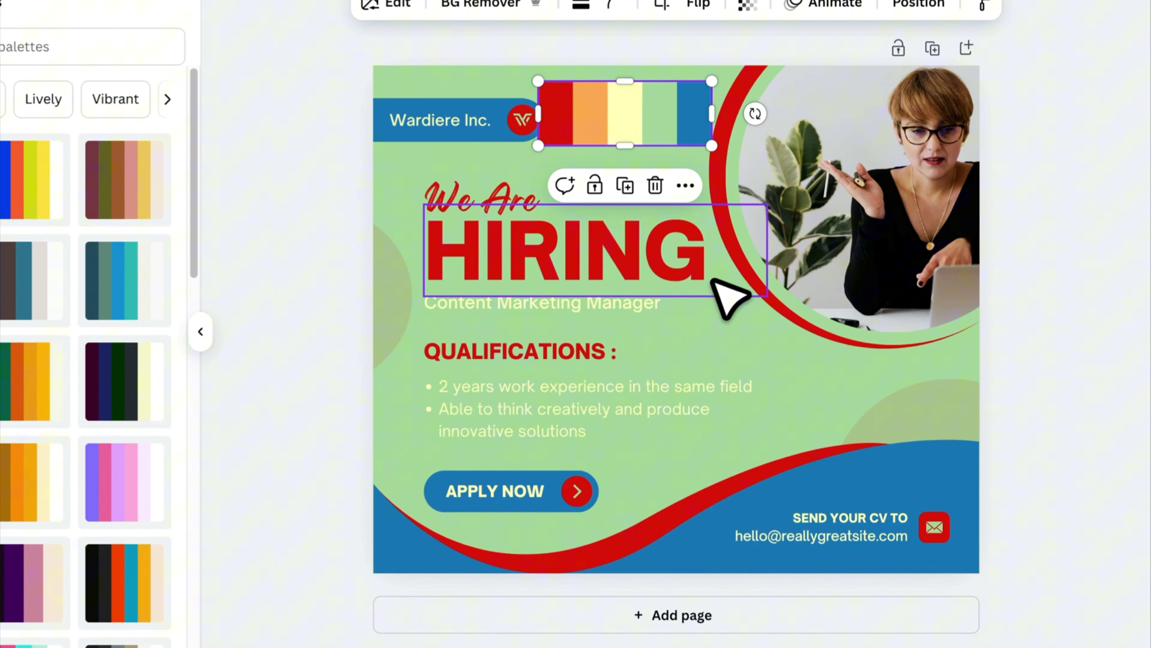
Reapply the palette image's colors to get a different arrangement on the page, and delete the image.
right_click(638, 119)
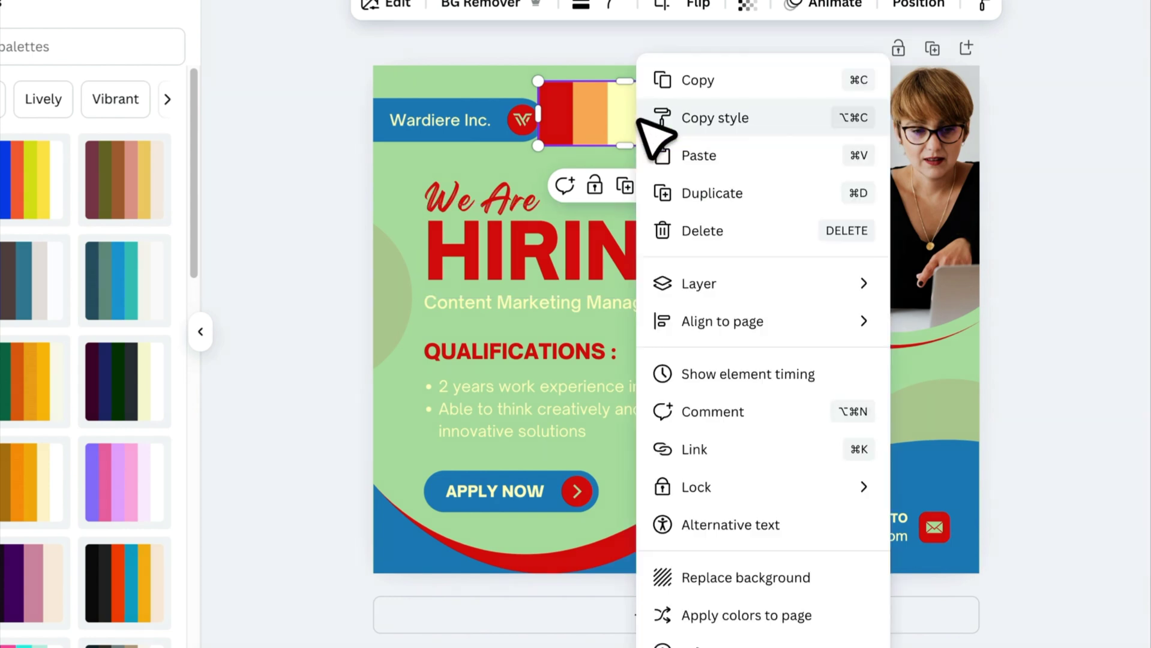
left_click(738, 618)
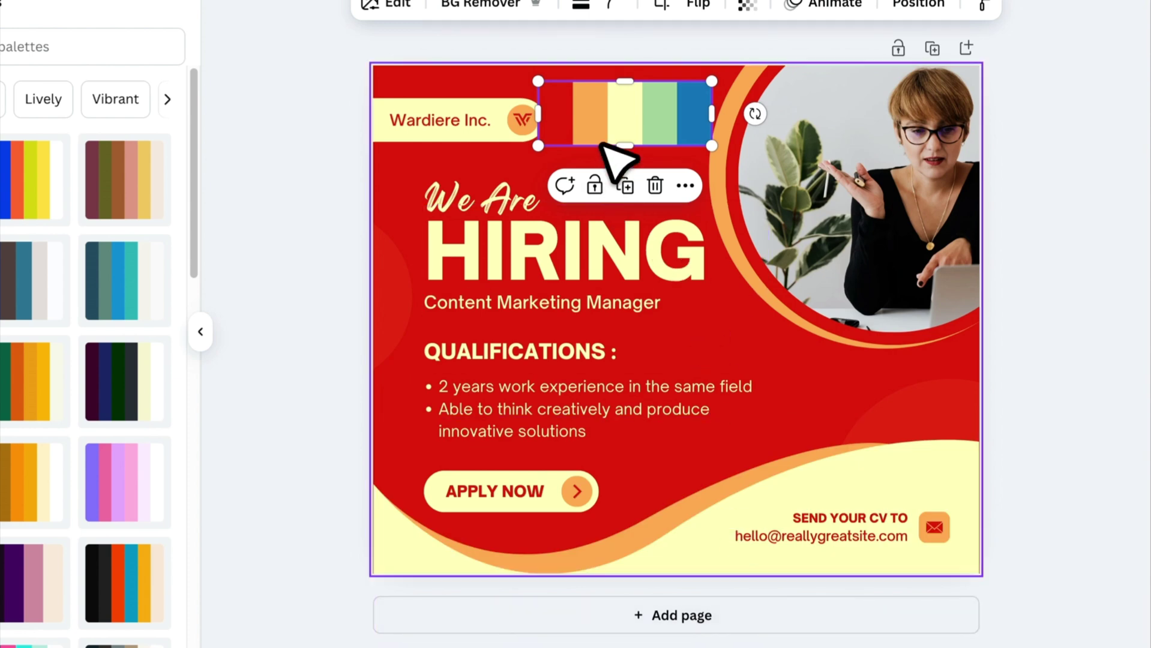
left_click(655, 184)
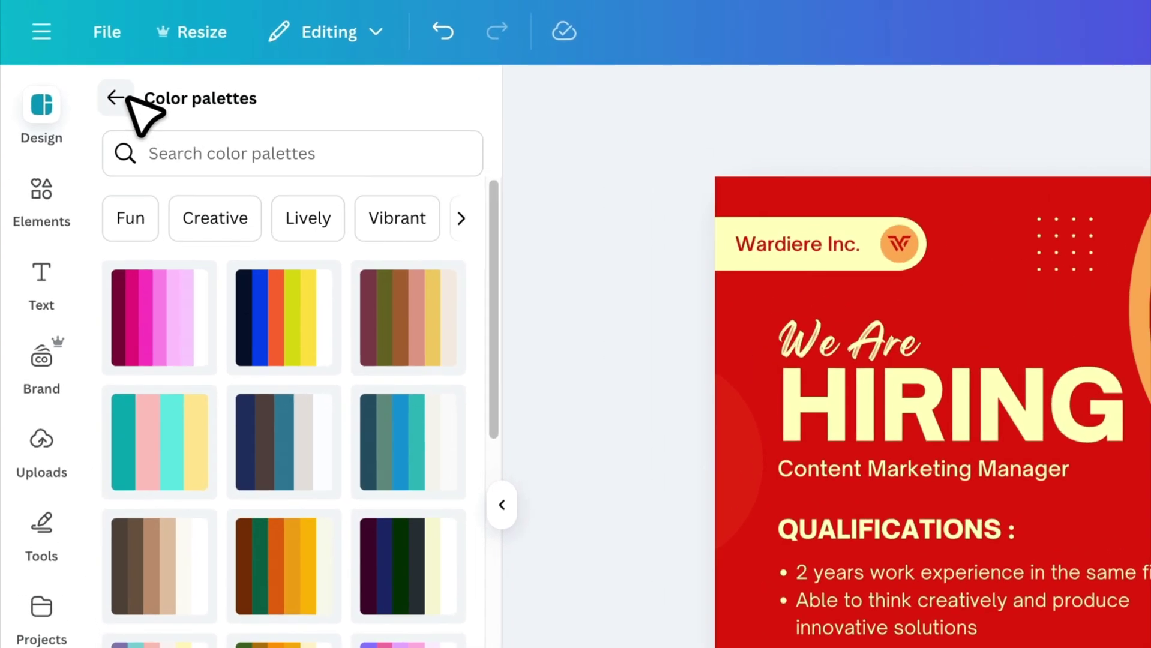
Browse all color and font combinations and apply the Arsenal and Radley combination to the post.
left_click(79, 67)
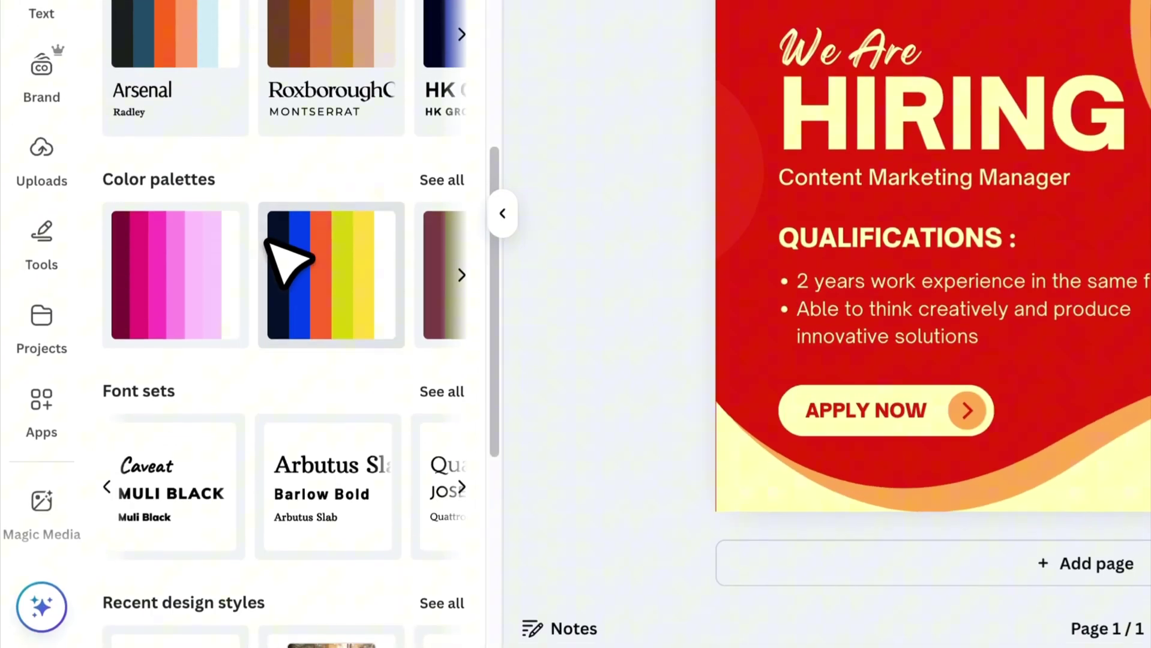
scroll(268, 243, "up", 5)
left_click(449, 255)
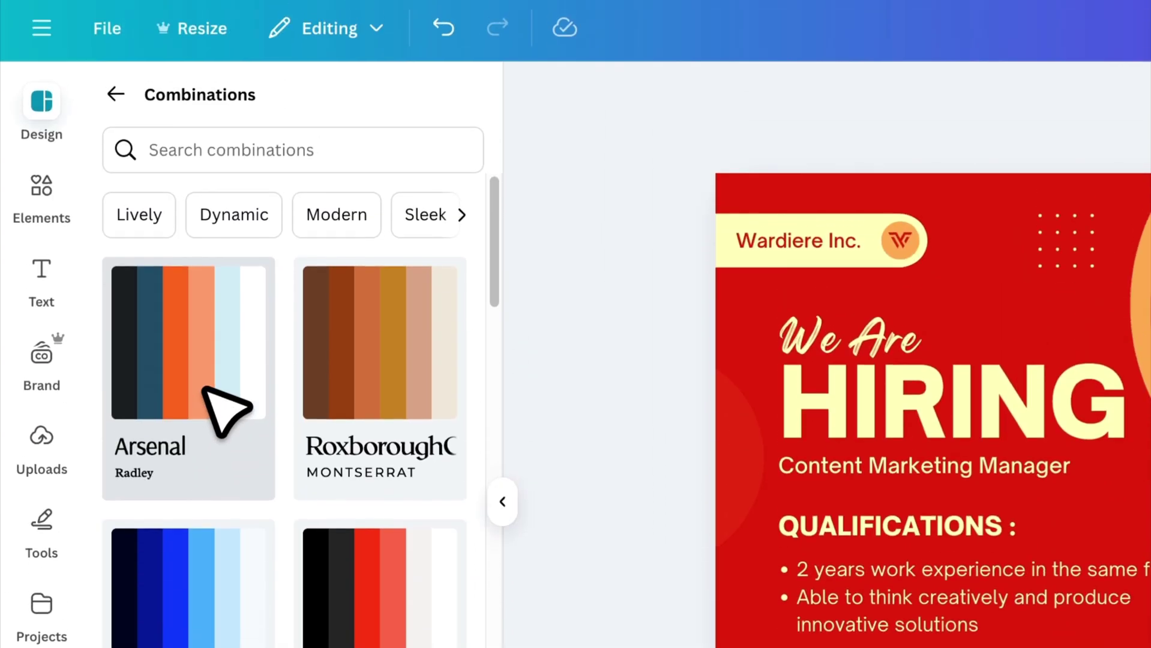
left_click(225, 117)
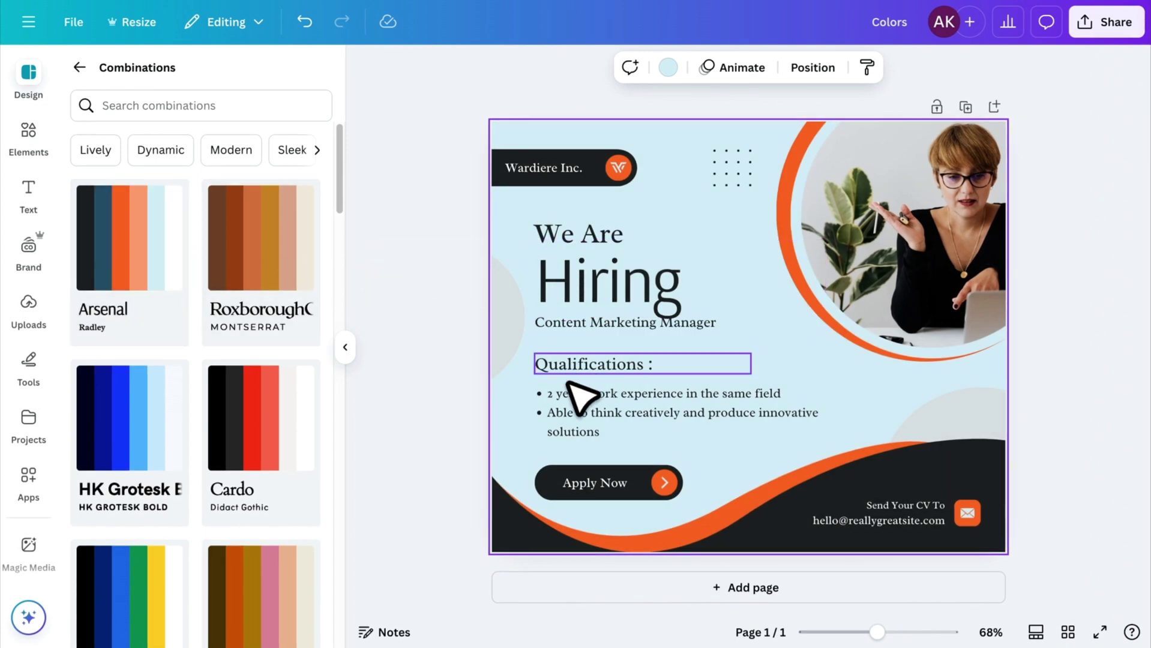
Apply the Cardo and Didact Gothic combination to the post, followed by the HK Grotesk Bold one.
left_click(297, 404)
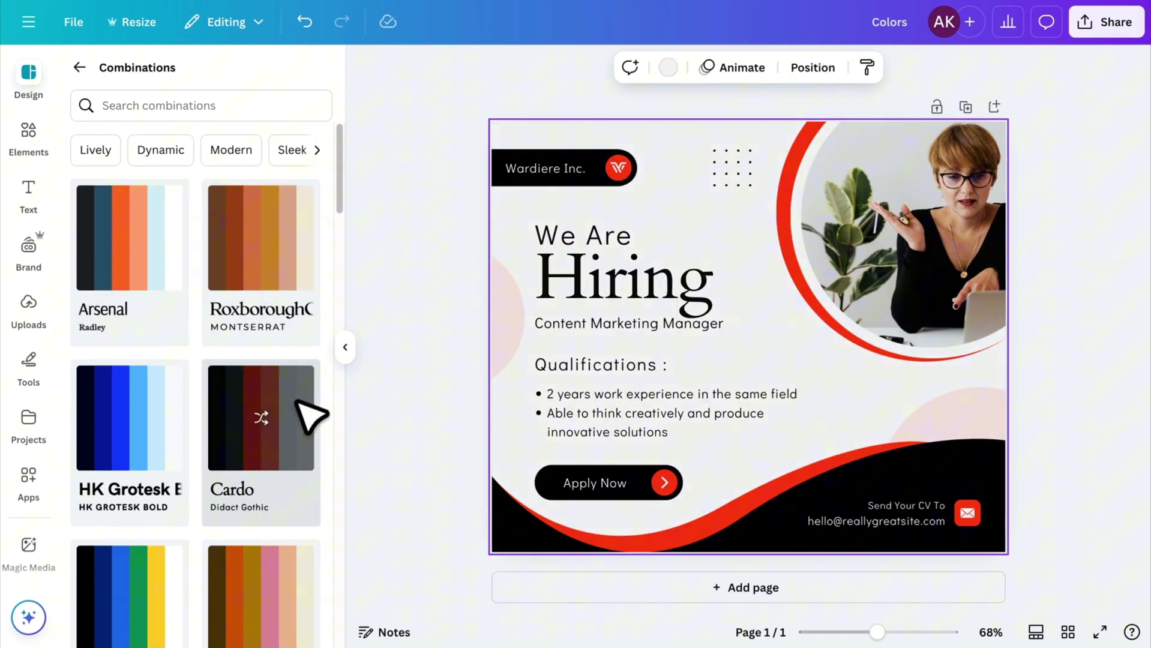
left_click(149, 437)
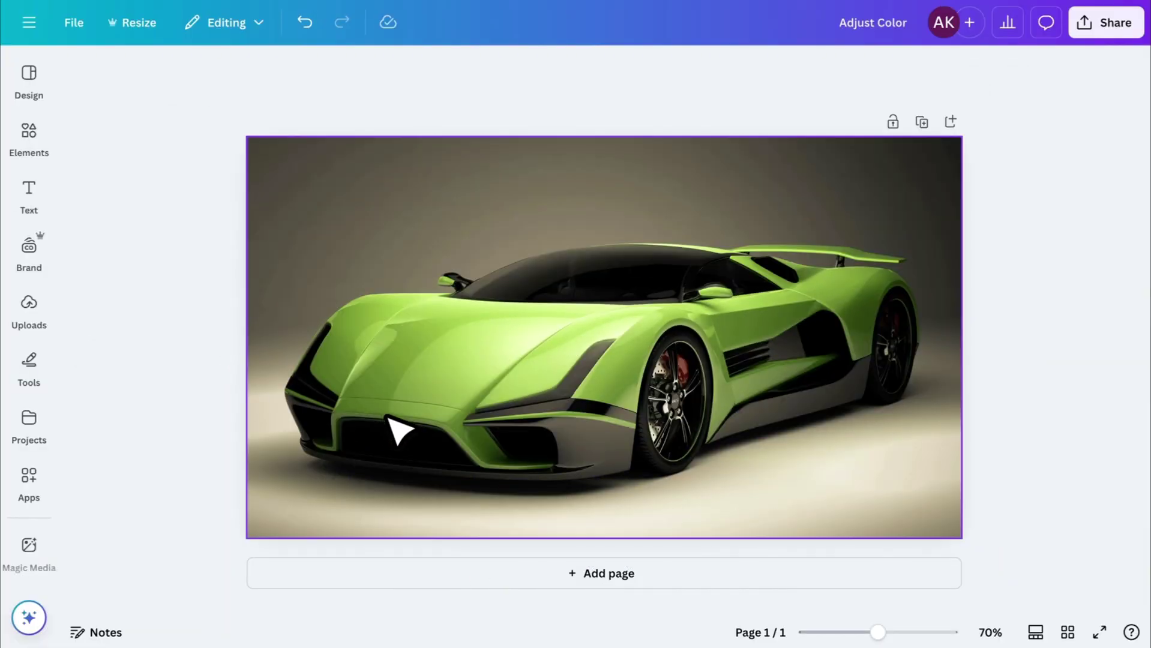
Recolor the green sports car orange by setting the green color's hue to -39 and its saturation to 53.
left_click(612, 395)
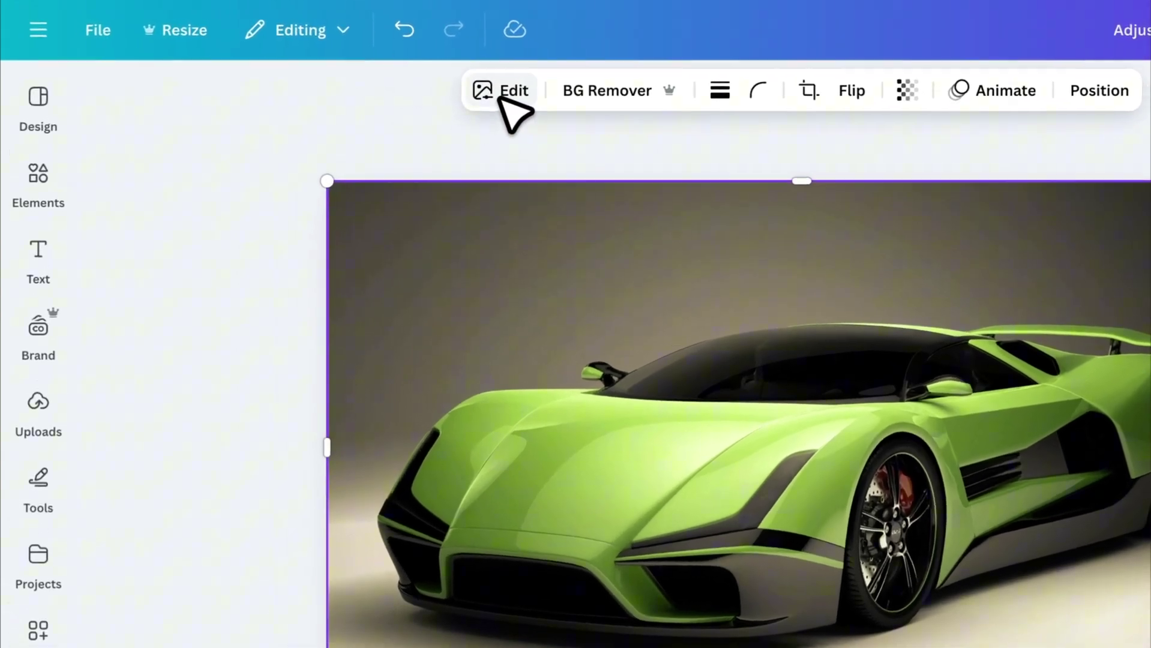
left_click(372, 68)
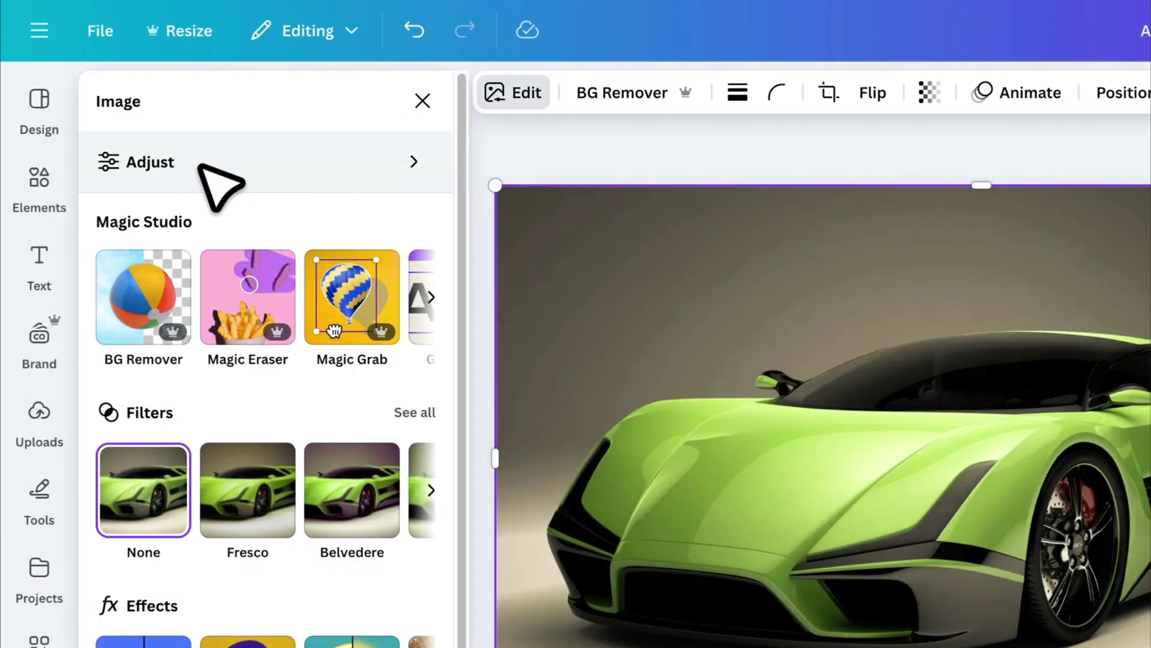
left_click(198, 170)
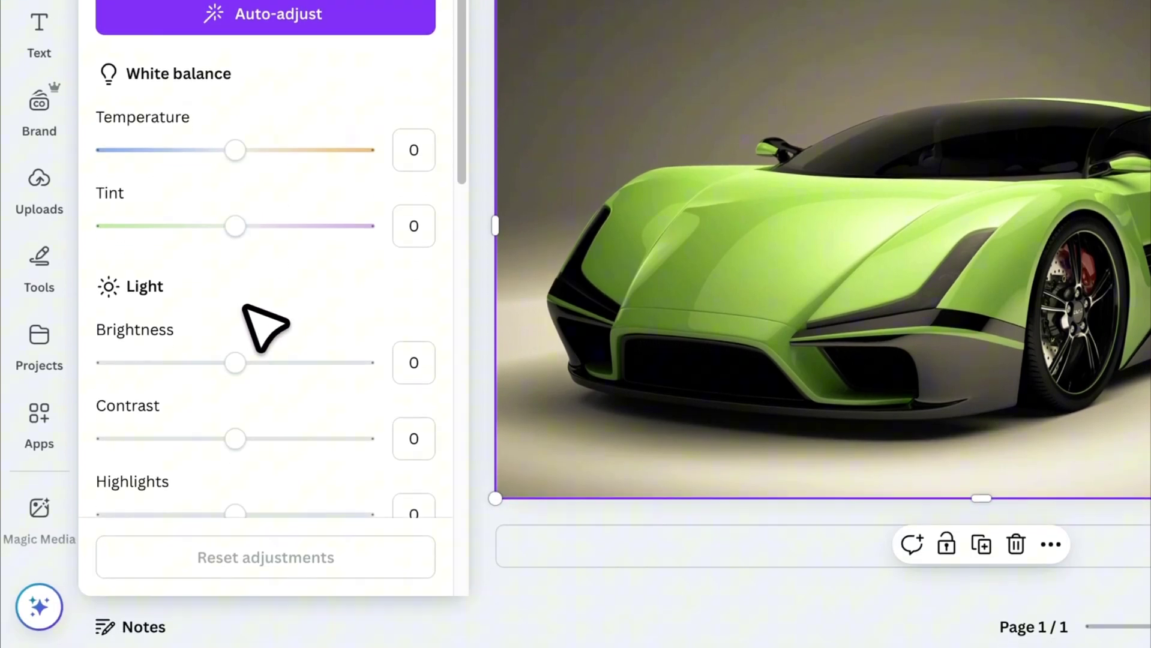
scroll(243, 360, "down", 10)
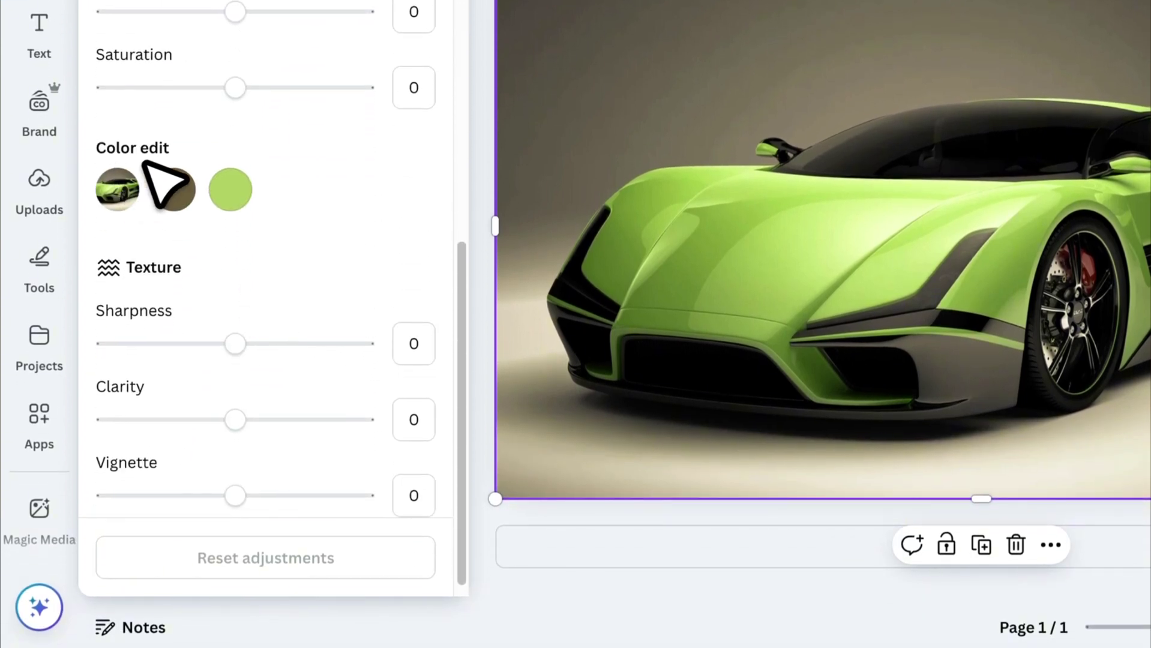
left_click(231, 189)
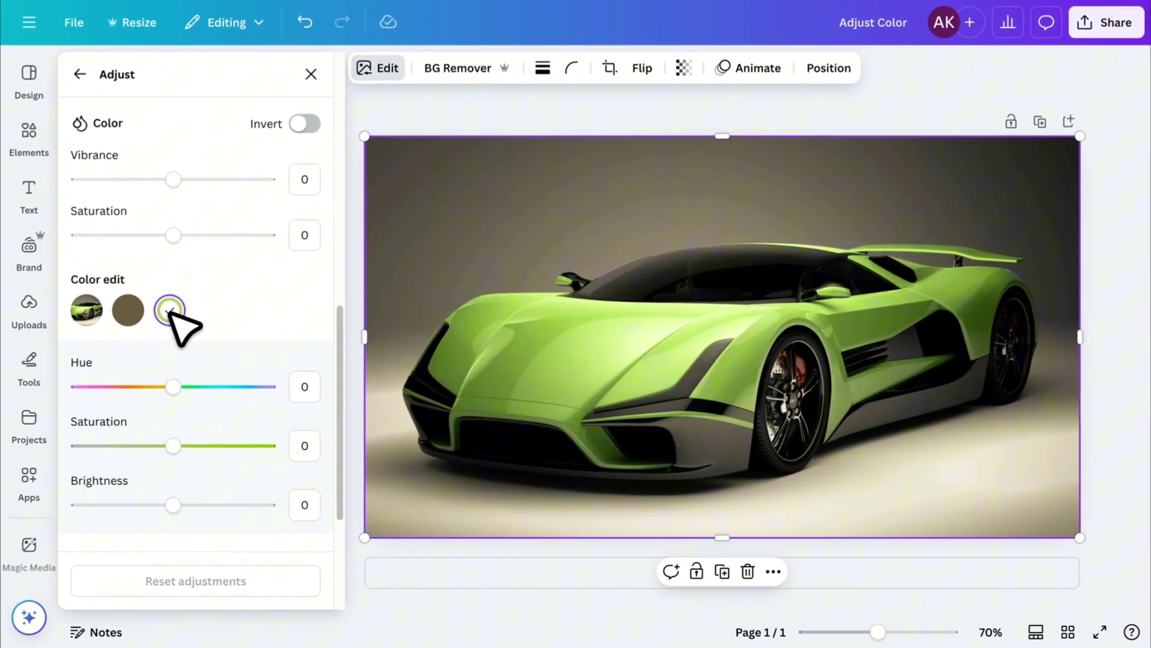
left_click_drag(202, 386, 126, 385)
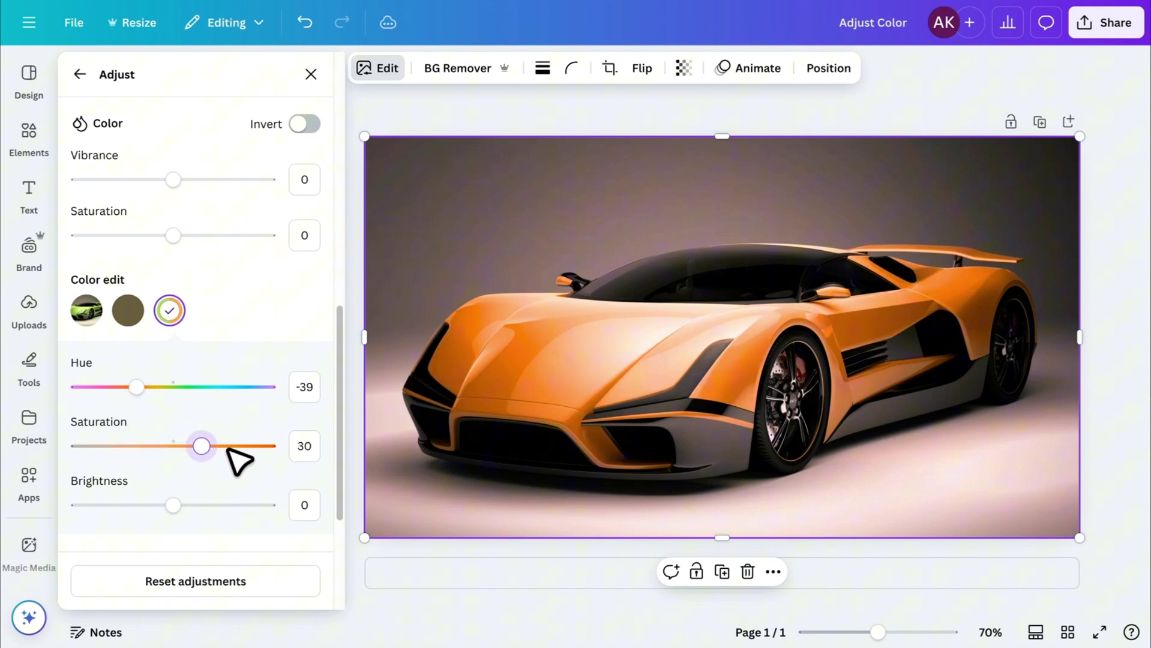
left_click(377, 381)
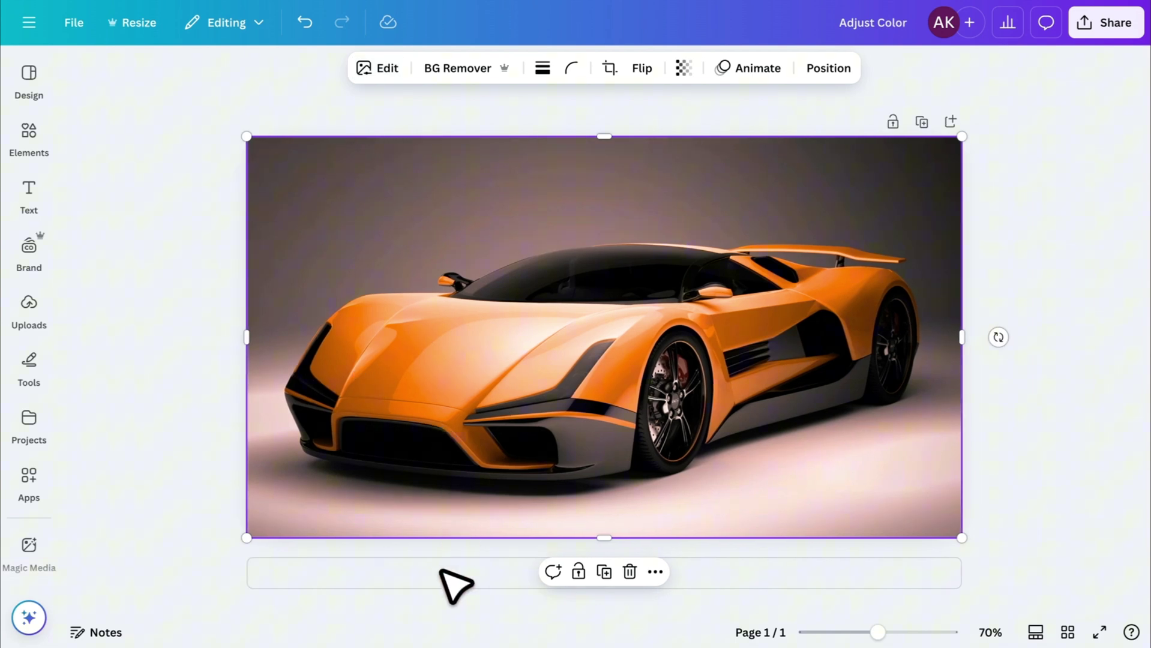
Add a second page, insert the photo of the seated man in a blue suit and enlarge it to the page height.
left_click(442, 573)
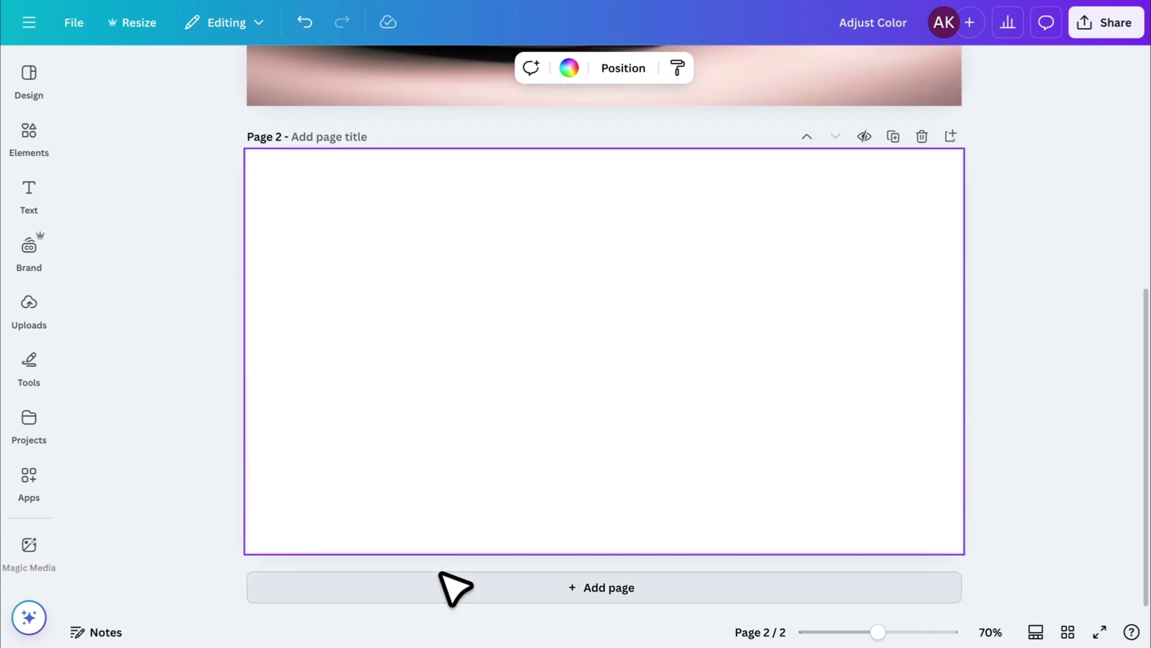
left_click(38, 141)
left_click(105, 211)
left_click(501, 202)
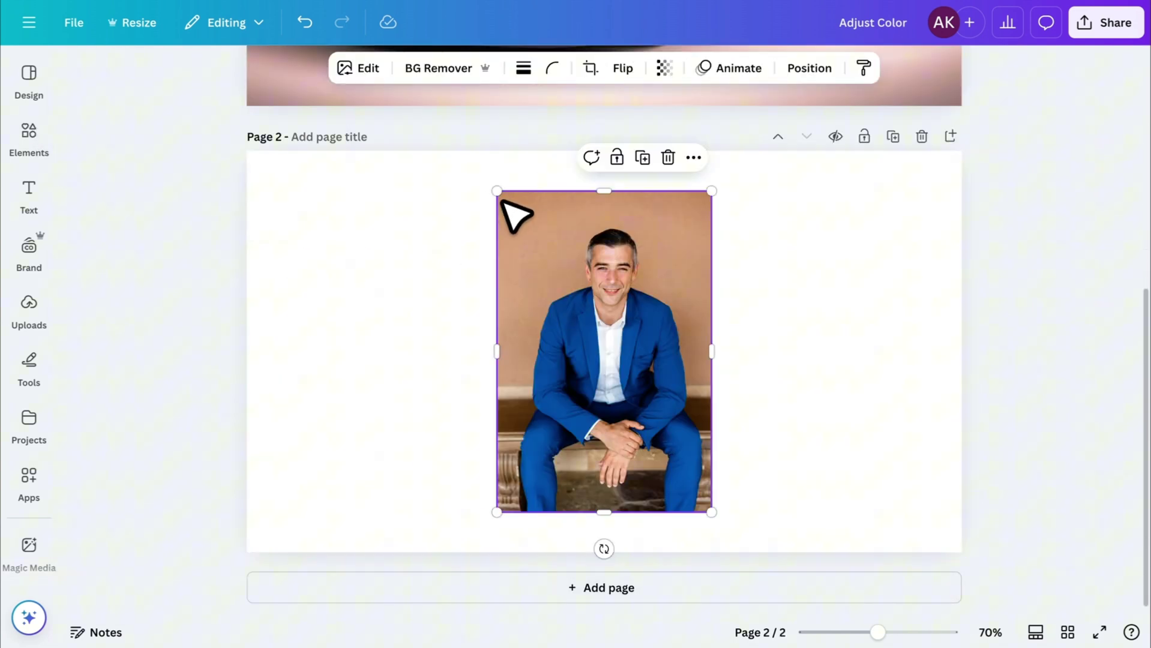
left_click_drag(496, 191, 459, 136)
left_click_drag(712, 512, 738, 551)
Recolor the man's blue suit burgundy by setting the blue color's hue to 59 and its saturation to 16.
left_click(368, 68)
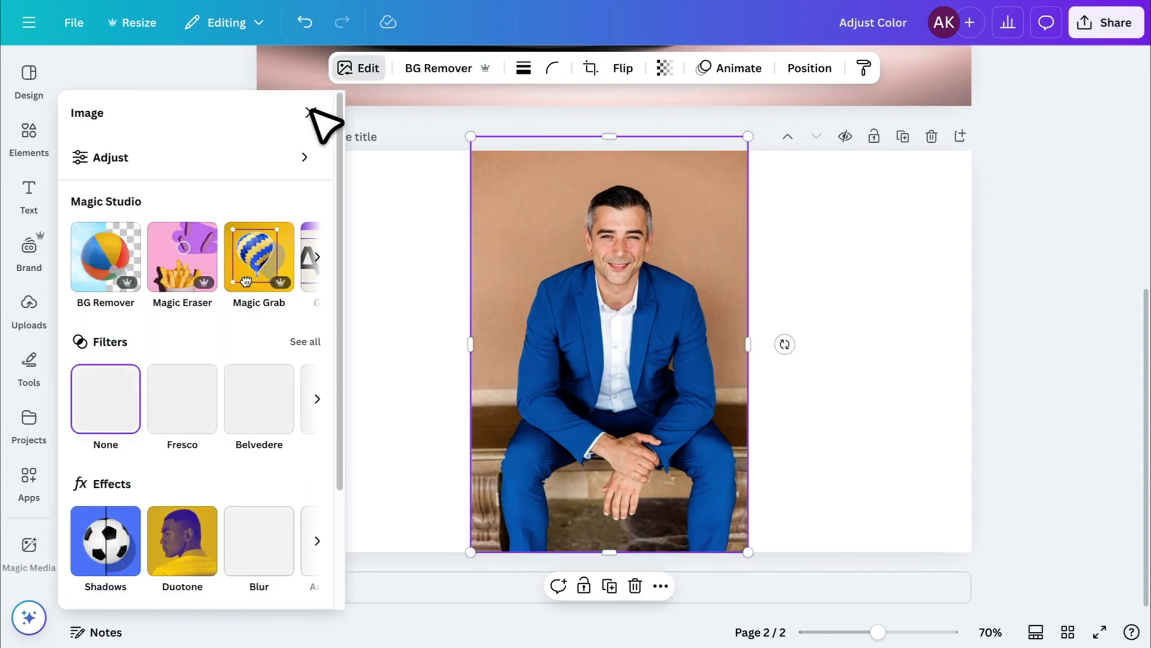
left_click(305, 157)
scroll(198, 369, "down", 5)
left_click(173, 302)
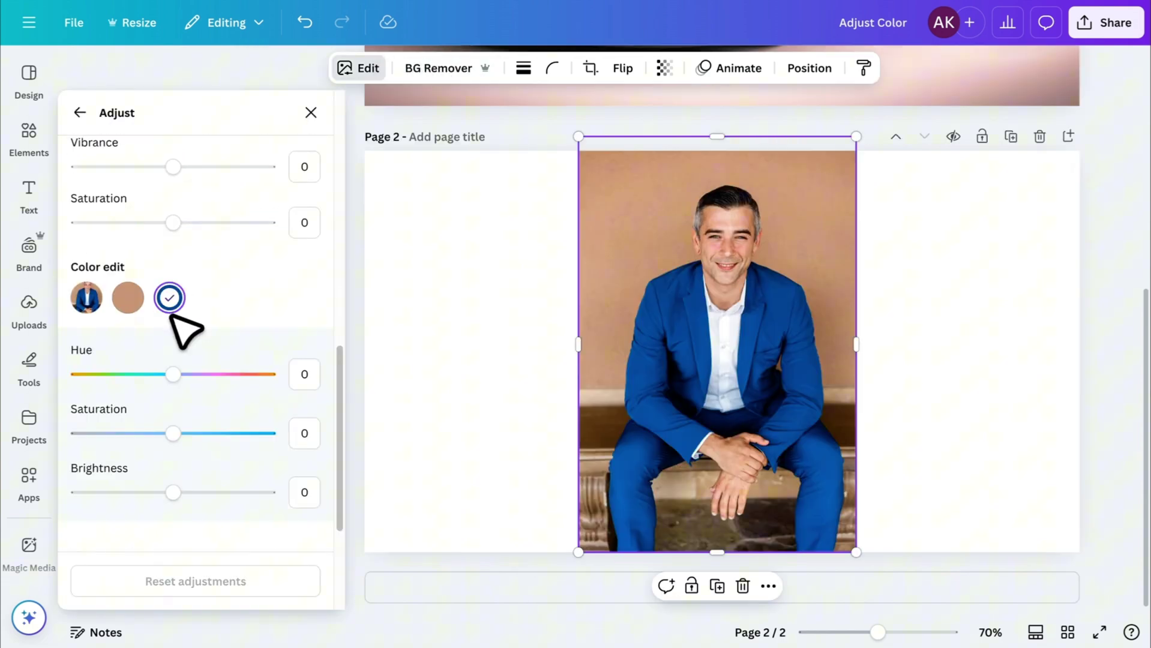
left_click_drag(173, 373, 228, 373)
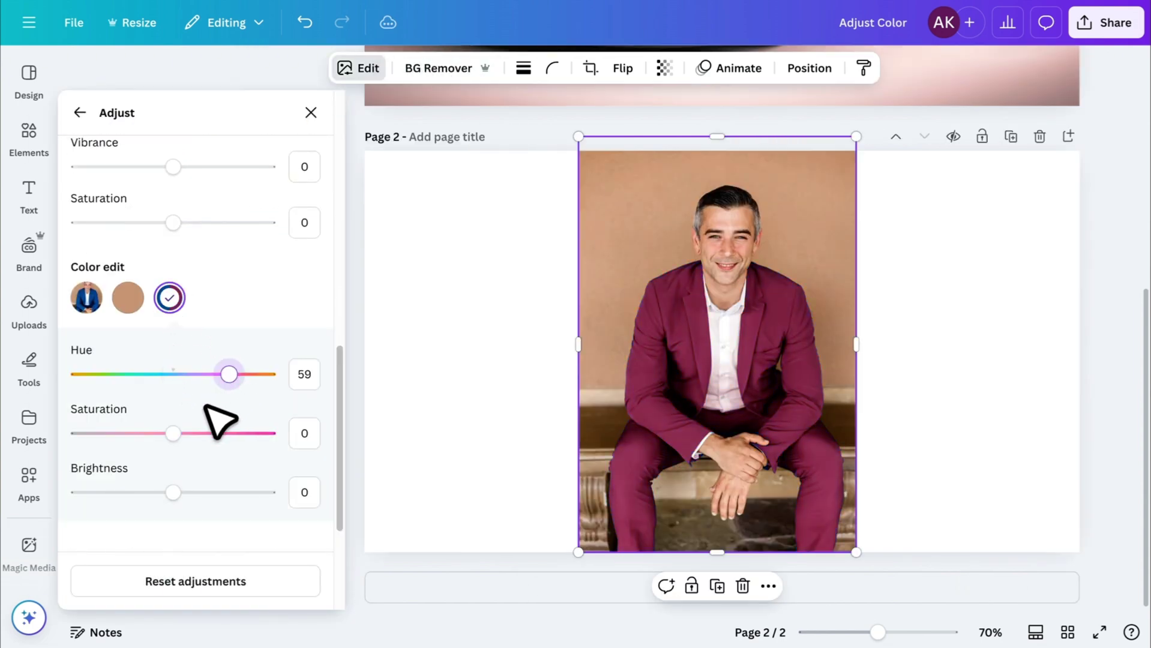
left_click_drag(183, 432, 208, 433)
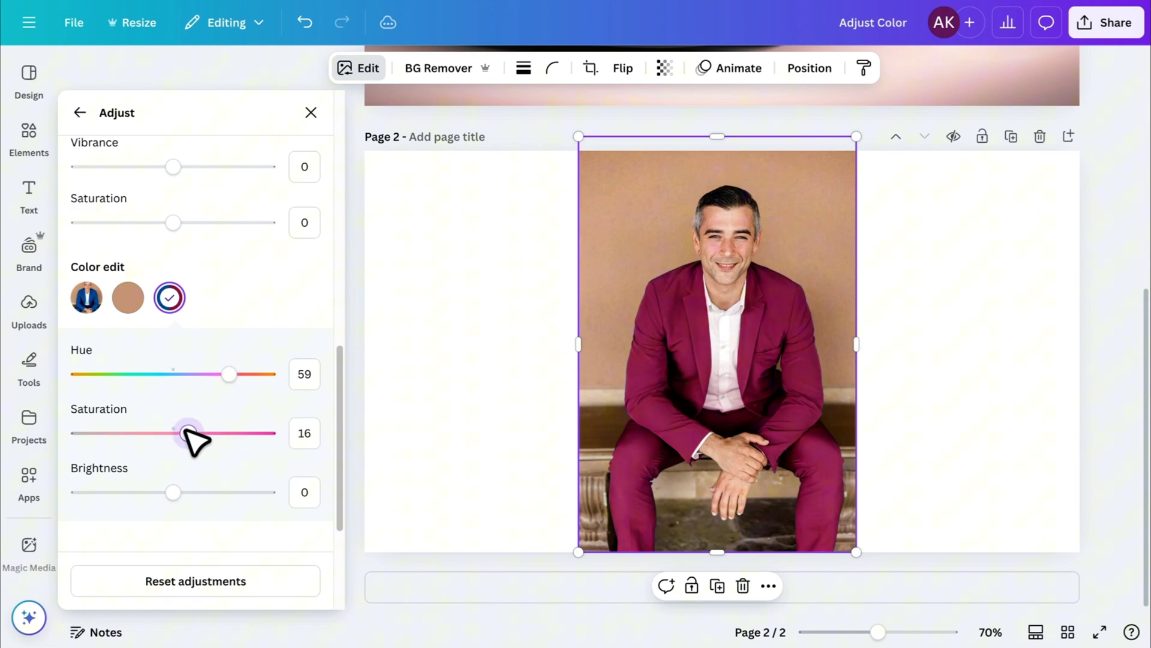
left_click(428, 405)
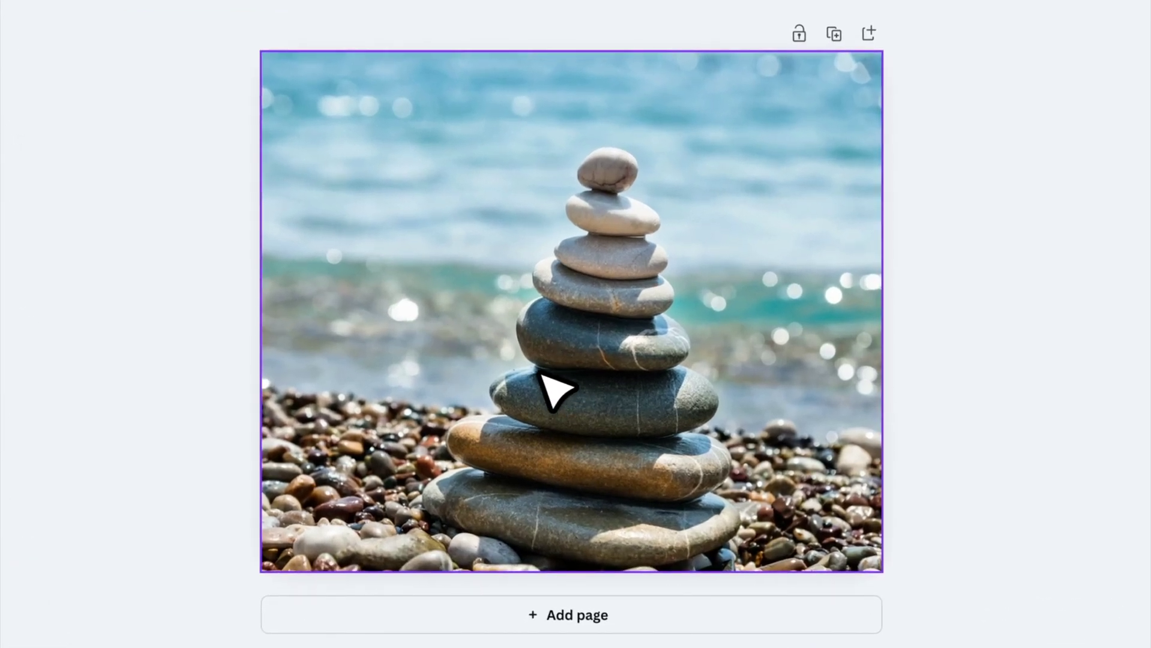
Select the stacked-stones photo, search the apps for "image blender" and open Image Blender.
left_click(576, 388)
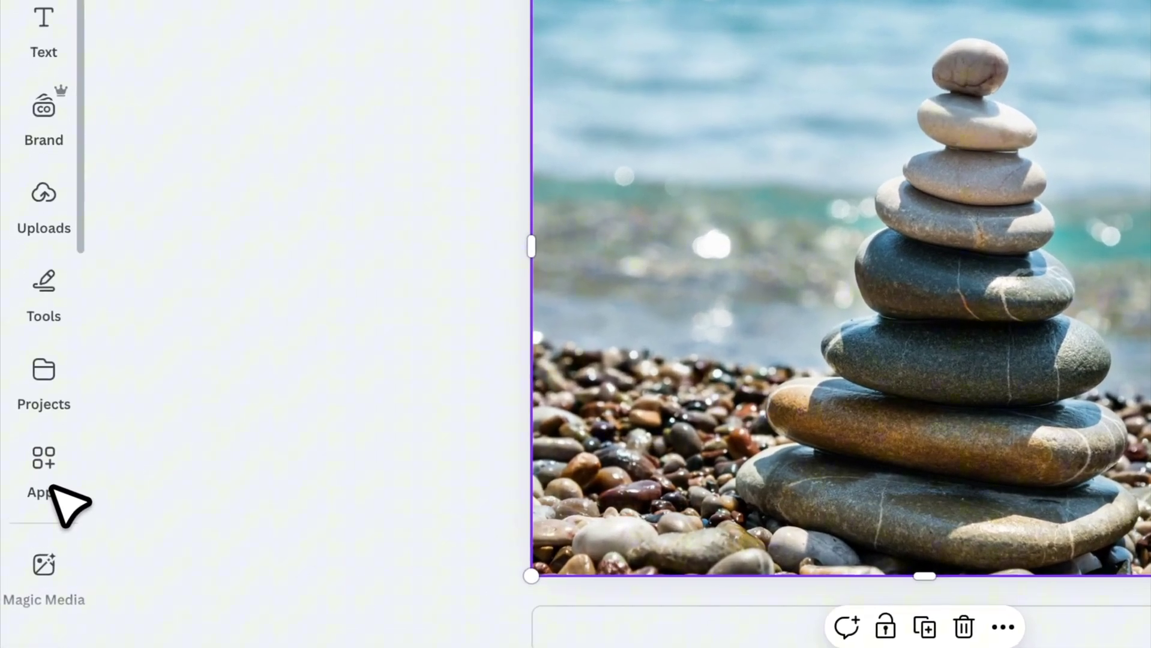
left_click(53, 489)
left_click(291, 117)
type("image blender")
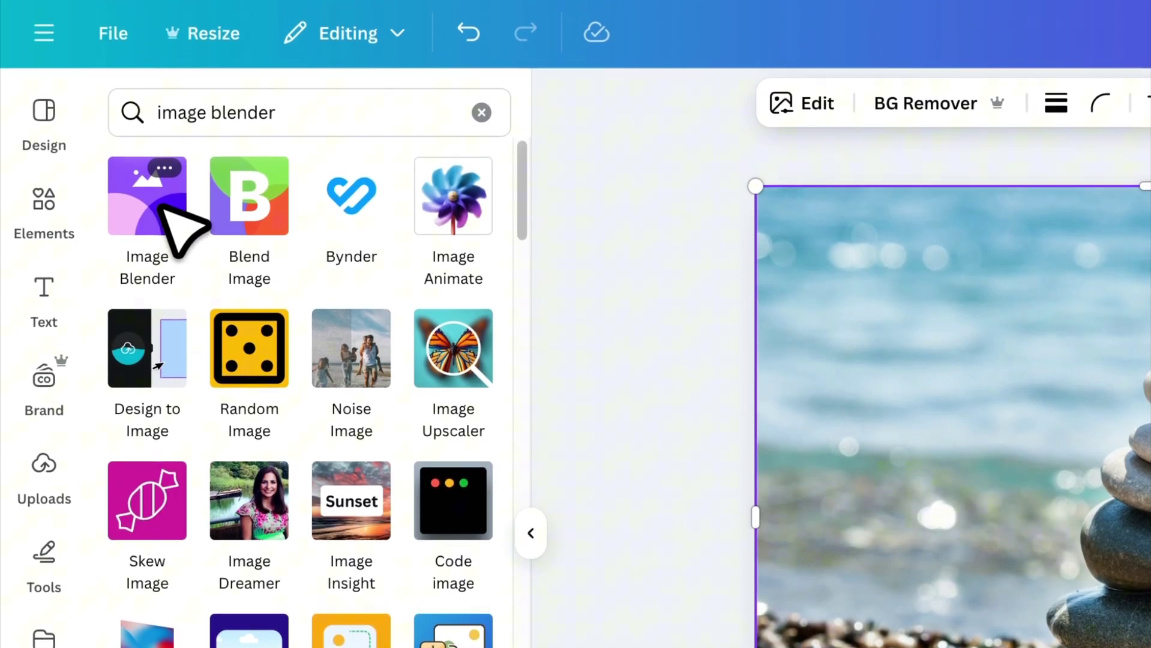
left_click(160, 207)
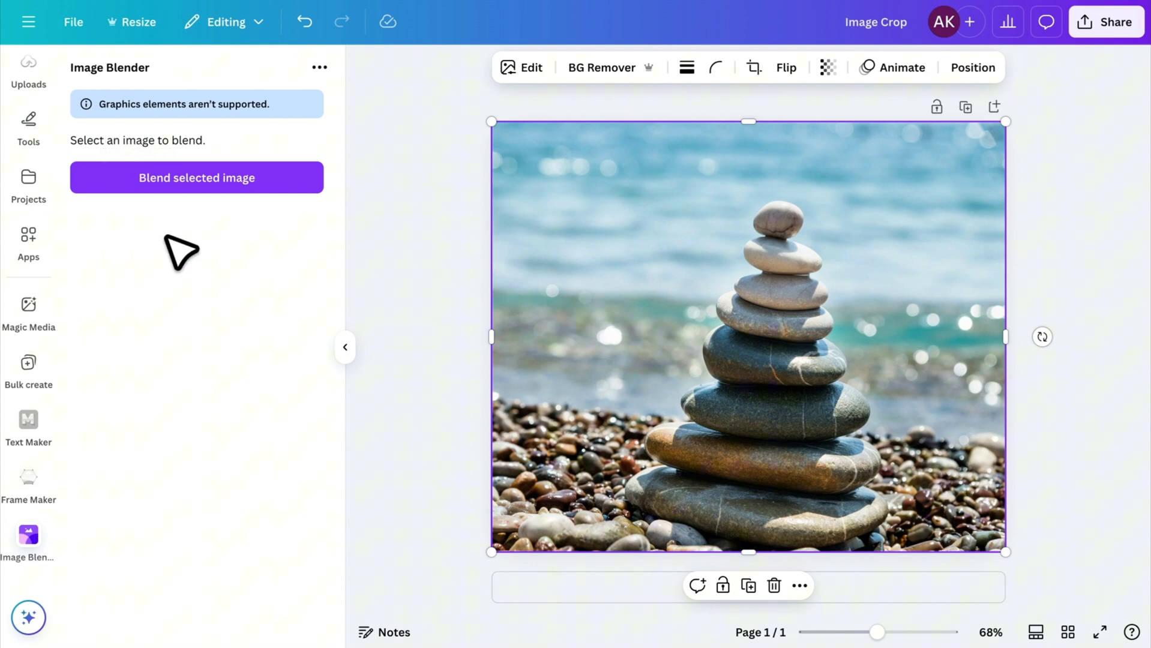
Cut off the stones photo's upper-left corner with a small diagonal linear blend at strength 100 and save it.
left_click(211, 187)
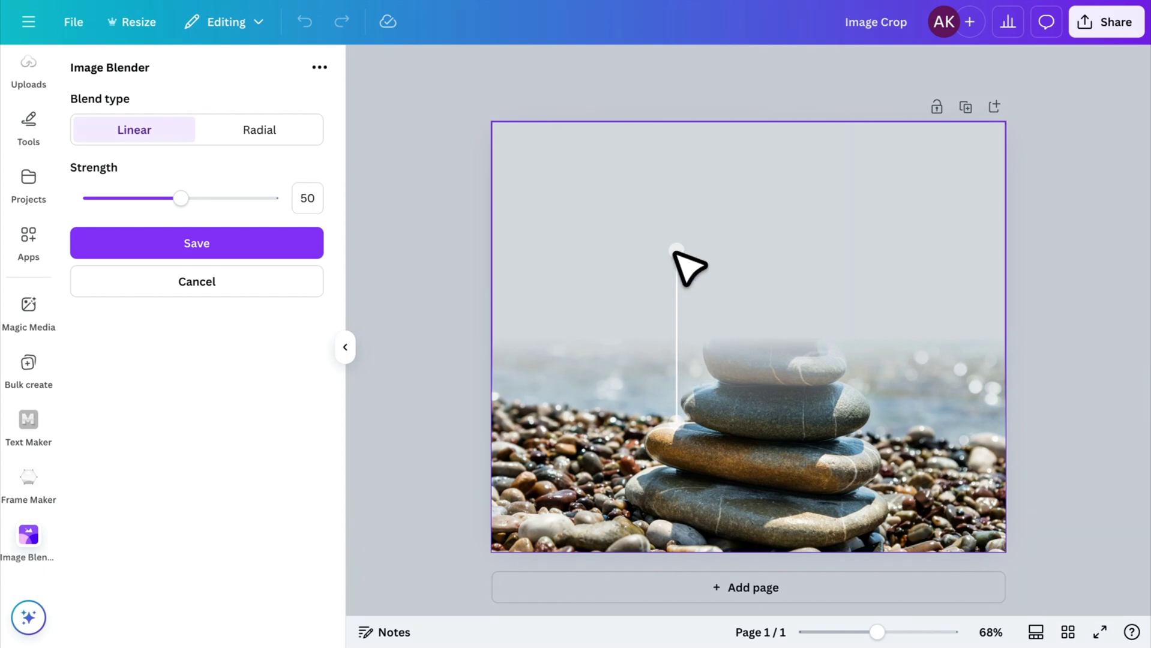
left_click_drag(675, 249, 516, 163)
left_click_drag(677, 420, 620, 241)
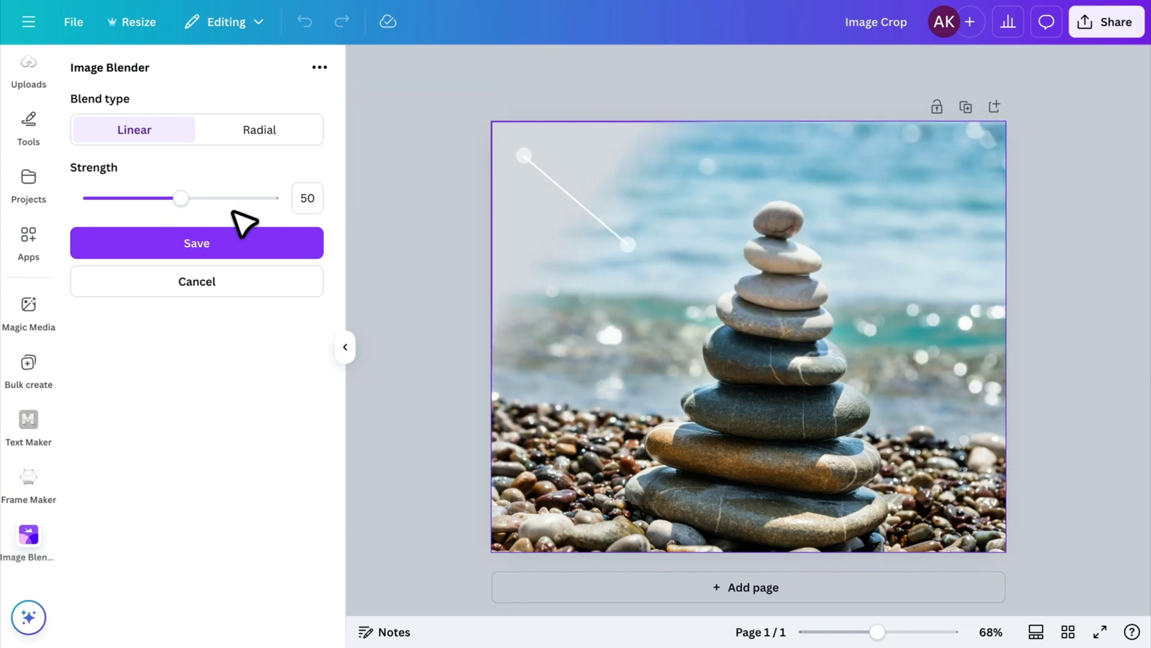
left_click_drag(184, 202, 307, 224)
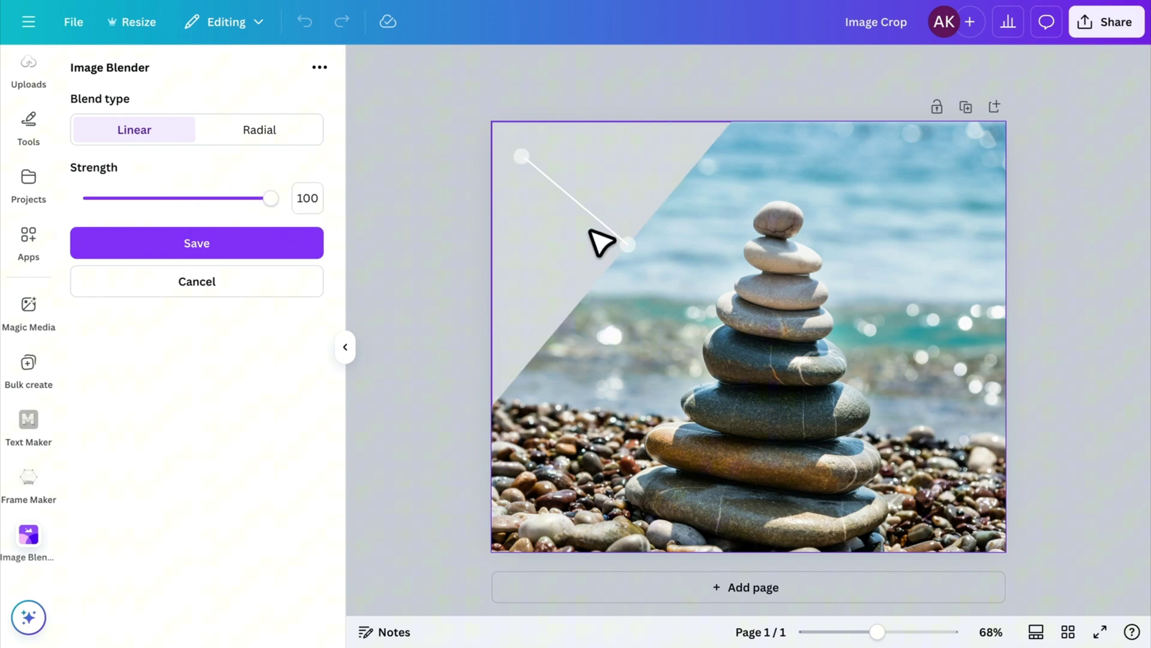
left_click_drag(624, 241, 562, 174)
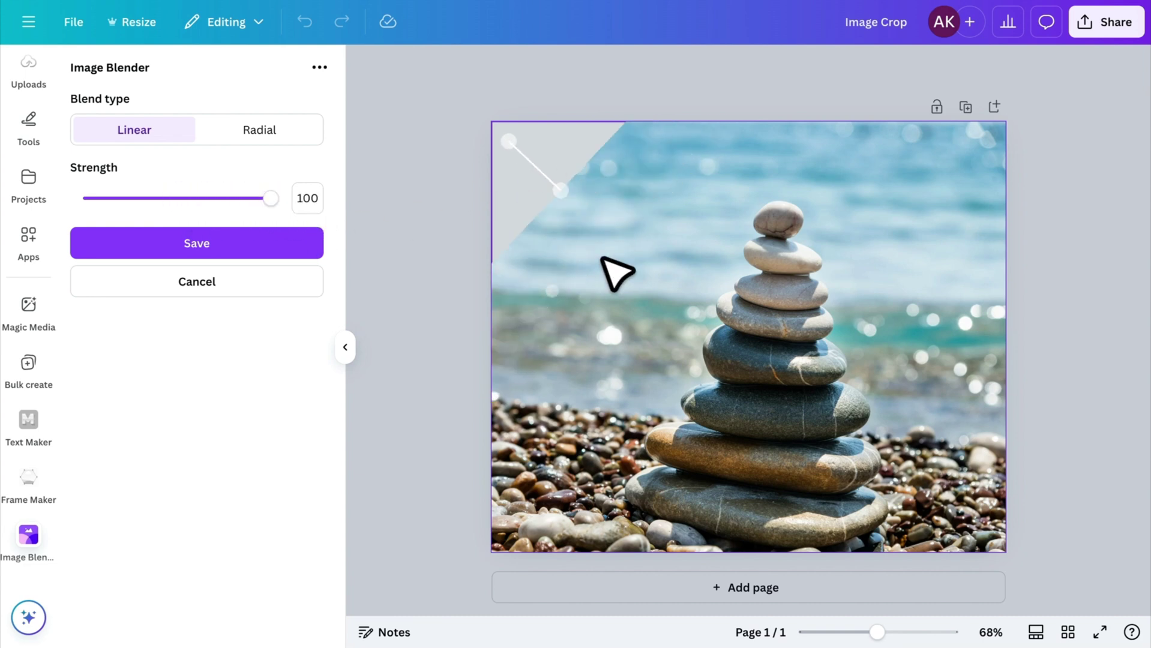
left_click(262, 243)
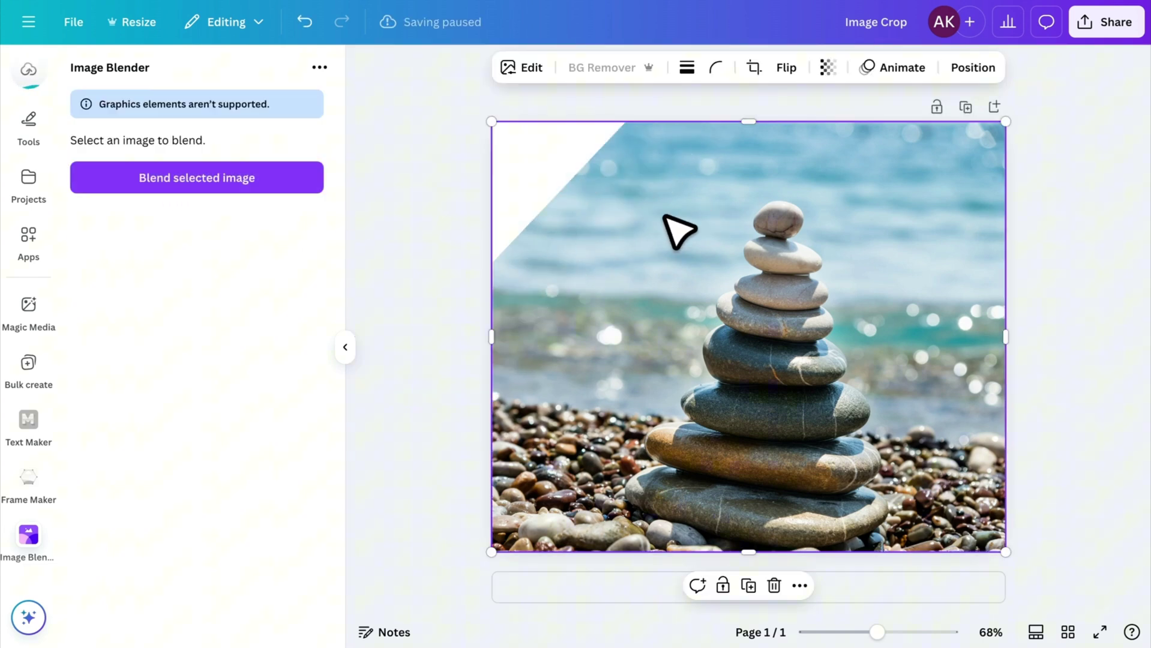
left_click(410, 213)
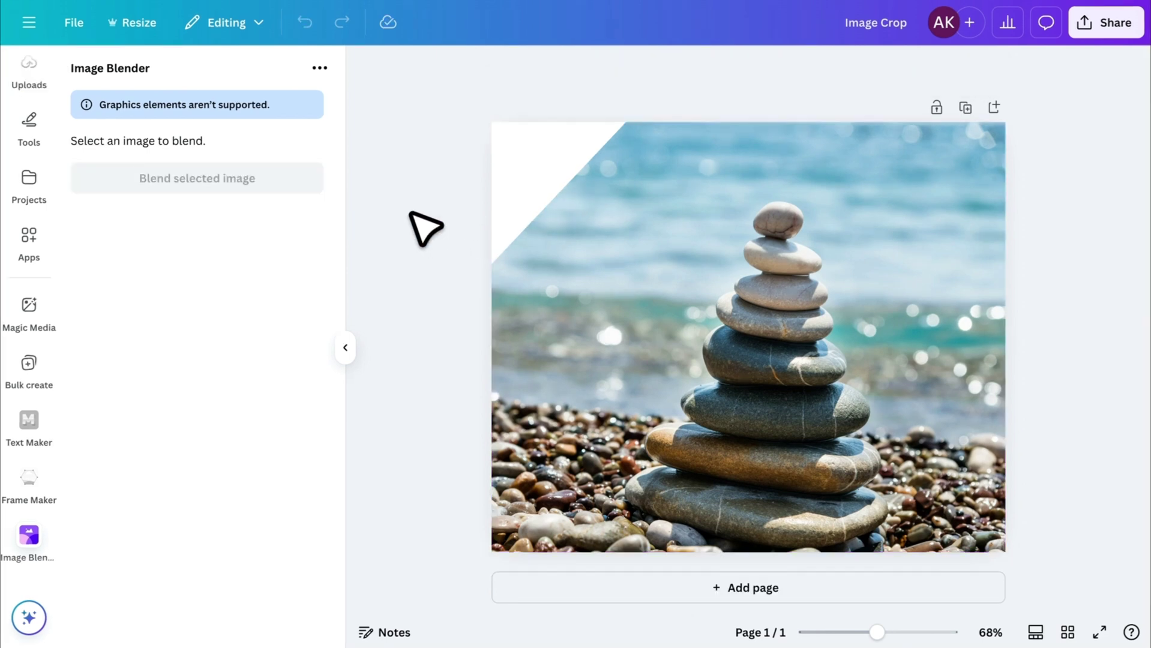
Give the stones photo a curved left edge using a large radial blend centered toward its right side at full strength, and save it.
left_click(618, 310)
left_click(261, 182)
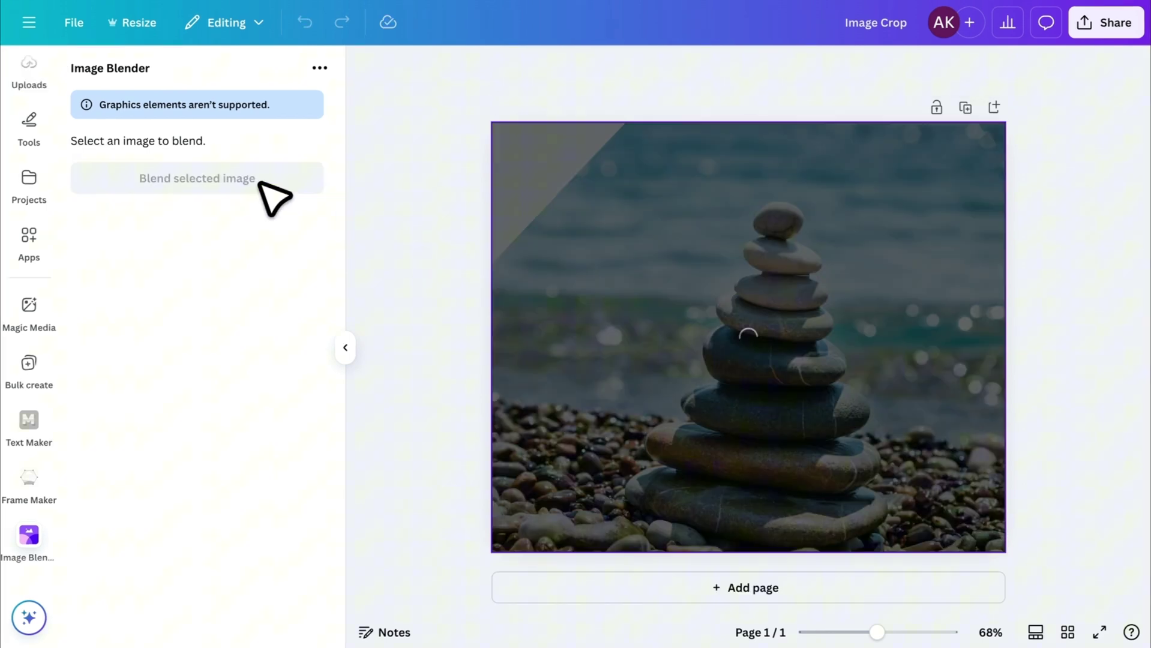
left_click(274, 132)
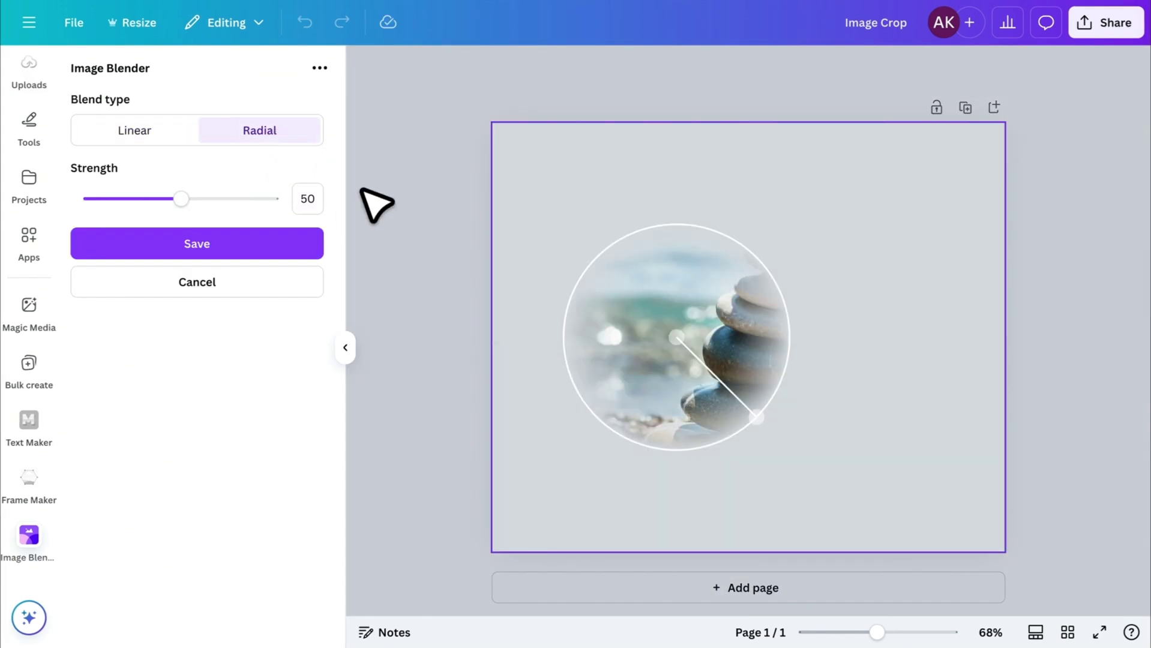
left_click_drag(678, 346, 726, 264)
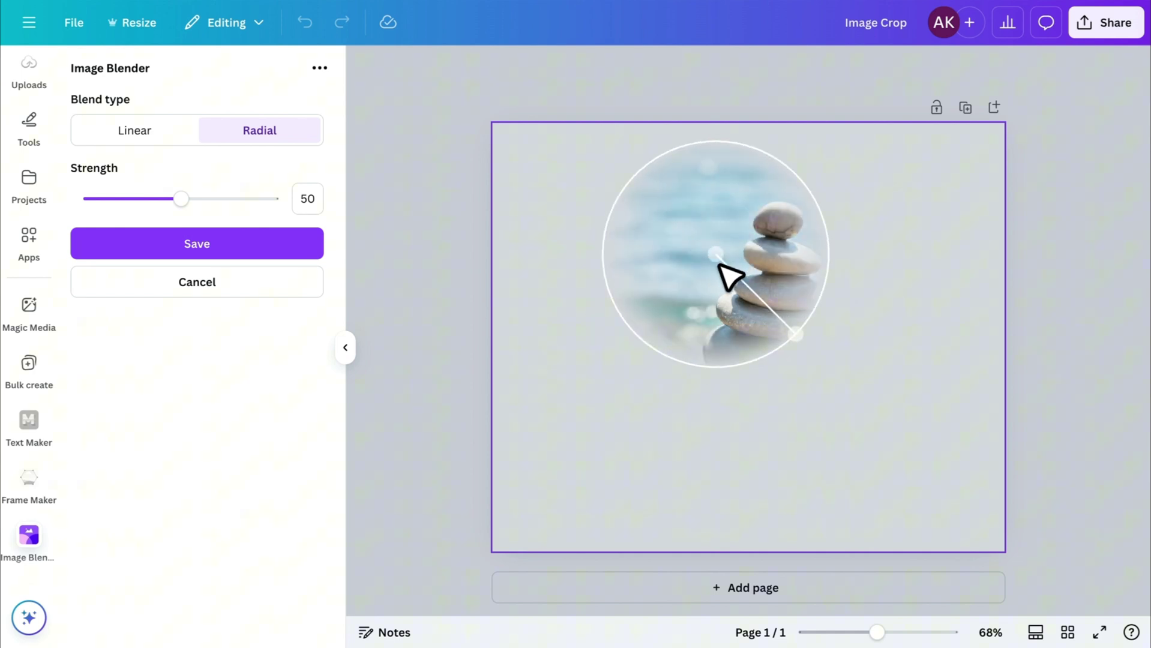
left_click_drag(794, 337, 1009, 502)
left_click_drag(715, 257, 1033, 454)
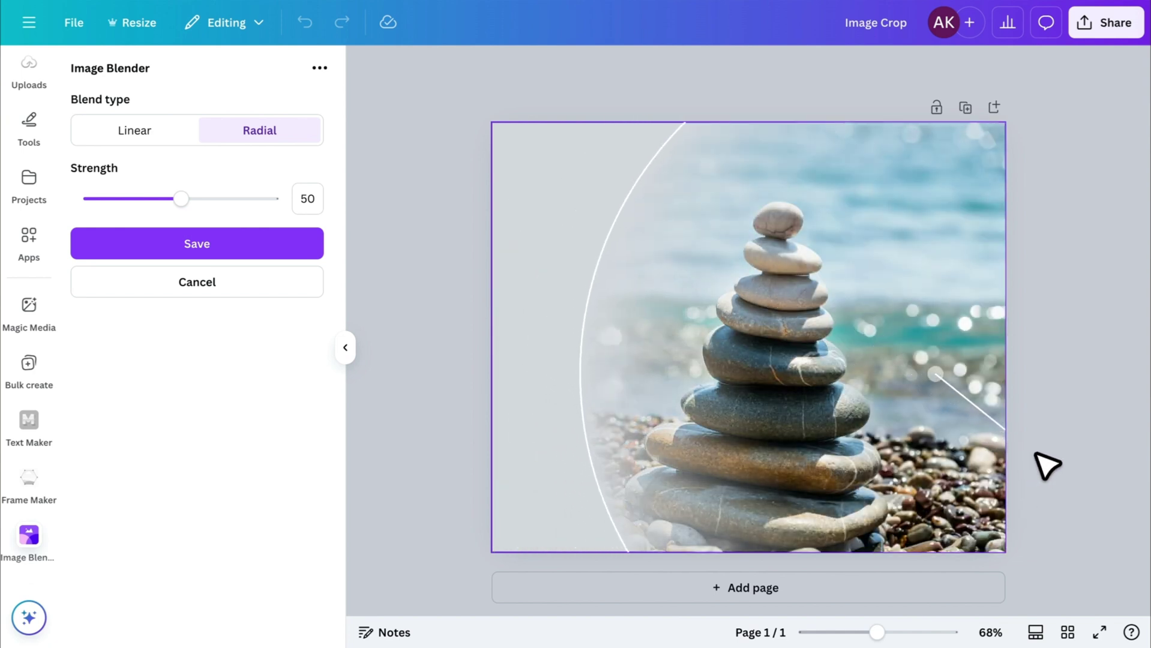
left_click_drag(182, 199, 278, 200)
left_click(247, 246)
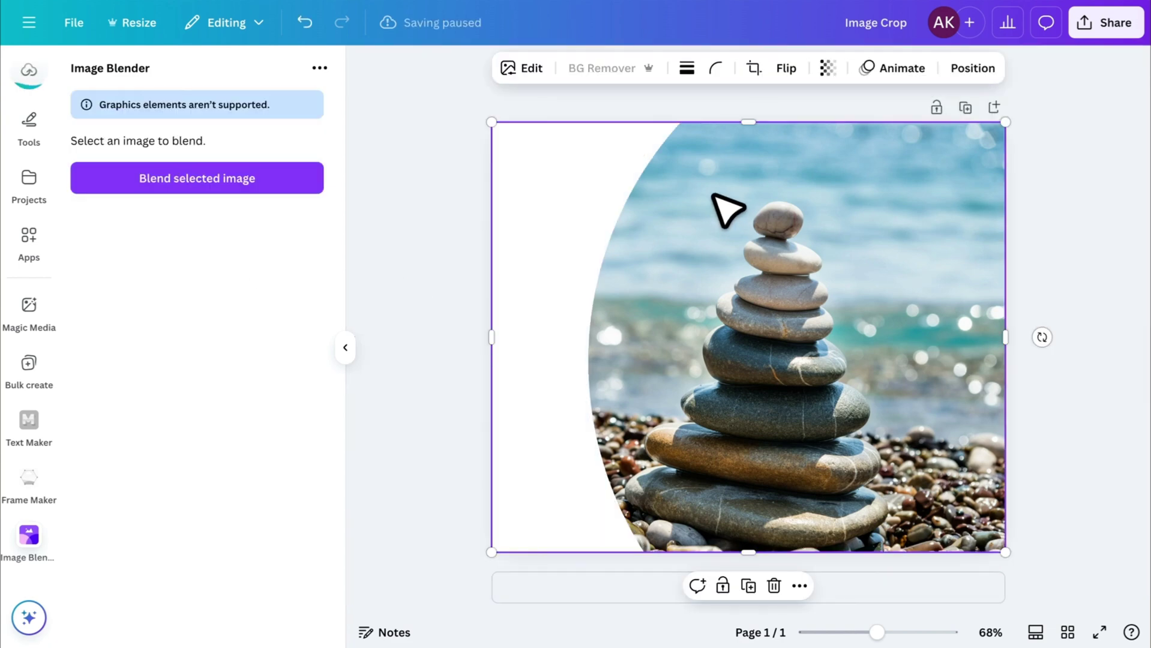
left_click(413, 286)
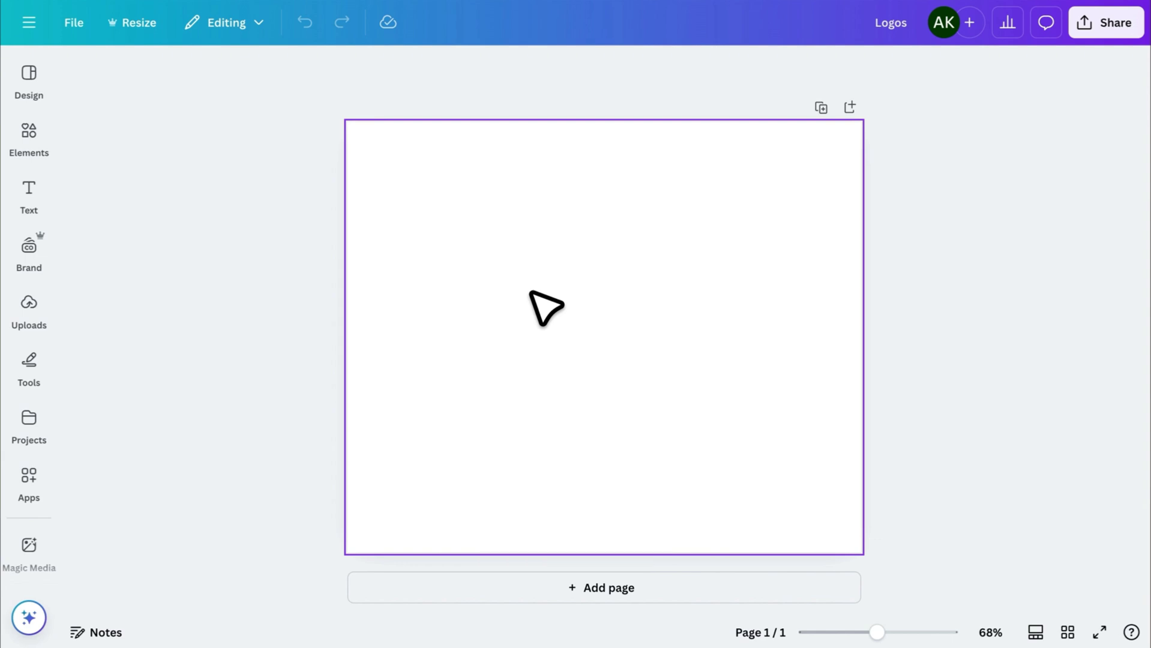
Search the elements for "youtube logo" and browse the matching graphics and photos.
left_click(28, 135)
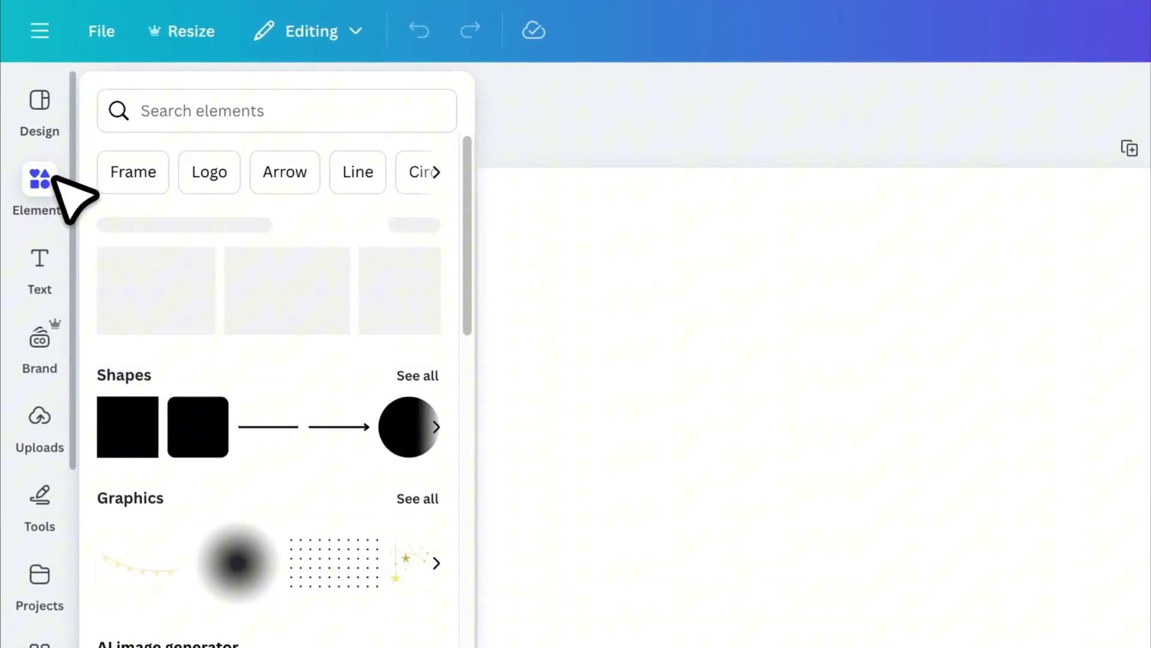
left_click(258, 115)
type("youtube logo")
key("Return")
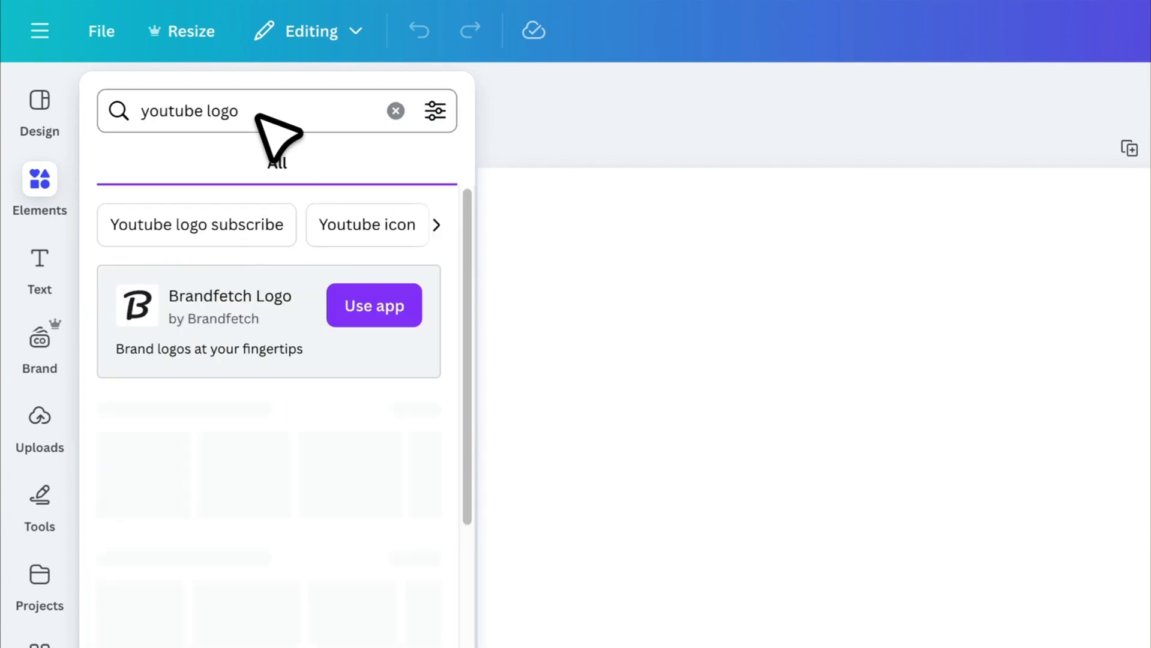
left_click(177, 163)
scroll(258, 207, "down", 12)
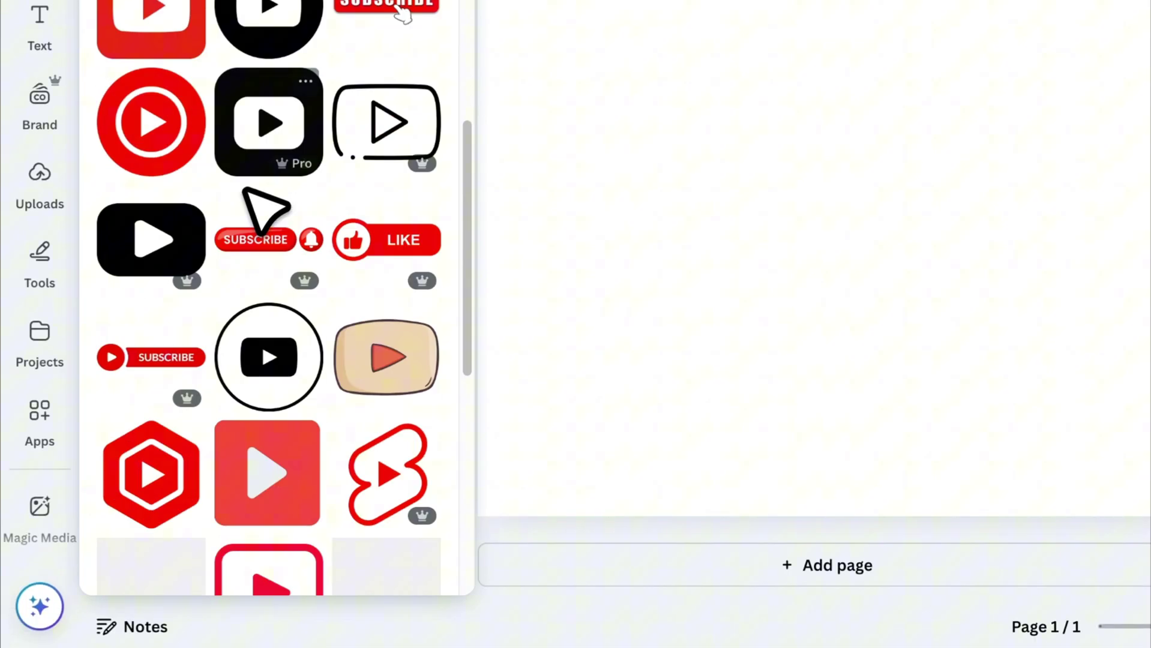
scroll(249, 198, "down", 5)
left_click(258, 163)
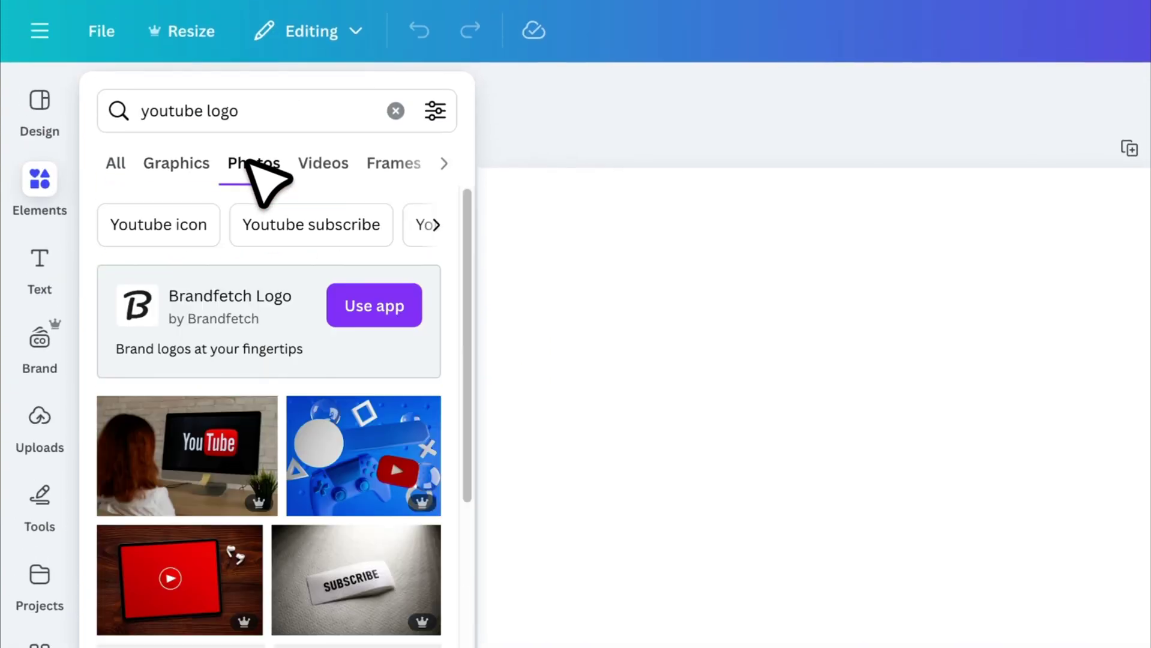
scroll(303, 540, "down", 10)
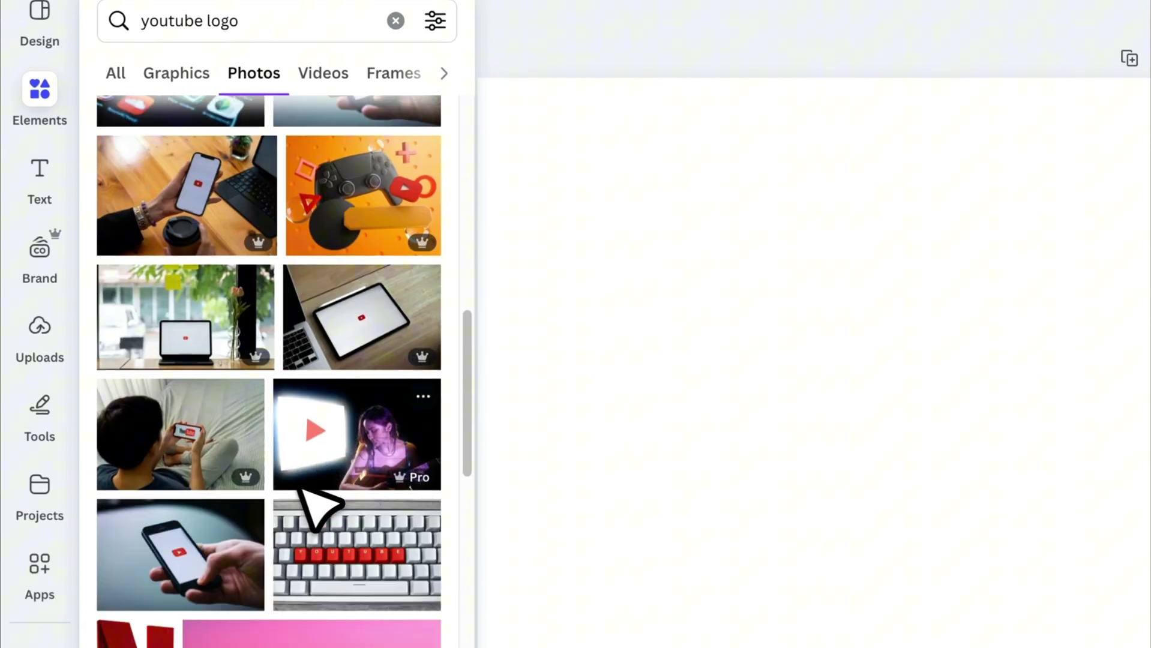
scroll(298, 485, "up", 6)
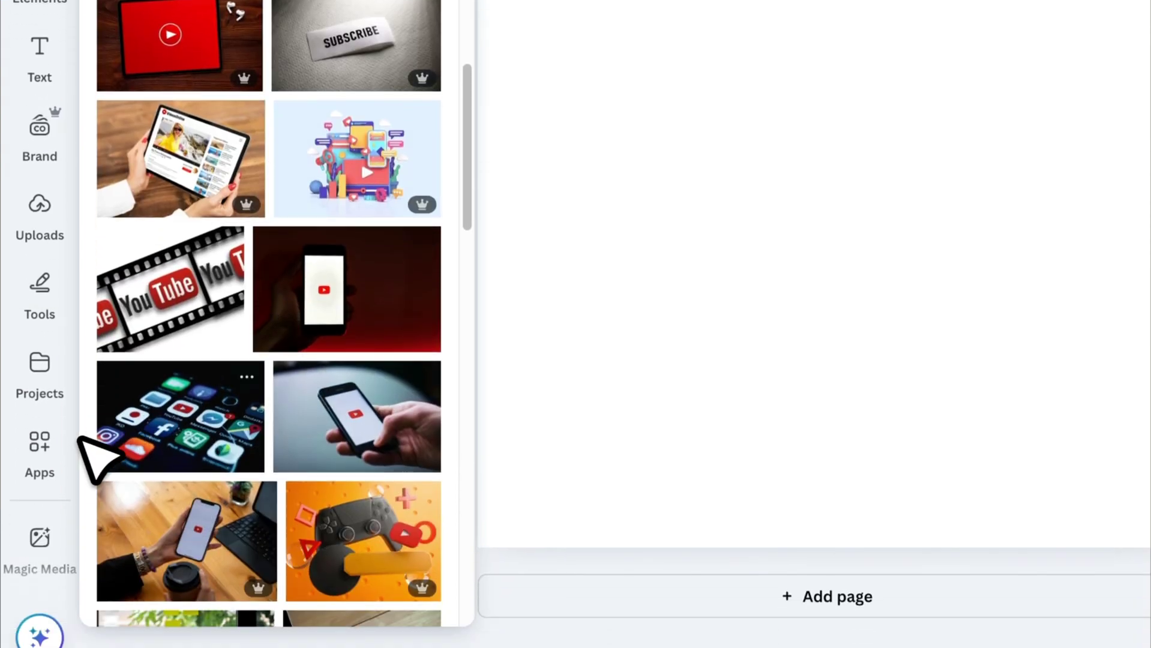
Search the Canva apps for "brandfetch" and open the Brandfetch Logo app.
left_click(42, 567)
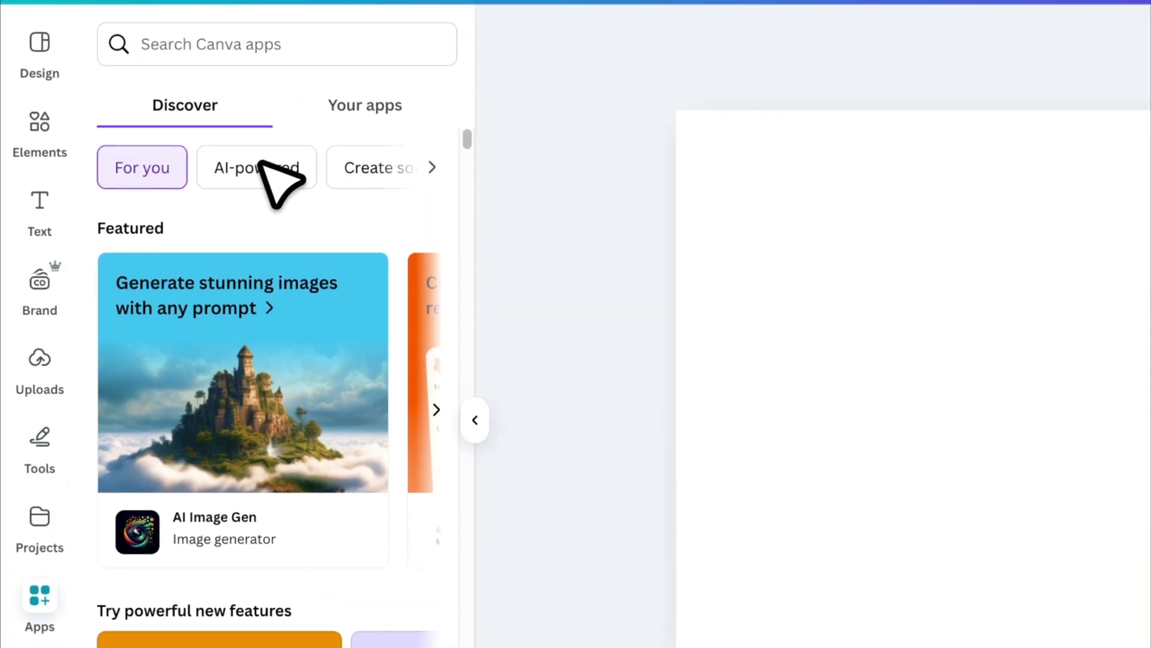
left_click(300, 105)
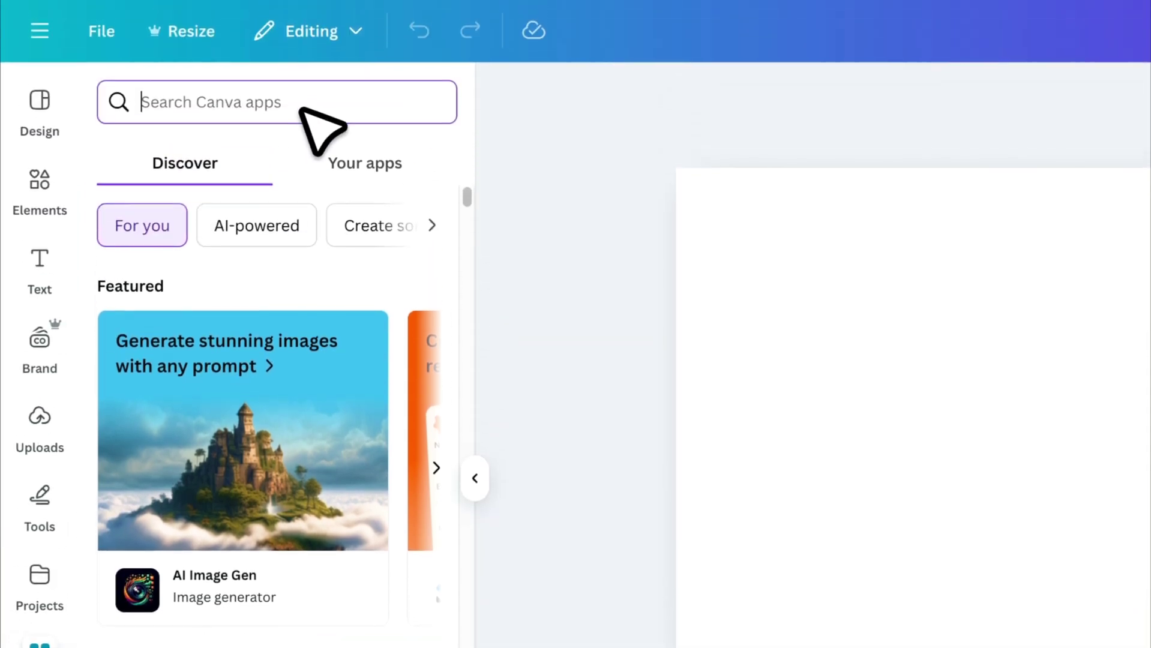
type("brandfetch")
key("Return")
left_click(147, 183)
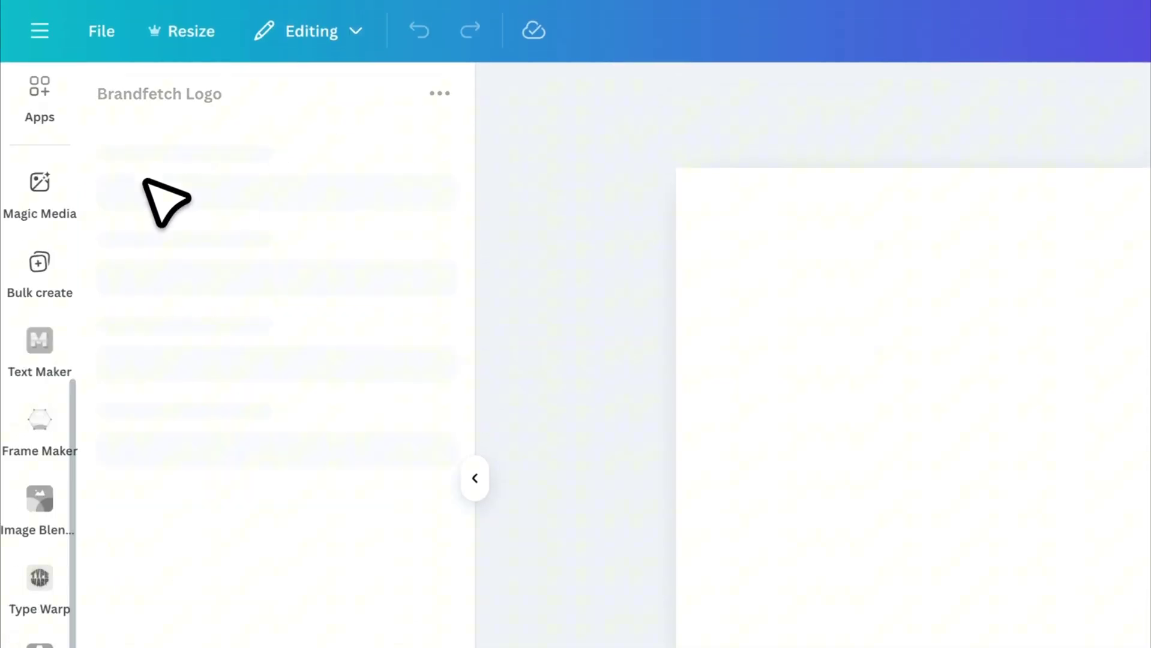
Search Brandfetch for "youtube" and choose the YouTube brand from youtube.com.
left_click(249, 144)
type("youtube")
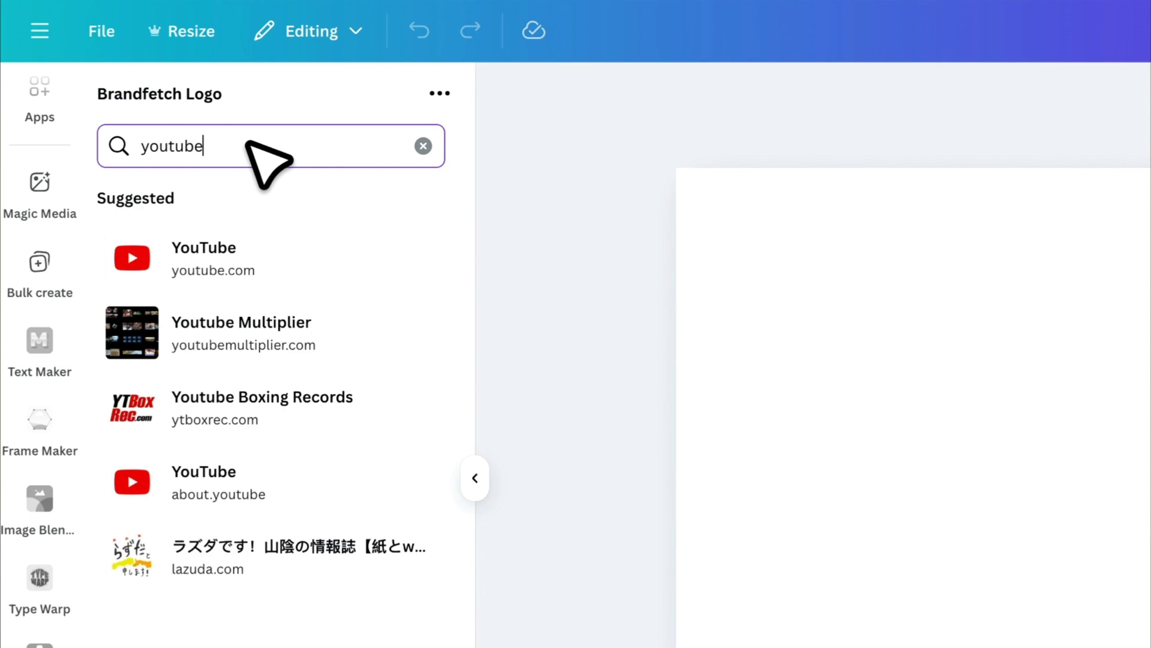
left_click(246, 240)
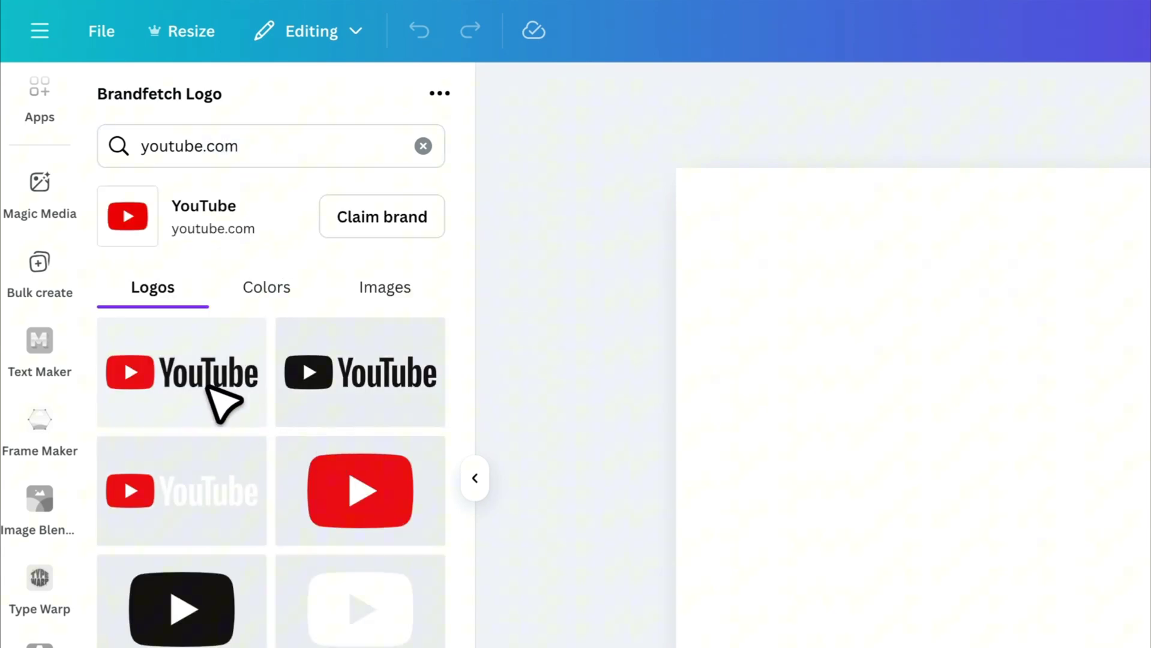
Add the red-and-black YouTube wordmark logo to the page, enlarge it and center it.
left_click(222, 398)
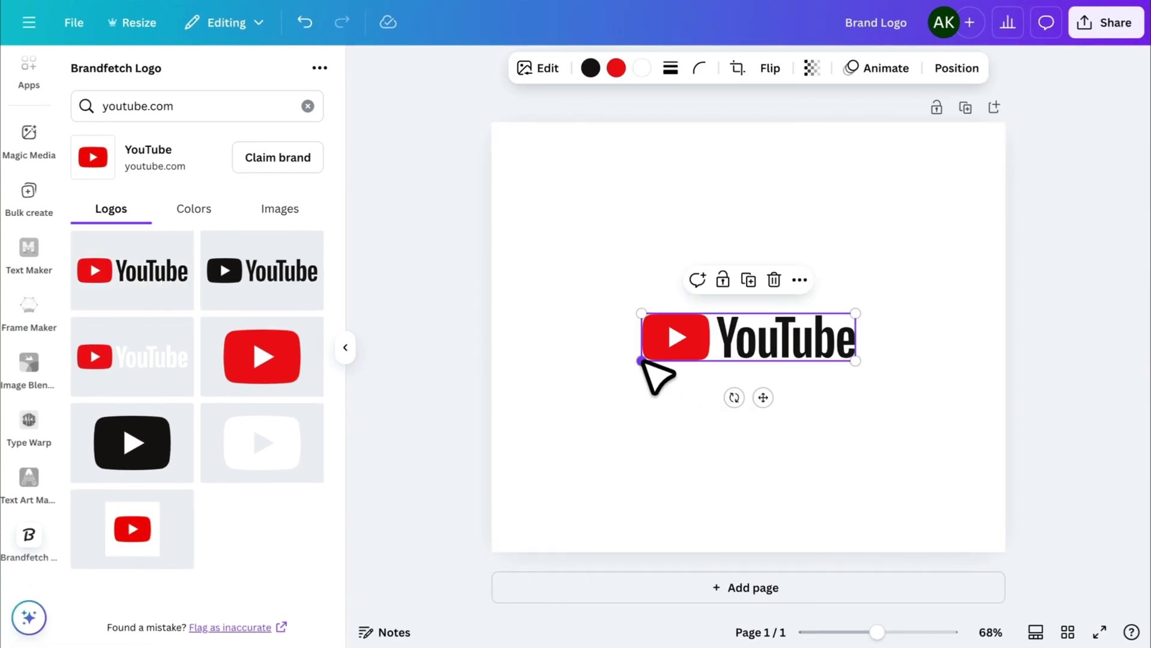
left_click_drag(642, 360, 546, 382)
left_click_drag(856, 382, 897, 391)
left_click_drag(798, 368, 831, 387)
left_click(795, 418)
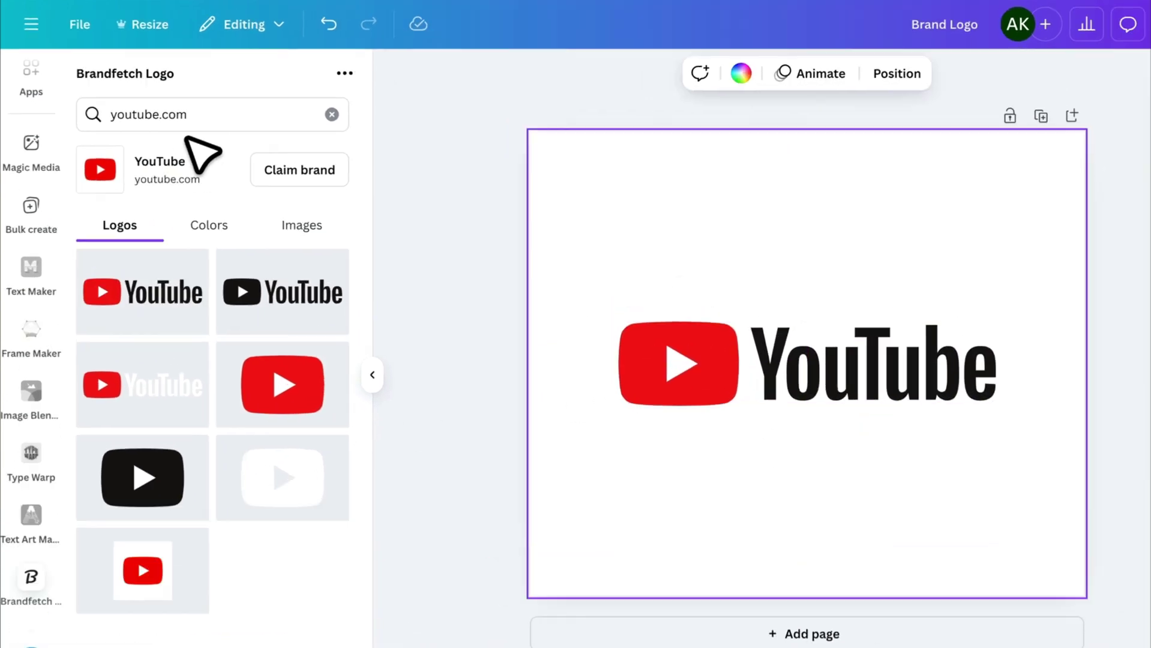
Search Brandfetch for "netflix" and open the matching brand.
triple_click(166, 105)
type("netflix")
left_click(222, 255)
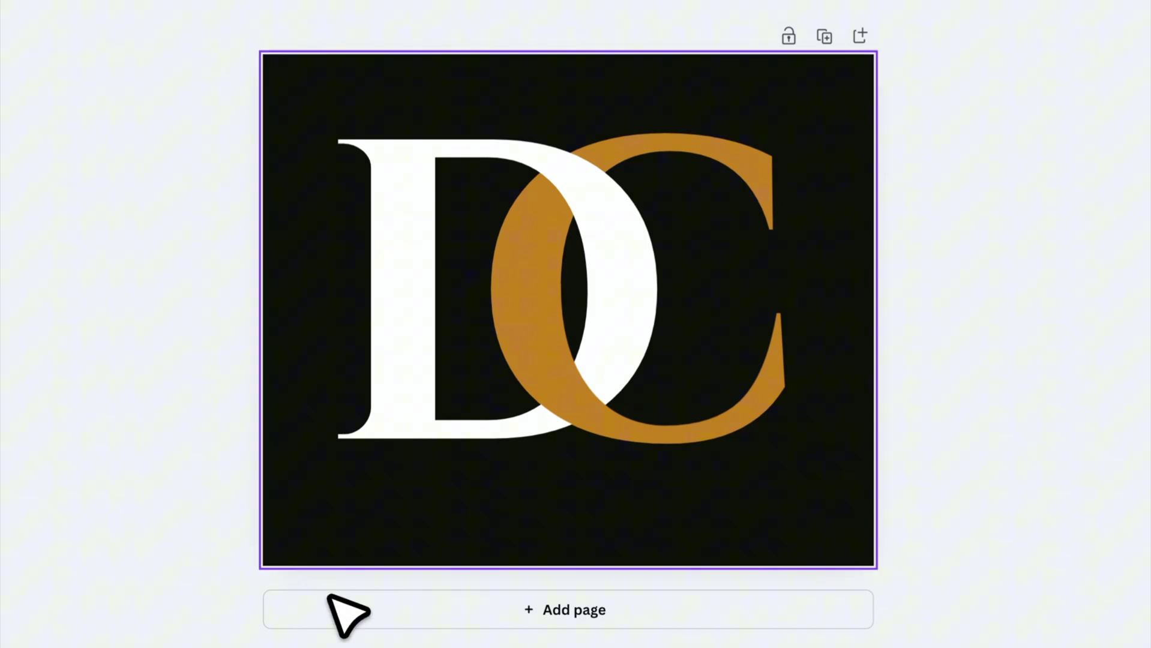
Add a second page to the interlock letters design and place a heading reading "D" on it.
left_click(801, 614)
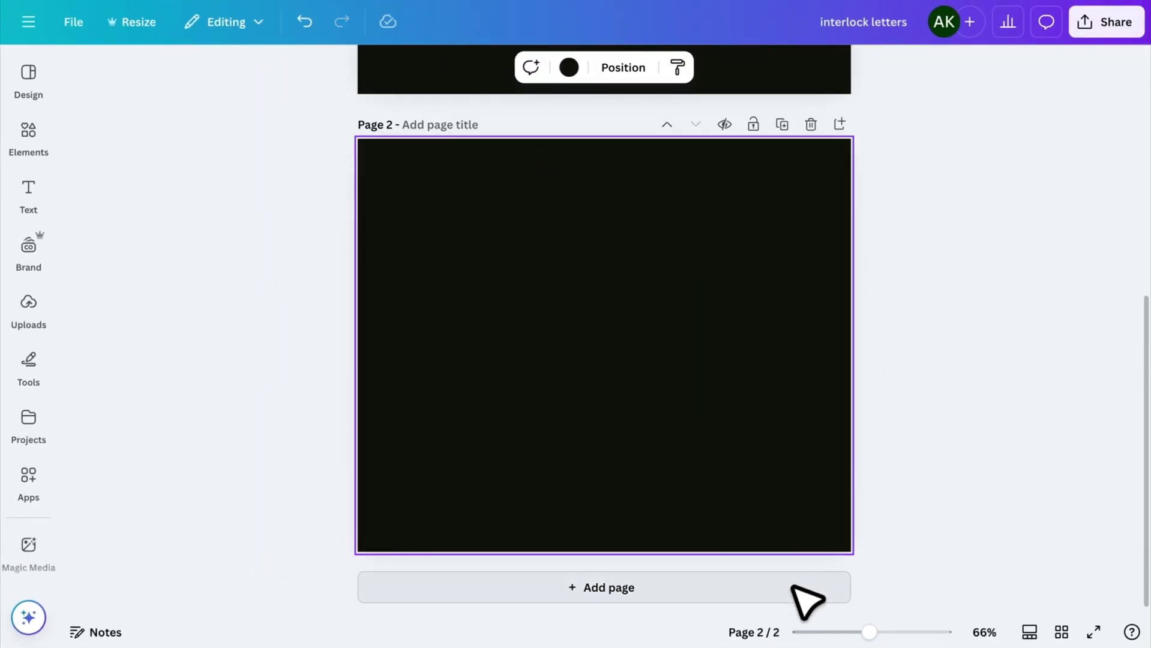
left_click(30, 190)
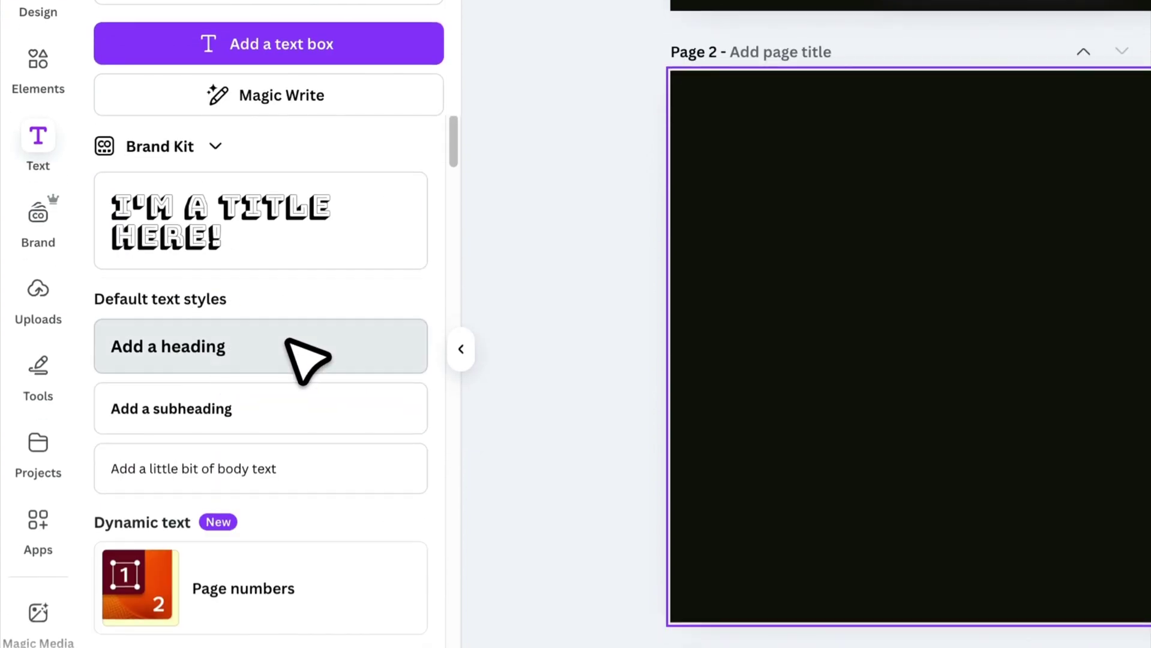
left_click(288, 342)
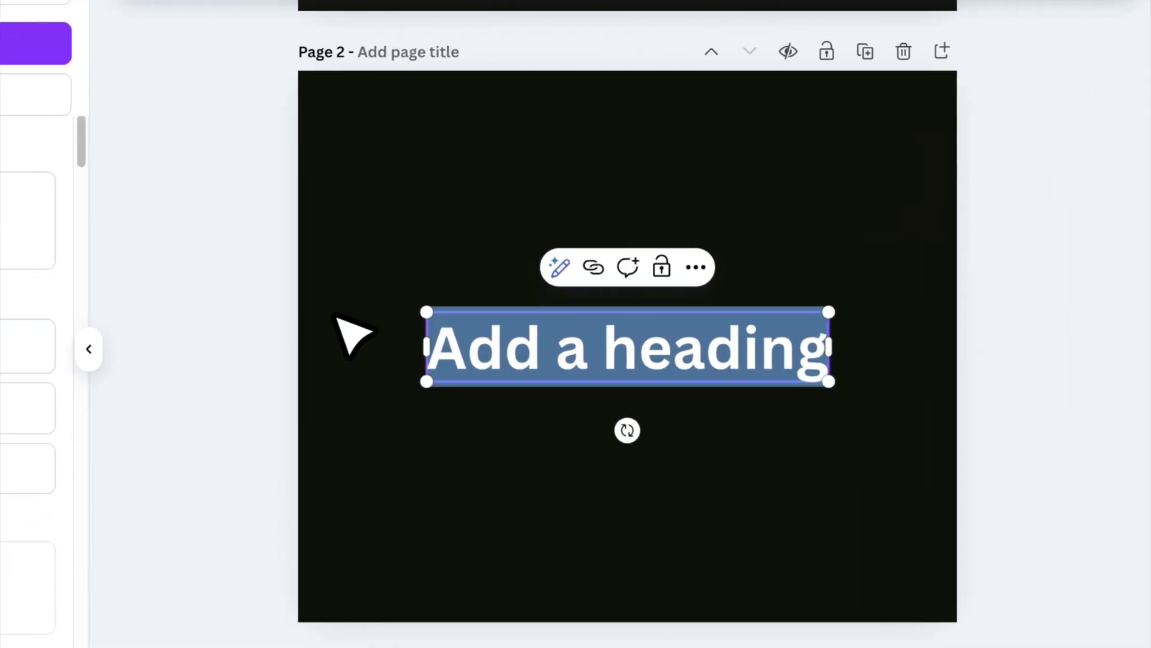
type("D")
left_click(624, 483)
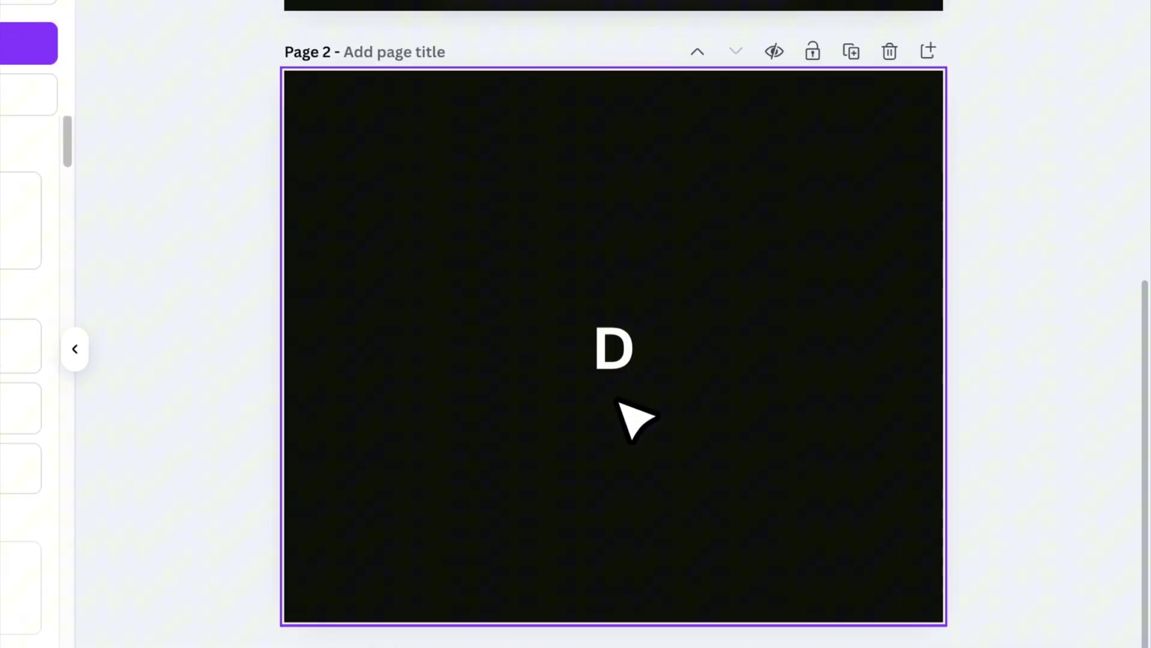
Duplicate the D, move the copy to its right side and change its text to "C".
left_click(617, 366)
key("ctrl+d")
left_click_drag(621, 367, 658, 360)
type("C")
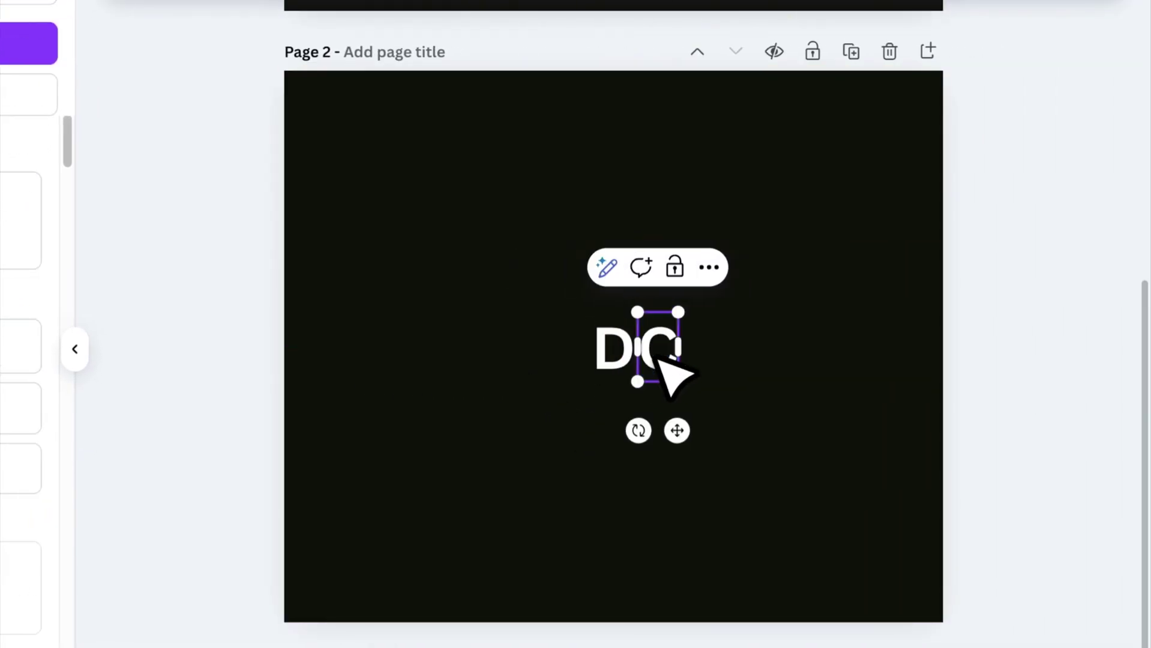
Select the D and C together, enlarge them to about font size 229 and move them to the page center.
left_click(613, 354)
left_click(667, 354, "shift")
left_click_drag(591, 382, 483, 555)
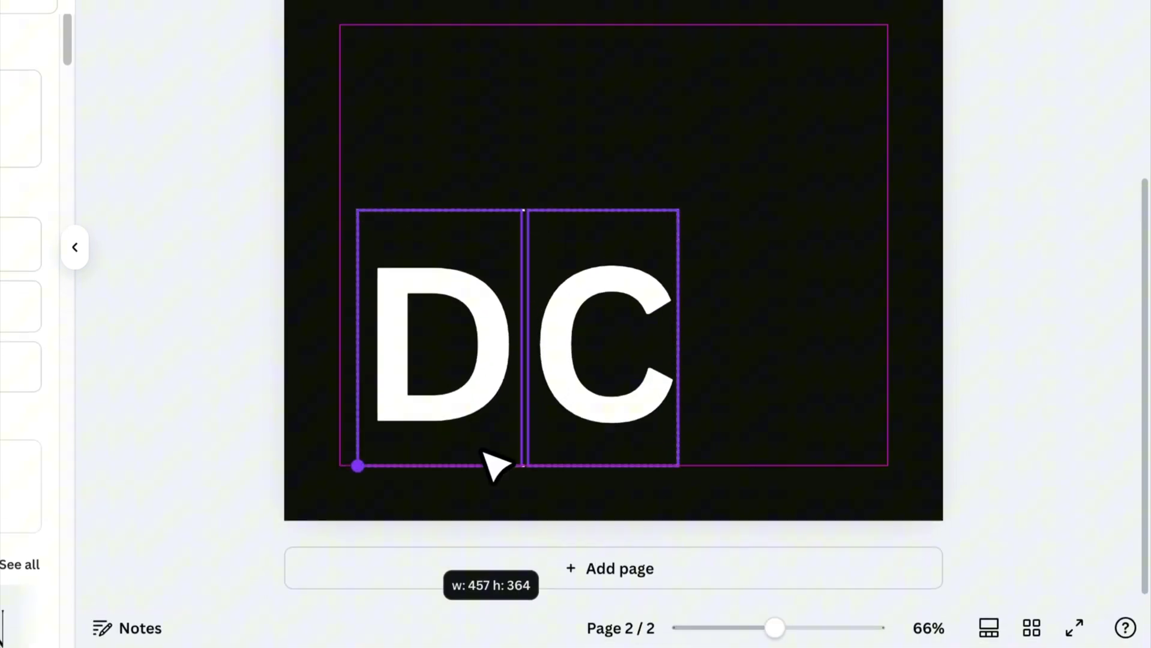
left_click_drag(547, 415, 654, 321)
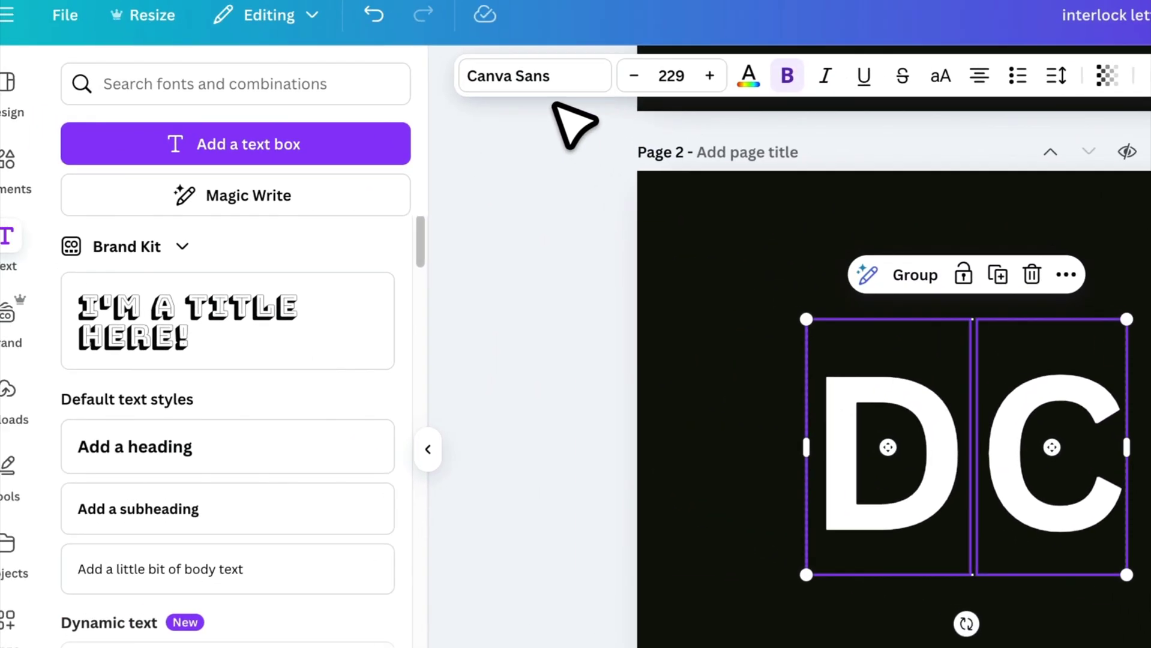
Change the font of both letters from the document fonts to bold Cinzel.
left_click(554, 87)
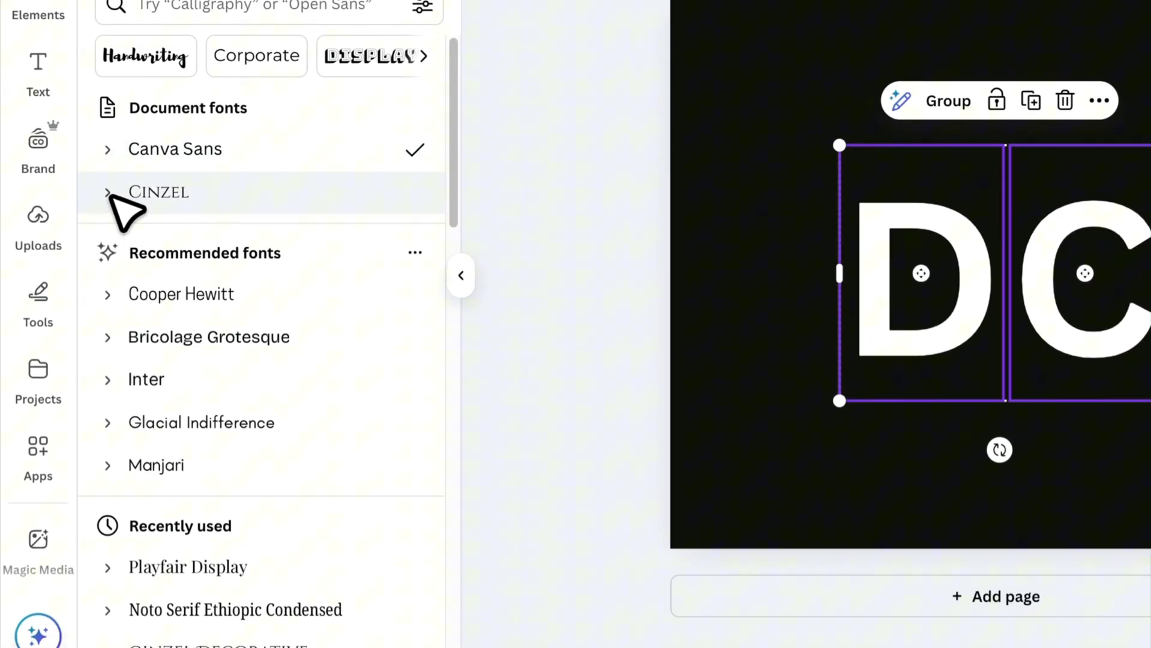
left_click(108, 194)
left_click(169, 272)
left_click(345, 348)
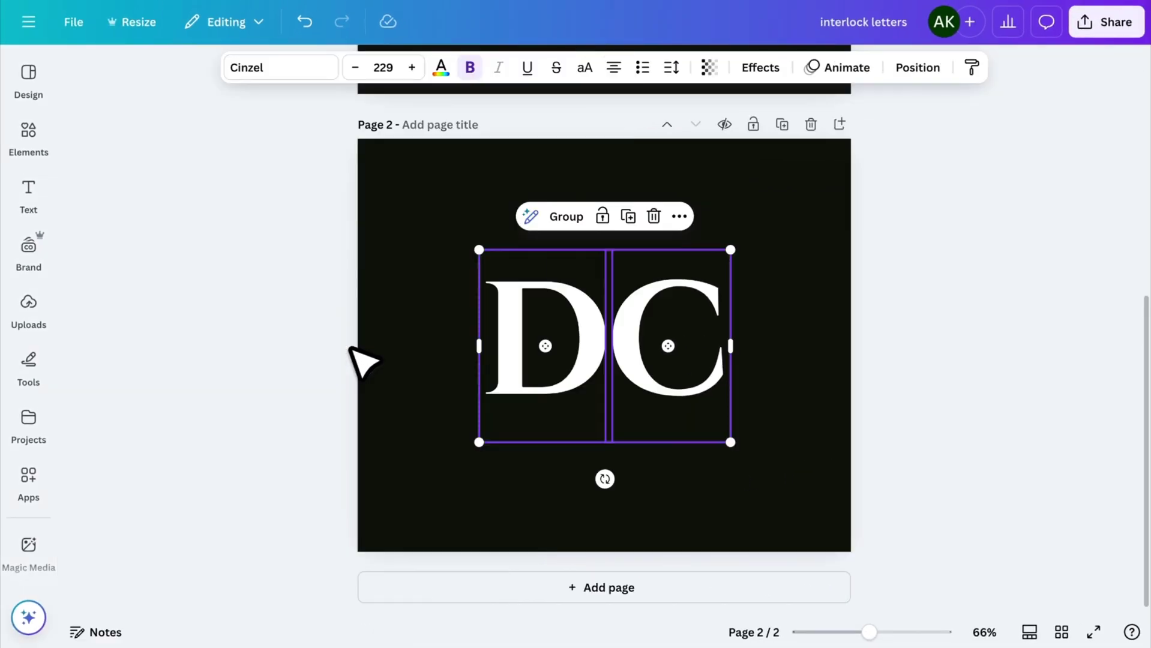
Enlarge both letters together to about font size 436 so they span nearly the full page width.
left_click_drag(430, 383, 679, 388)
left_click_drag(730, 249, 850, 139)
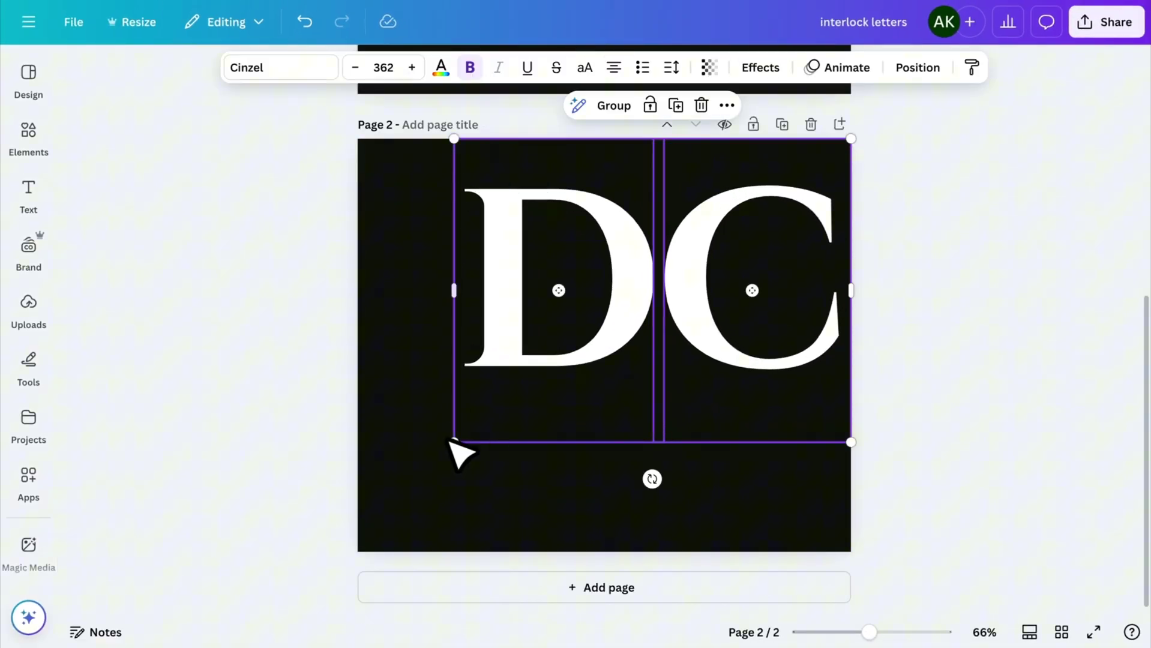
left_click_drag(453, 442, 373, 504)
left_click(709, 536)
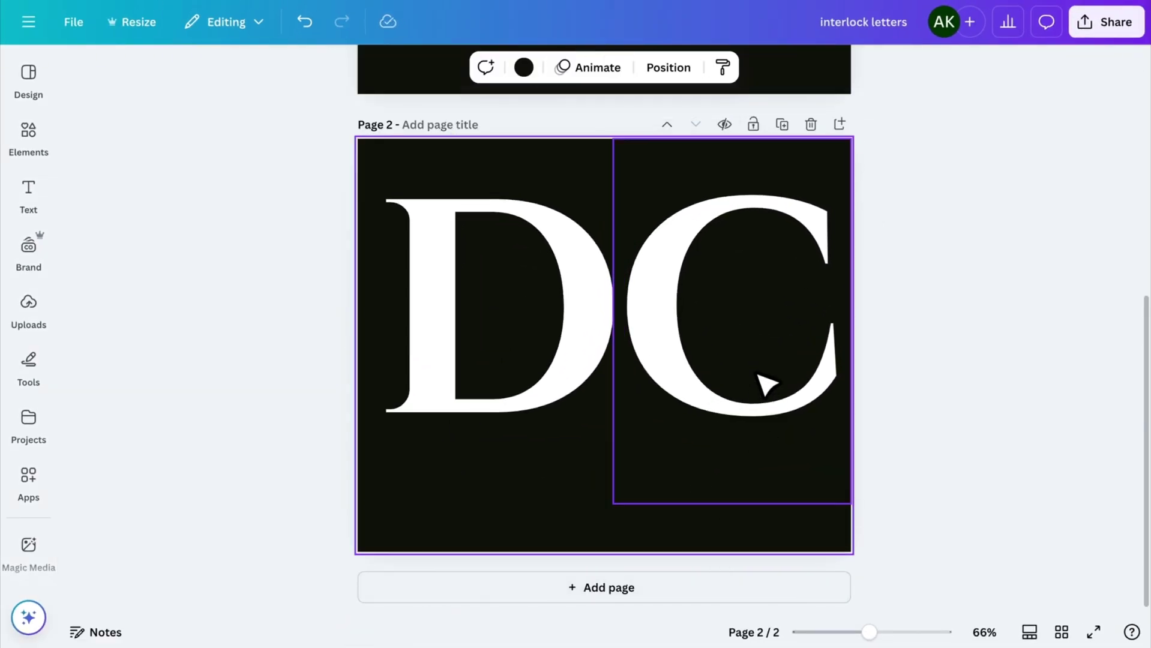
Move the C over the D's curved side and enlarge the overlapping pair to about font size 493, centered on the page.
left_click_drag(756, 377, 624, 376)
left_click(468, 381, "shift")
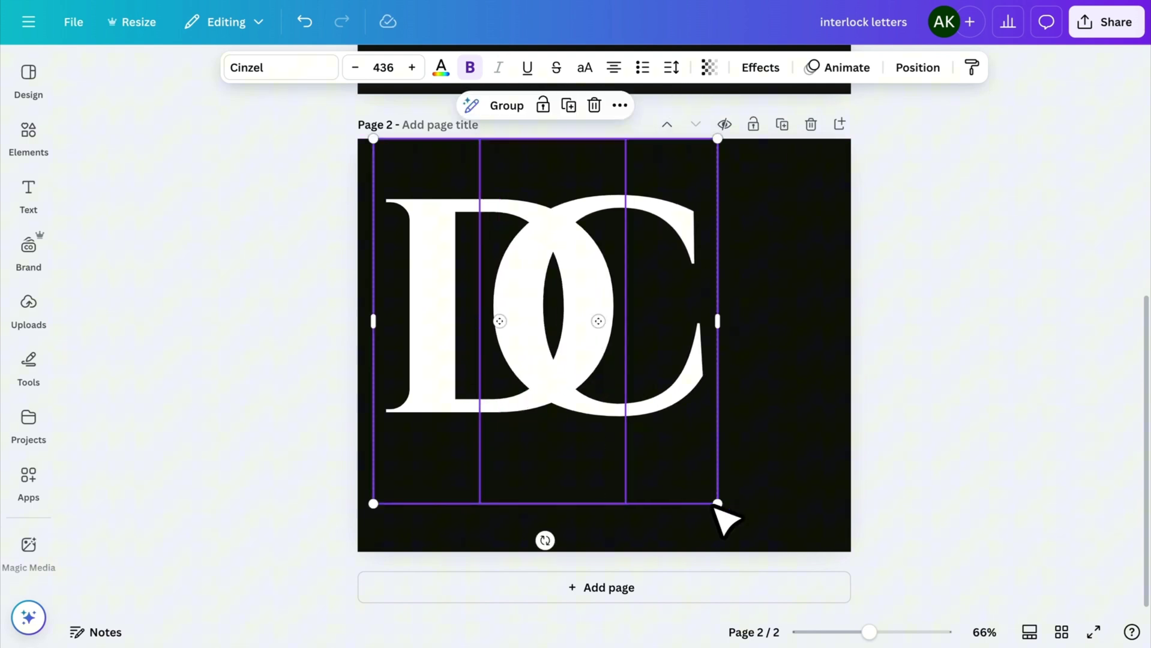
left_click_drag(717, 504, 760, 550)
left_click_drag(695, 461, 730, 458)
left_click(820, 444)
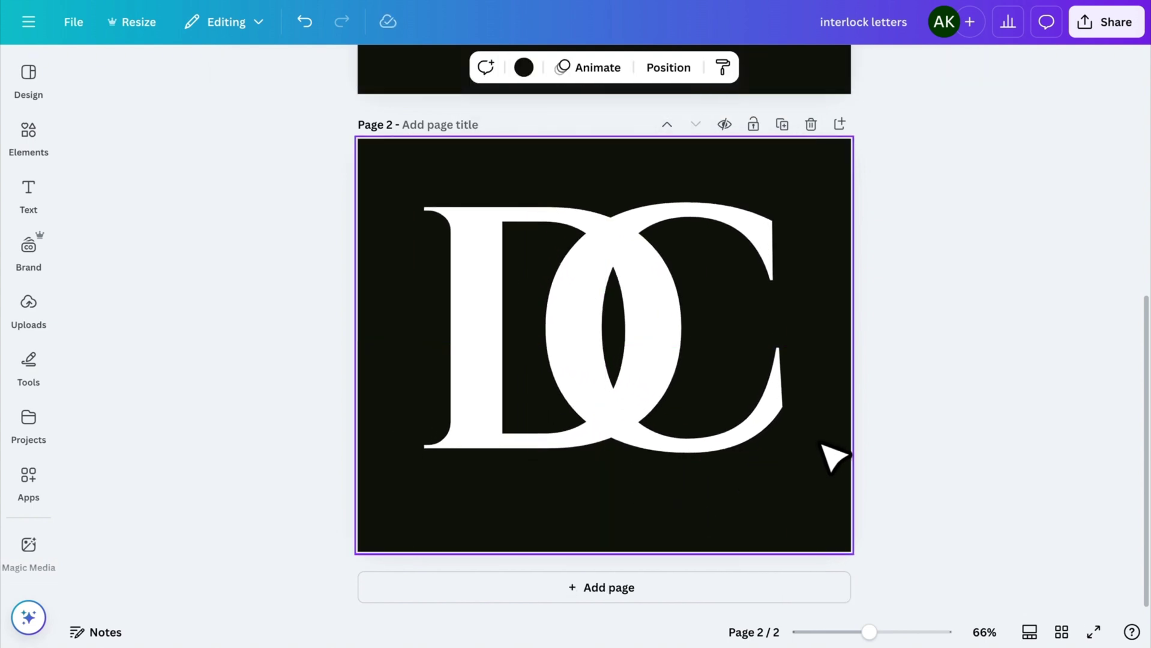
Recolor the letter C with the golden-brown document color.
left_click(750, 415)
left_click(441, 67)
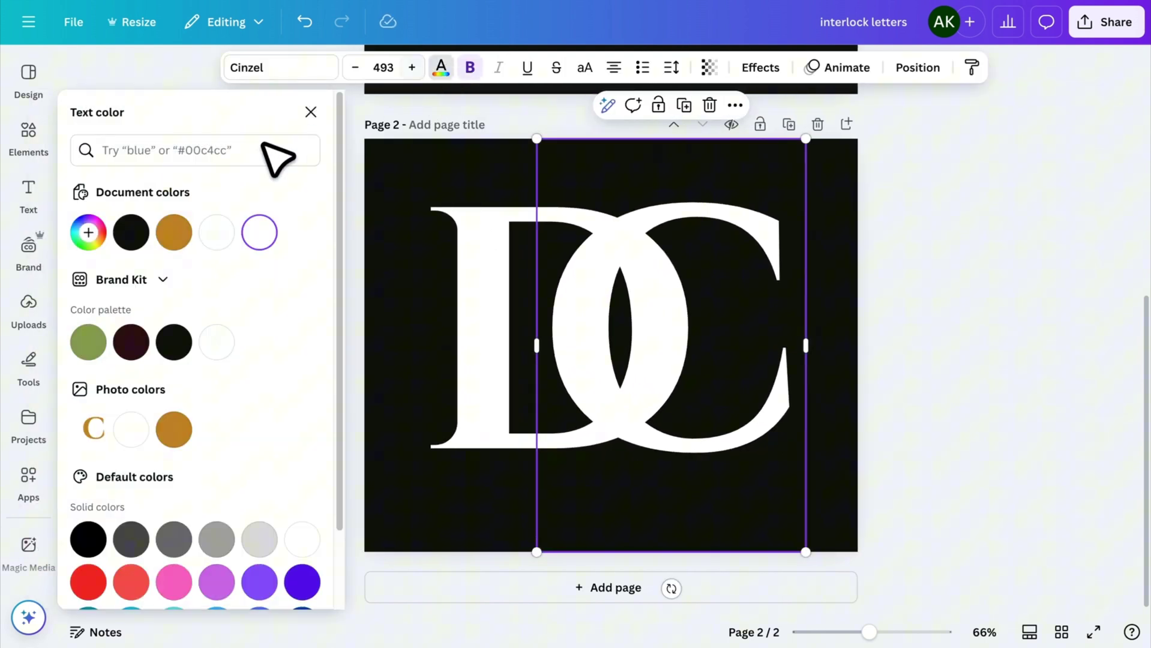
left_click(174, 233)
left_click(311, 112)
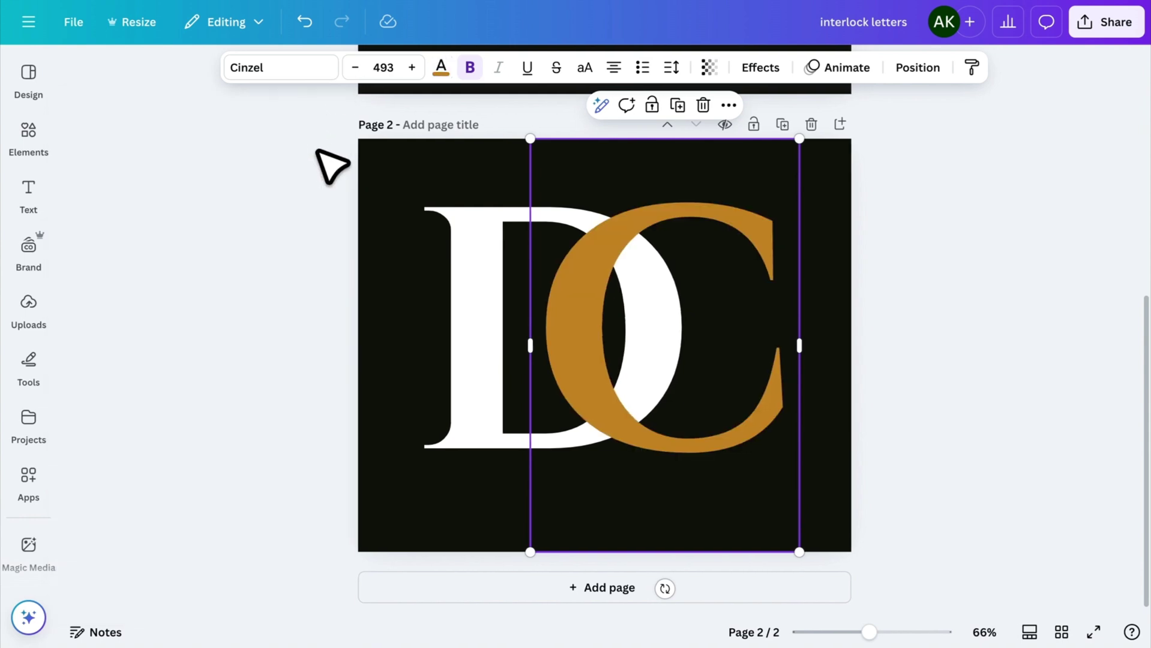
Duplicate page 2 and delete the D from the copy, leaving only the gold C.
left_click(842, 396)
left_click(782, 124)
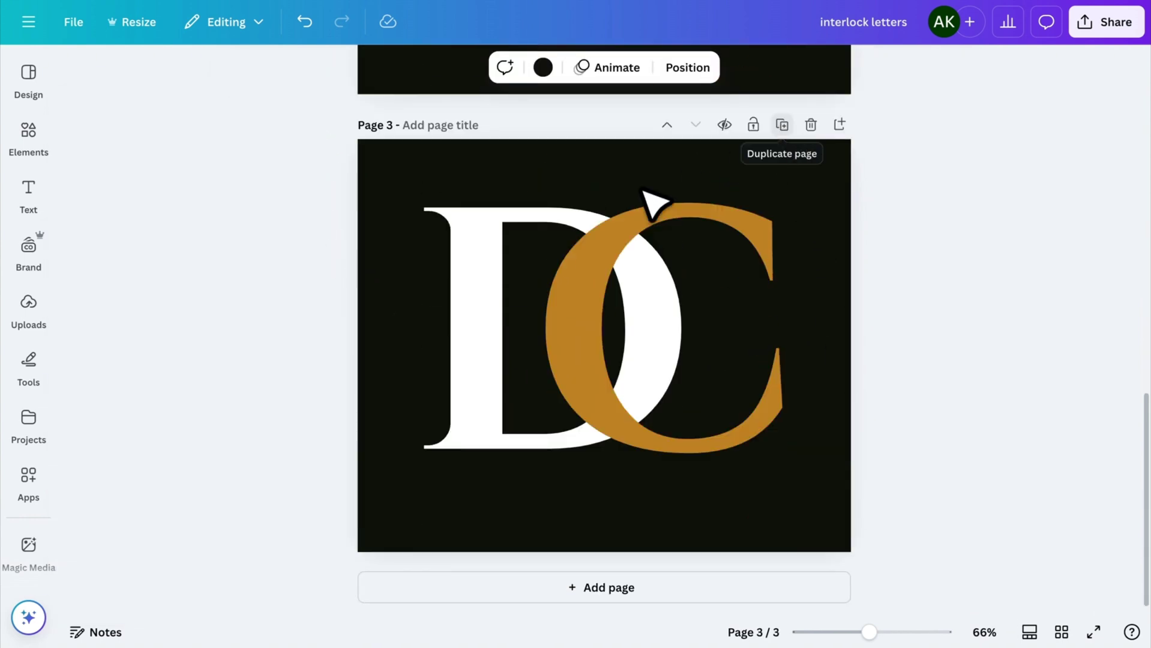
left_click(484, 270)
key("Delete")
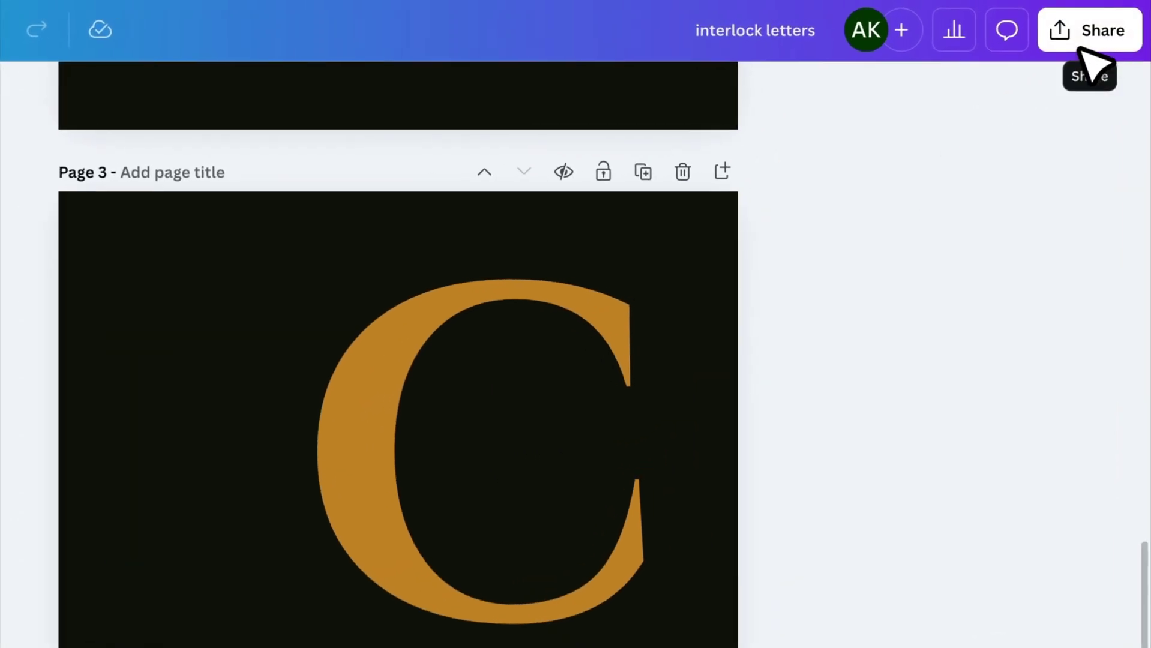
Download only the current page 3 as a PNG with a transparent background.
left_click(1104, 30)
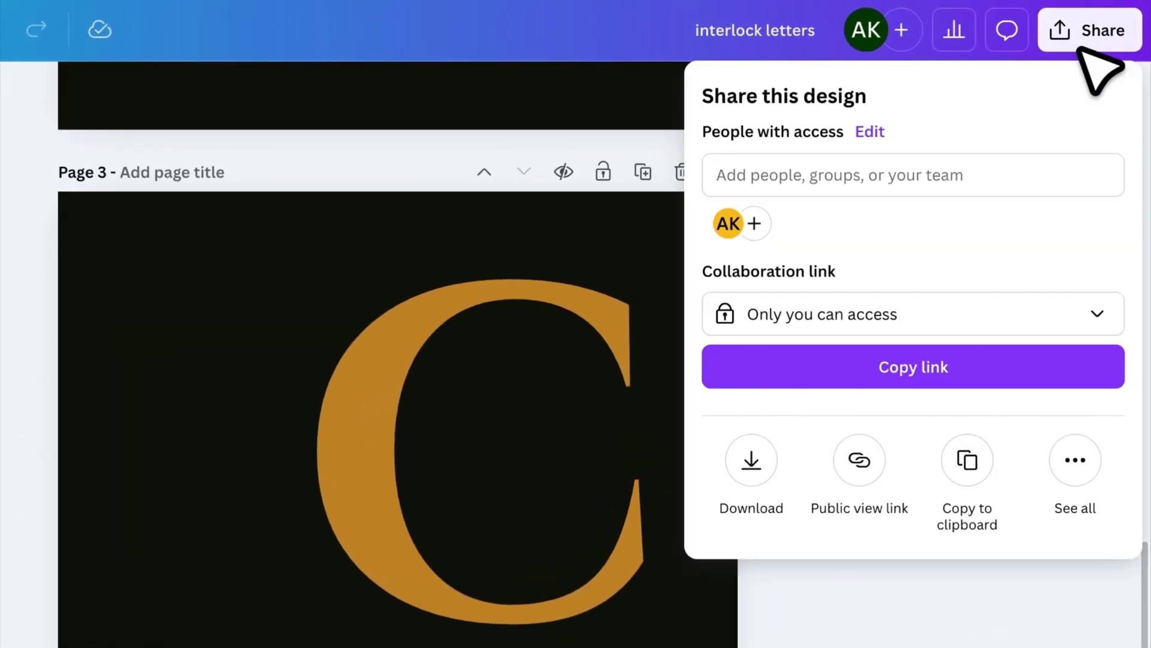
left_click(775, 470)
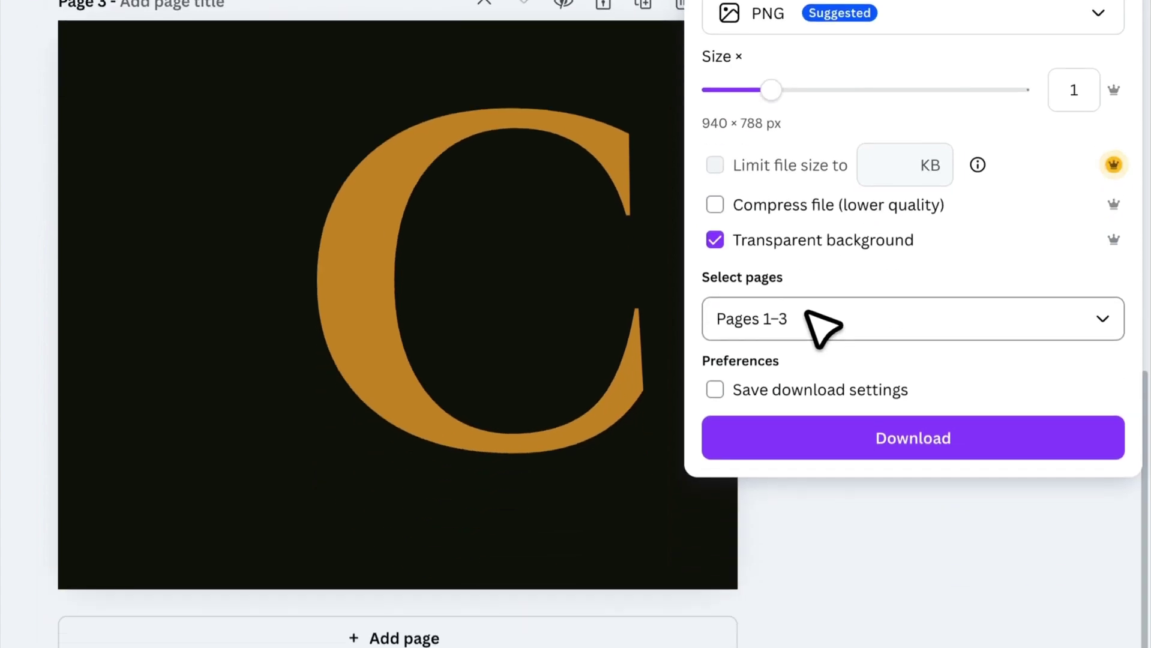
left_click(804, 490)
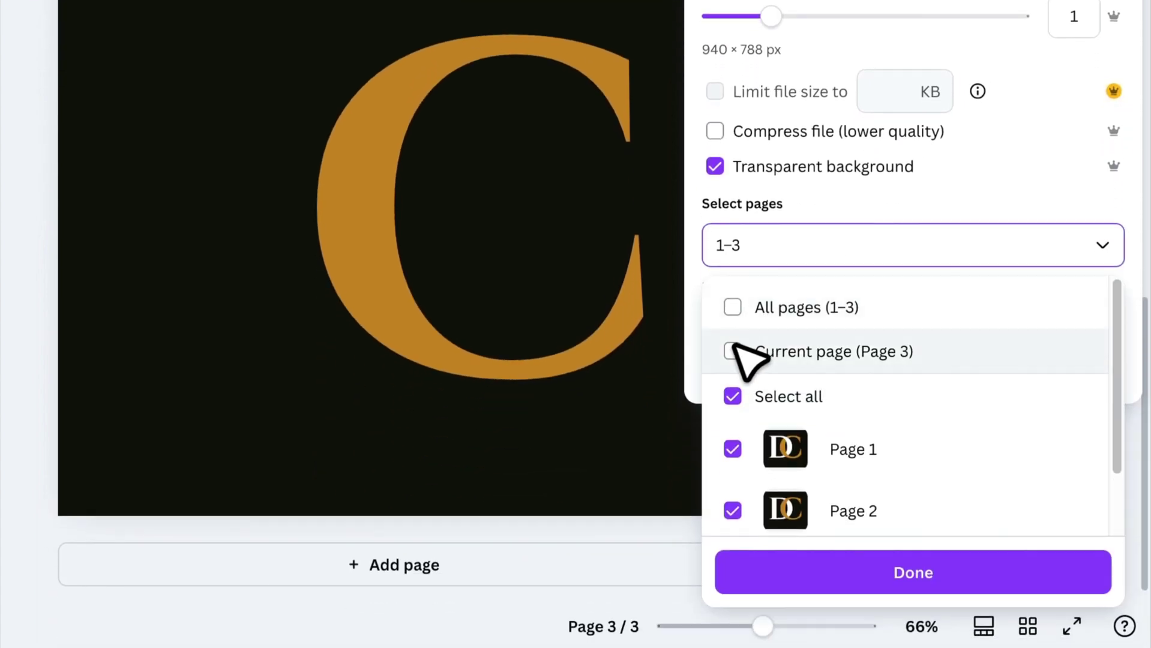
left_click(747, 347)
left_click(873, 577)
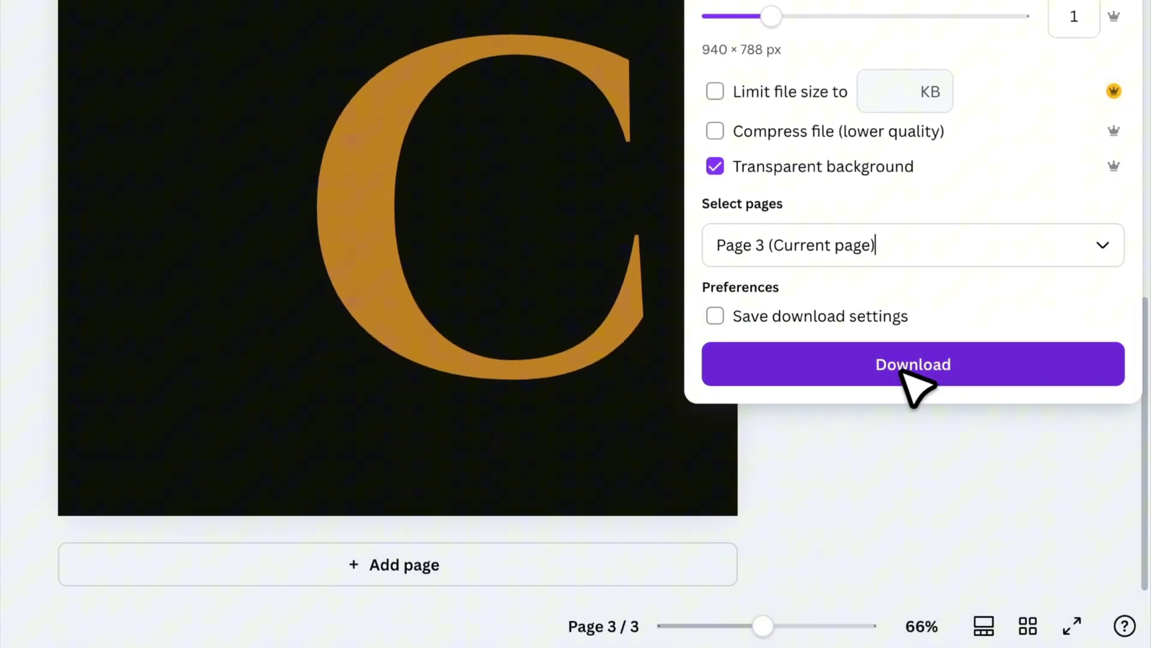
left_click(904, 362)
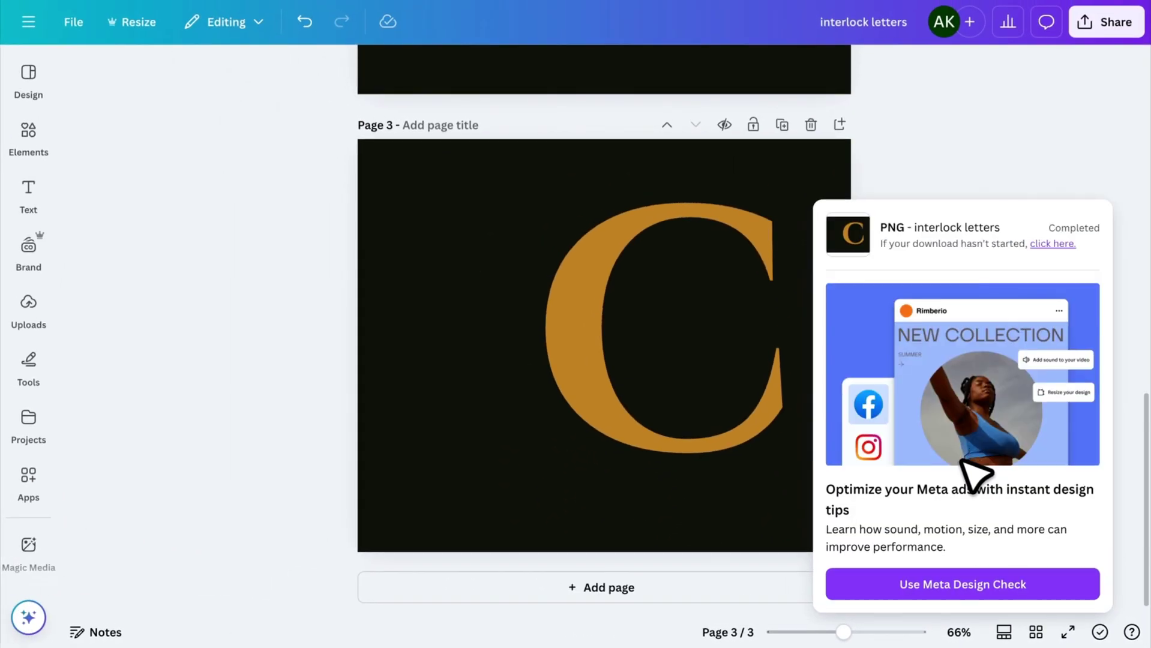
Place the downloaded interlock letters.png on page 2, enlarge it and move it aside over the D.
scroll(947, 186, "up", 5)
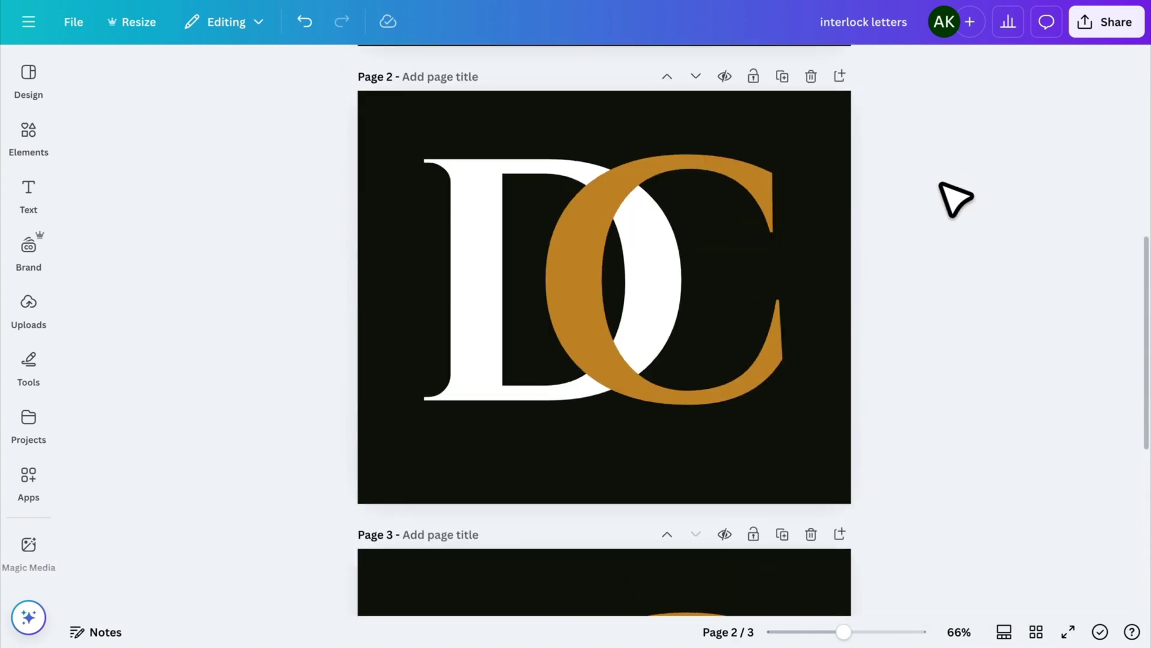
left_click(594, 286)
left_click_drag(594, 286, 653, 285)
left_click_drag(516, 296, 624, 297)
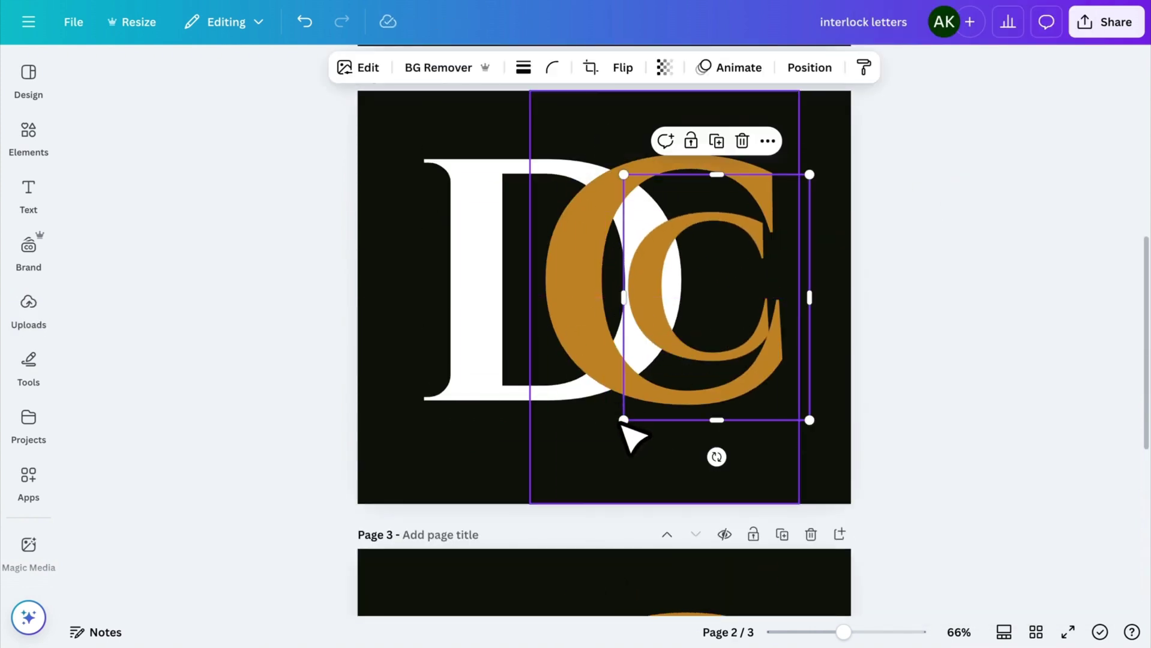
left_click_drag(624, 419, 534, 538)
left_click_drag(733, 398, 653, 373)
Send the original gold C text behind the white D in the layer order.
right_click(756, 272)
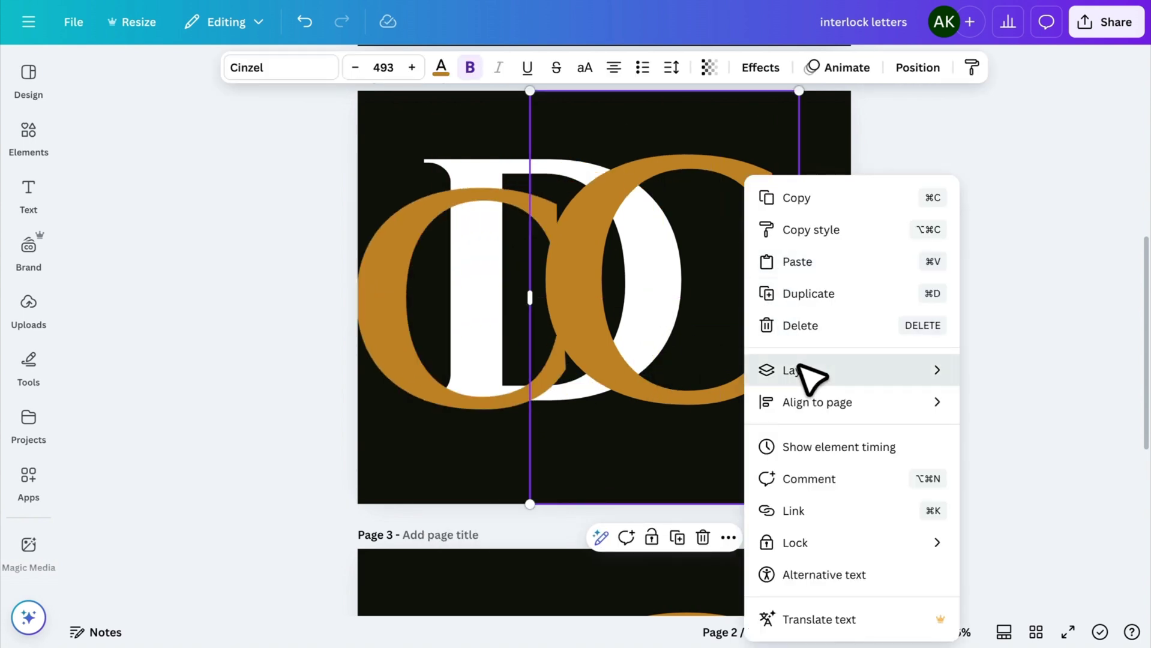
mouse_move(780, 372)
left_click(669, 436)
Resize and position the C image so it lies exactly over the original C text.
left_click_drag(423, 390, 539, 521)
left_click_drag(670, 477, 676, 472)
left_click_drag(545, 103, 542, 100)
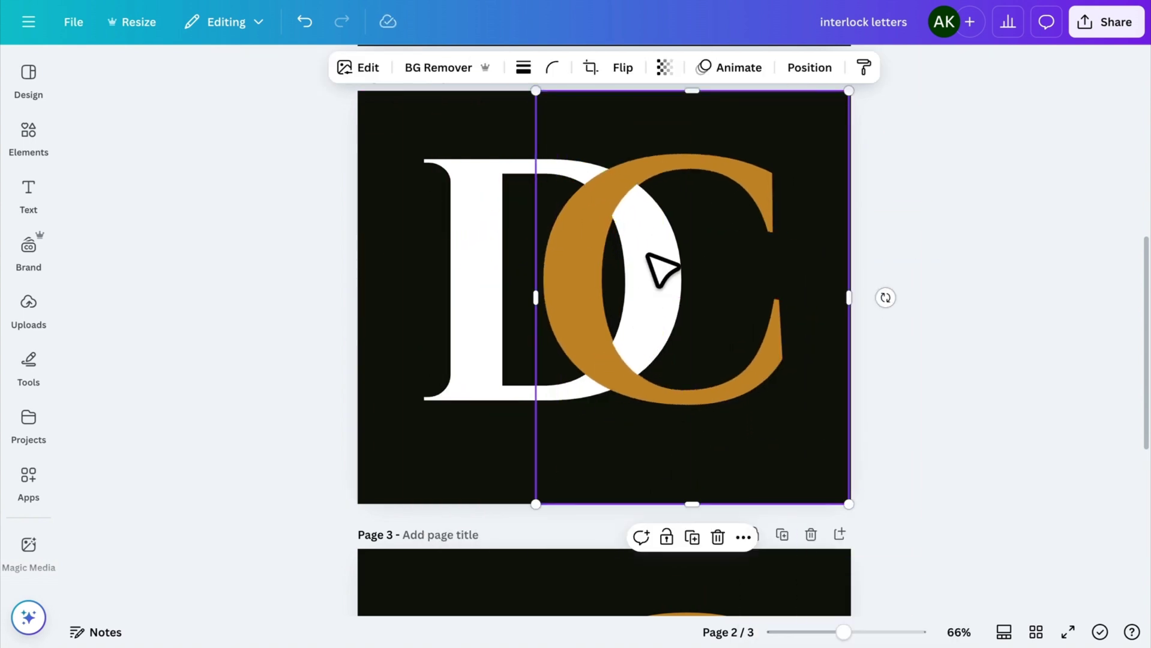
Crop the C image's upper part down to its lower crossing with the D and trim its left edge slightly.
left_click_drag(702, 97, 625, 351)
left_click_drag(536, 269, 538, 270)
left_click(906, 494)
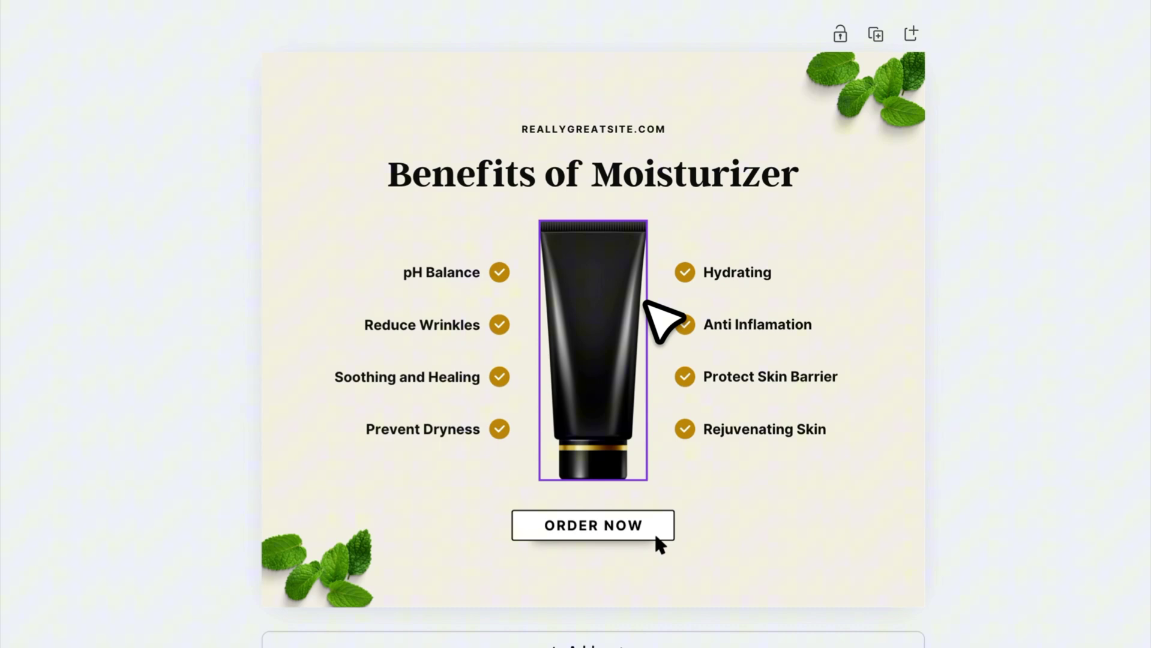
Recolor the check icon beside pH Balance from gold to the Brand Kit green #8fa45b.
left_click(499, 272)
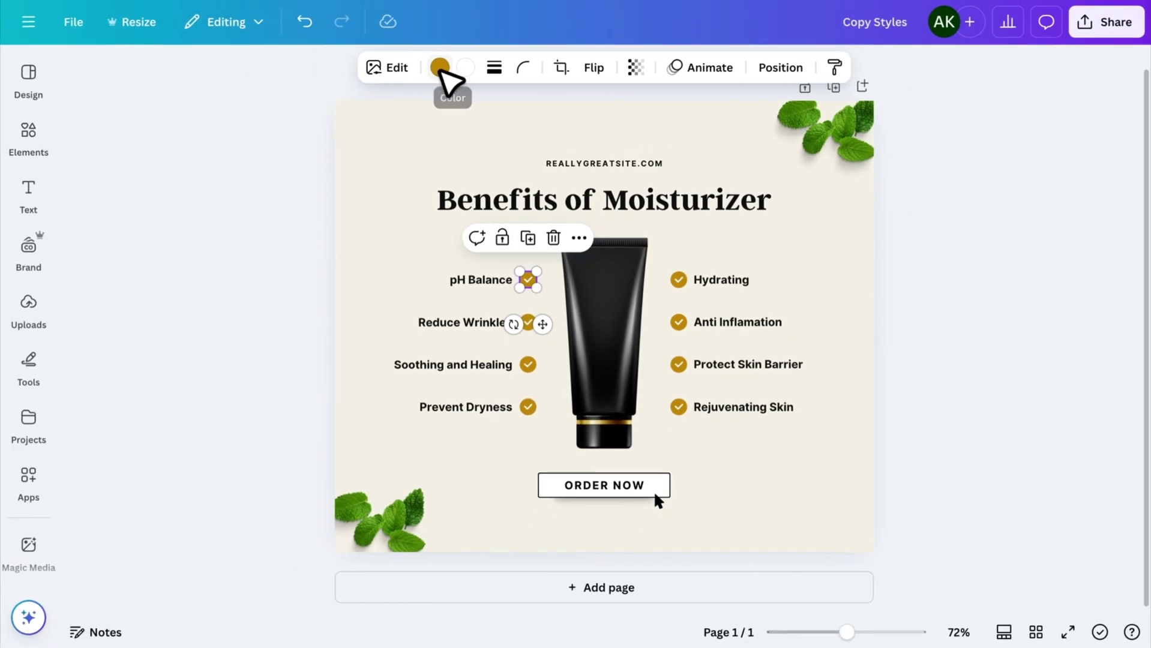
left_click(439, 67)
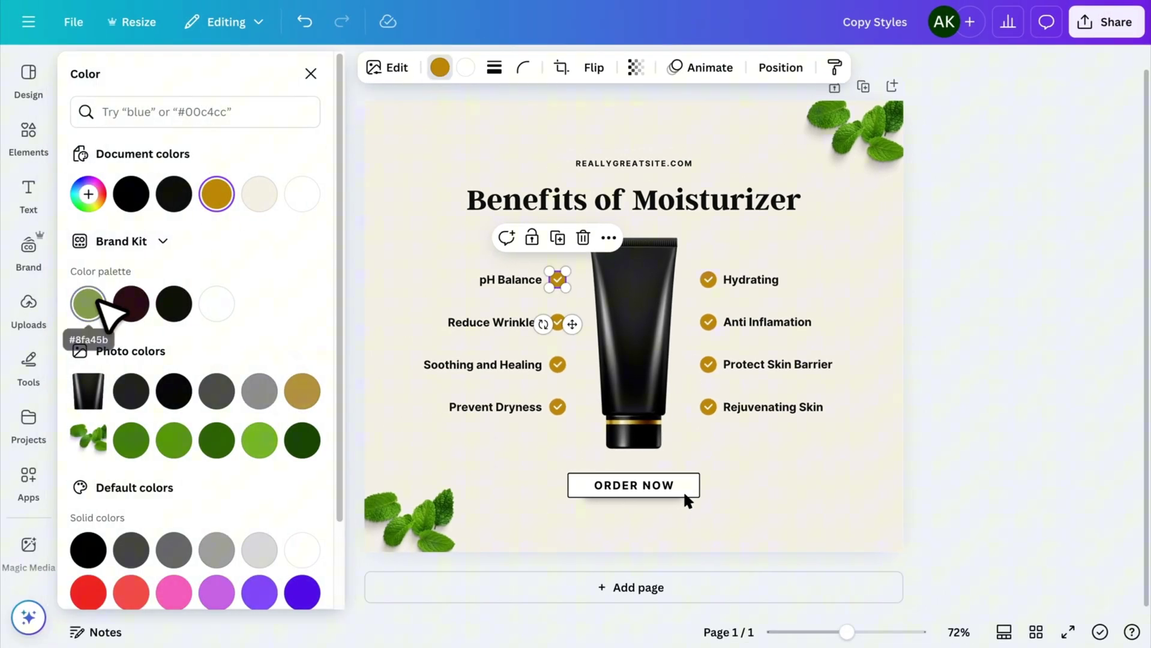
left_click(89, 300)
key("Escape")
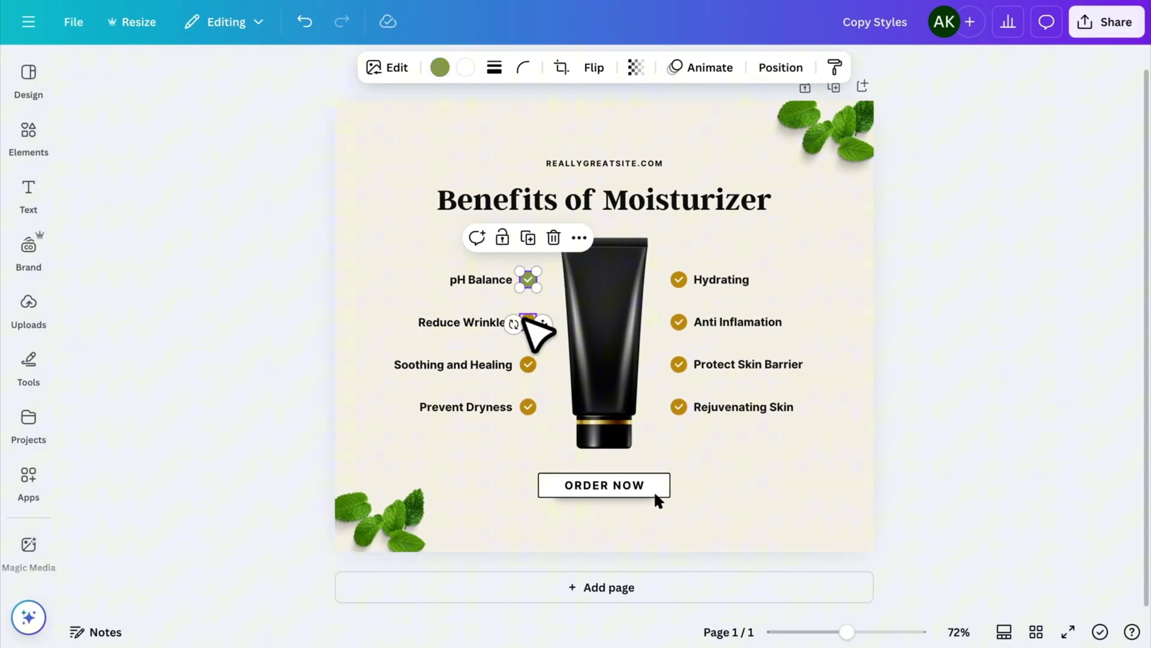
Copy the green check icon's style onto the check icon beside Reduce Wrinkles.
left_click(834, 68)
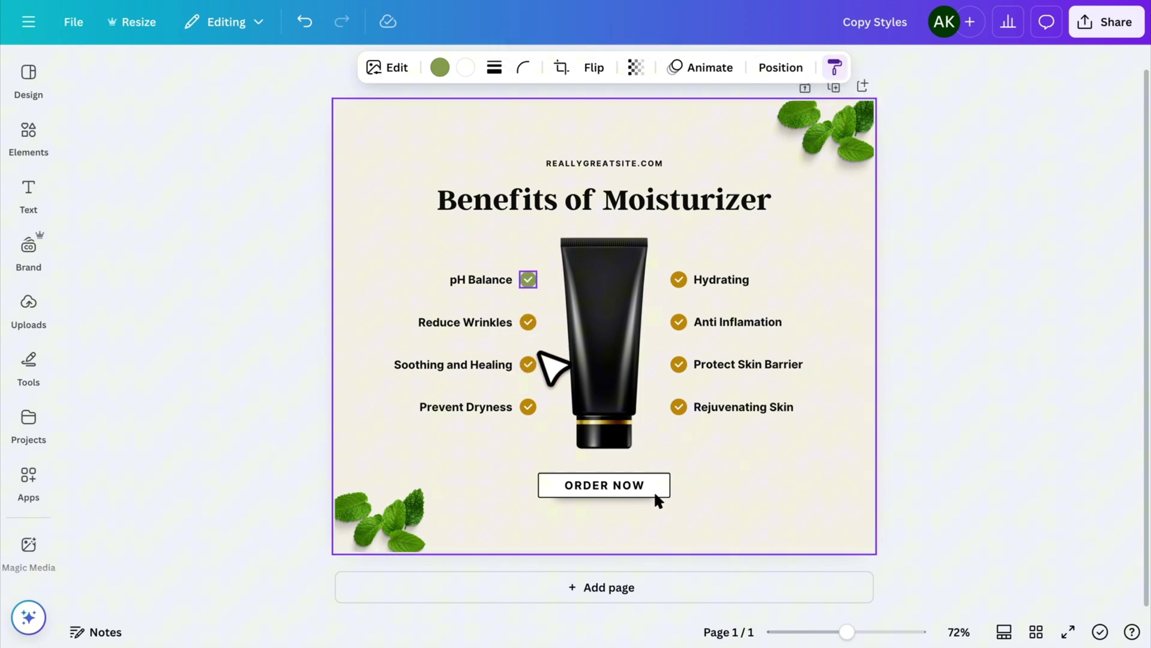
left_click(528, 322)
left_click(393, 346)
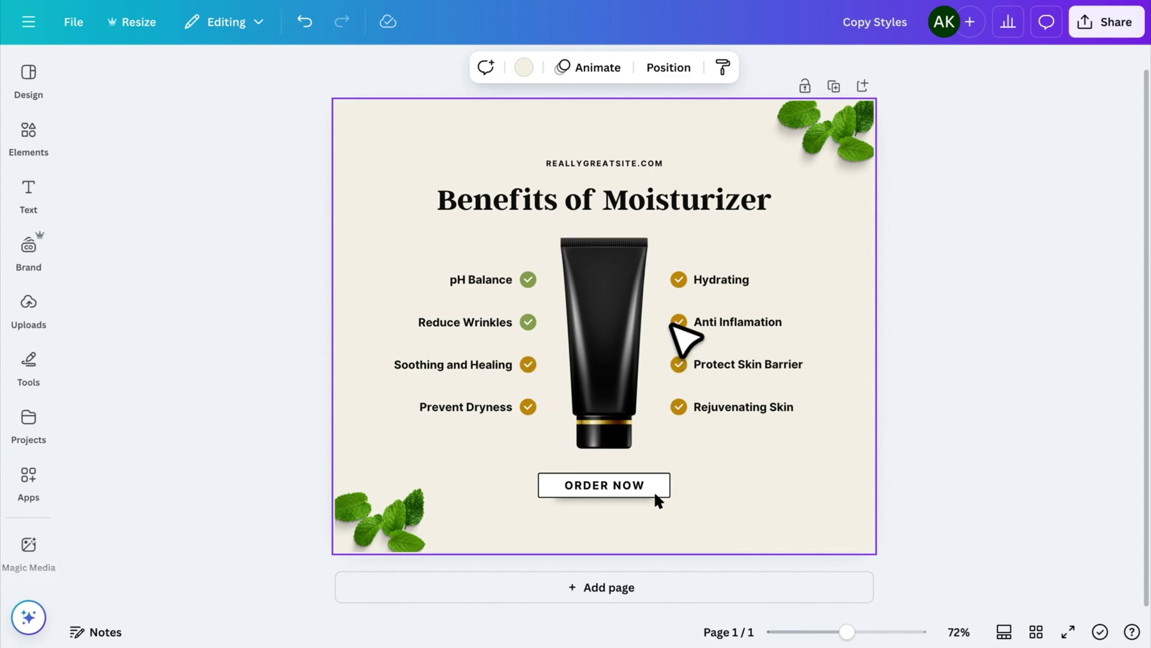
Copy the green check icon's style onto all the check icons in both benefit columns at once.
left_click(528, 279)
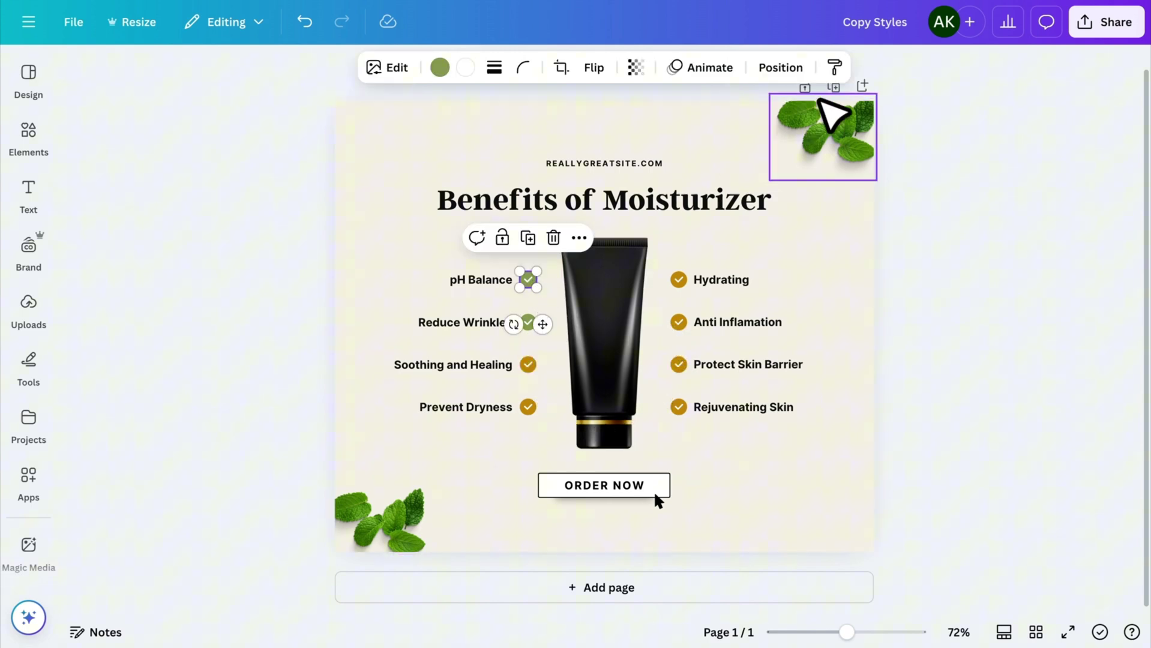
left_click(834, 67)
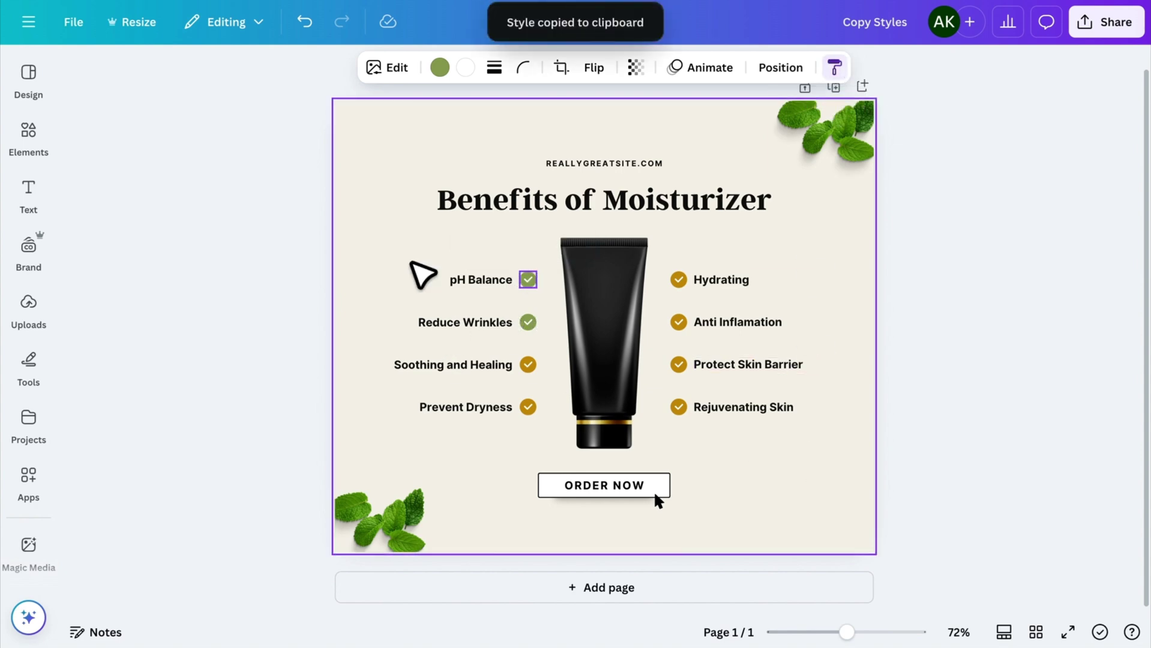
left_click_drag(803, 455, 410, 261)
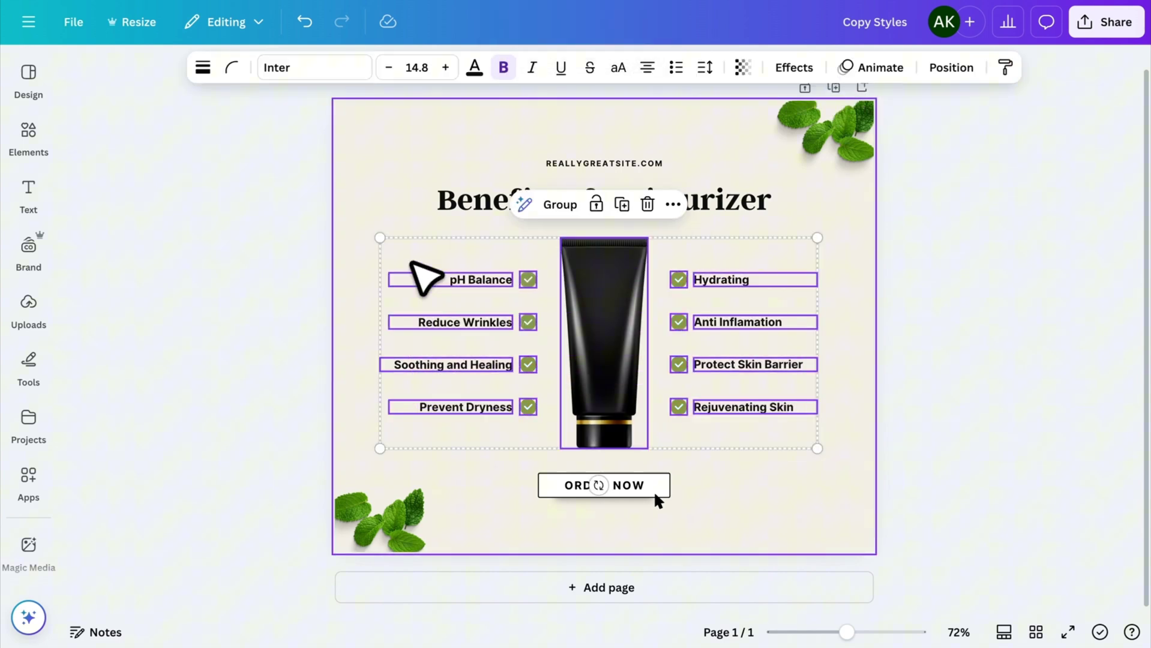
left_click(367, 311)
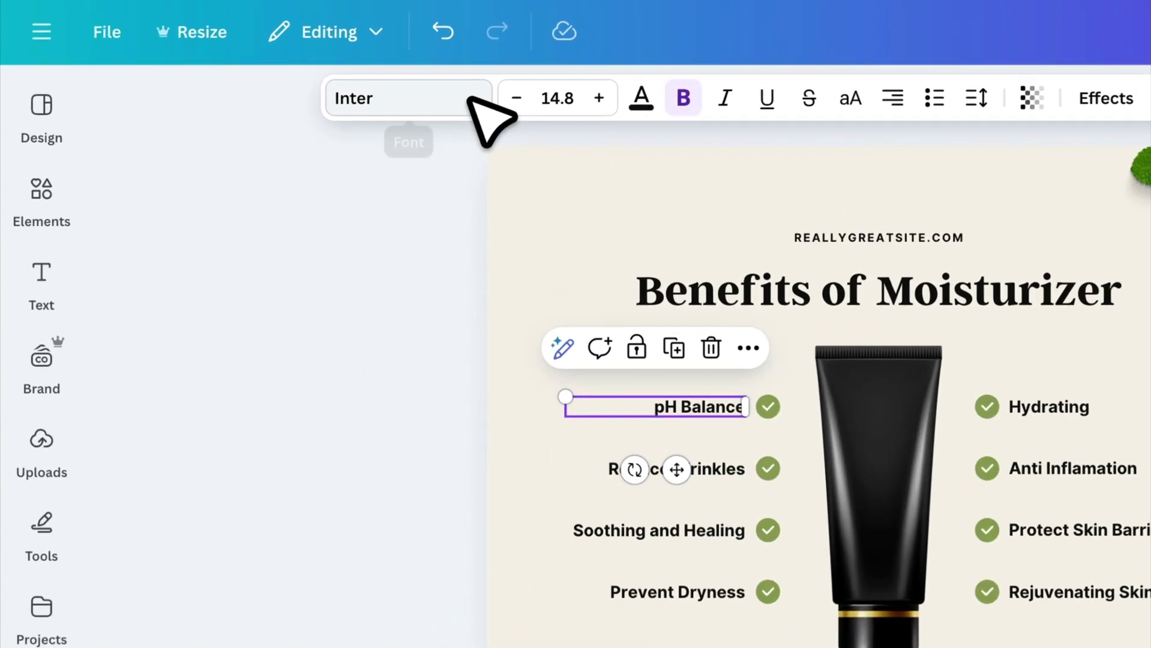
Set the pH Balance text to Roboto Mono and copy its style to the three benefit labels below it.
left_click(280, 67)
left_click(207, 467)
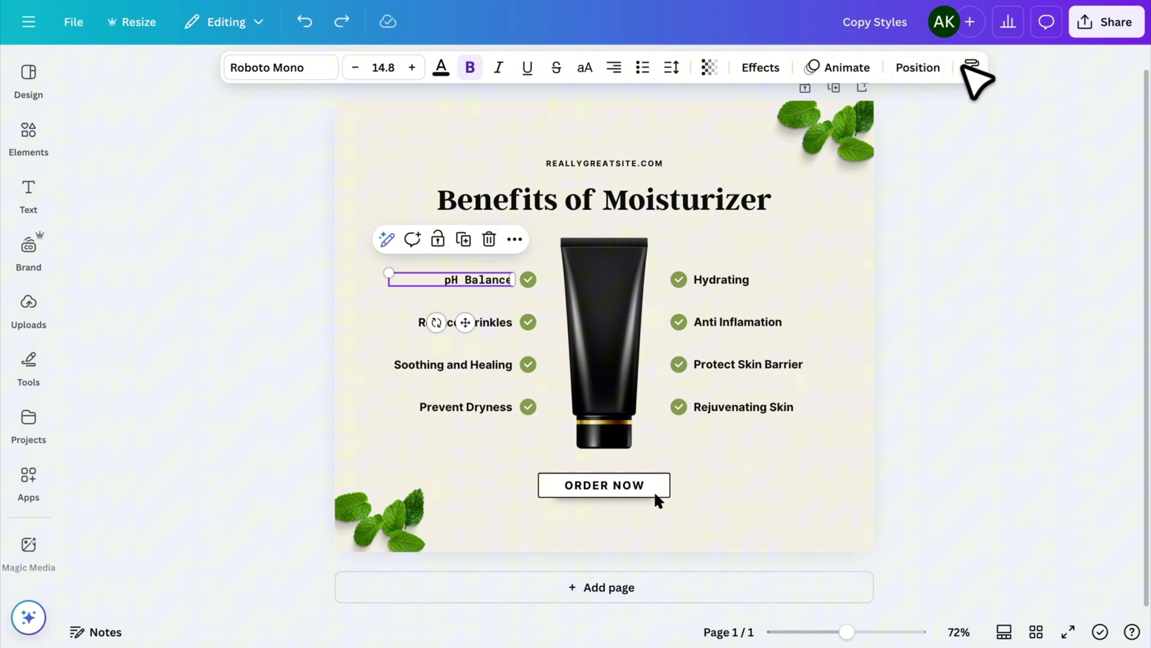
left_click(970, 68)
left_click(489, 327)
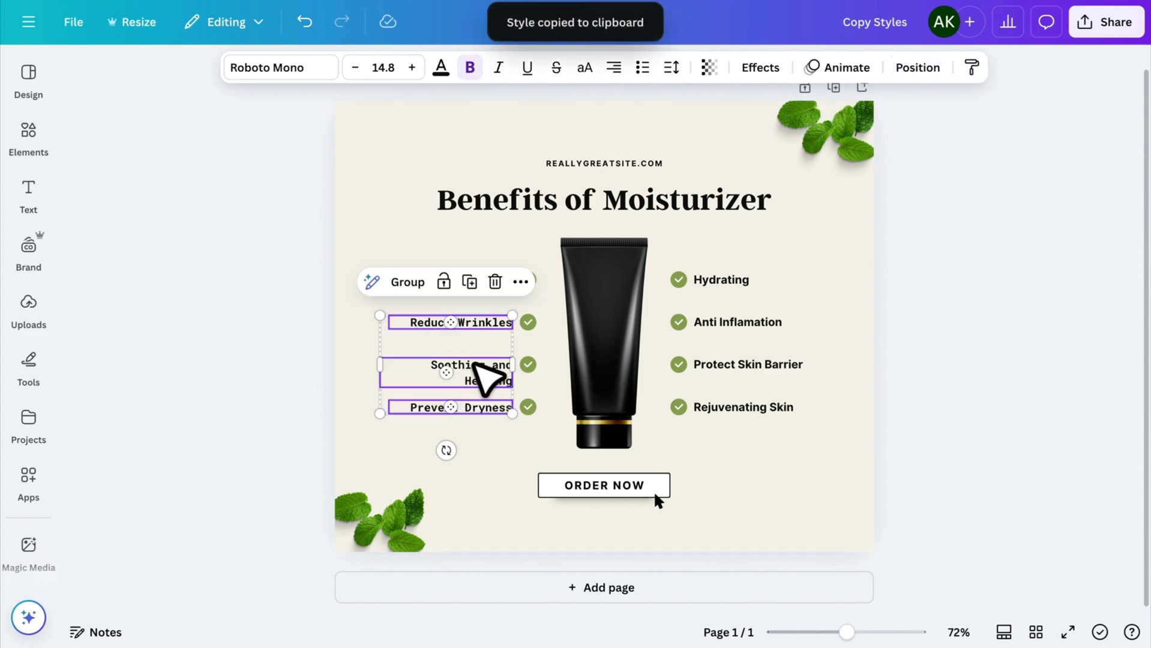
left_click(470, 477)
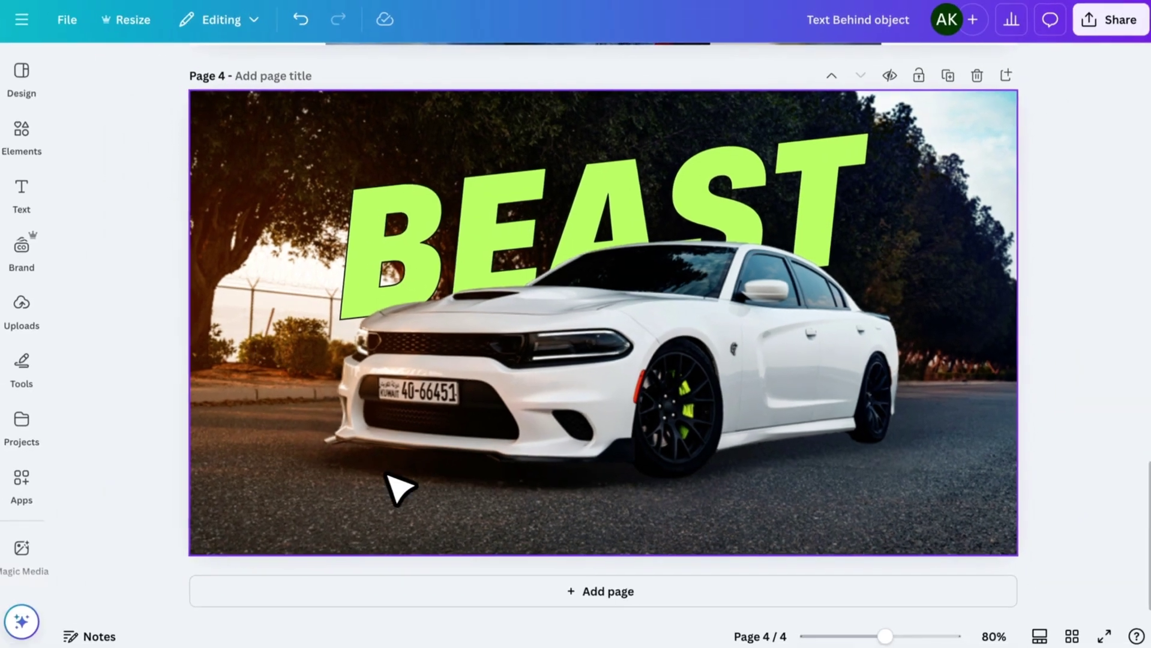
Add page 5 and place the white car photo on it, enlarged and positioned to fill the page.
left_click(719, 588)
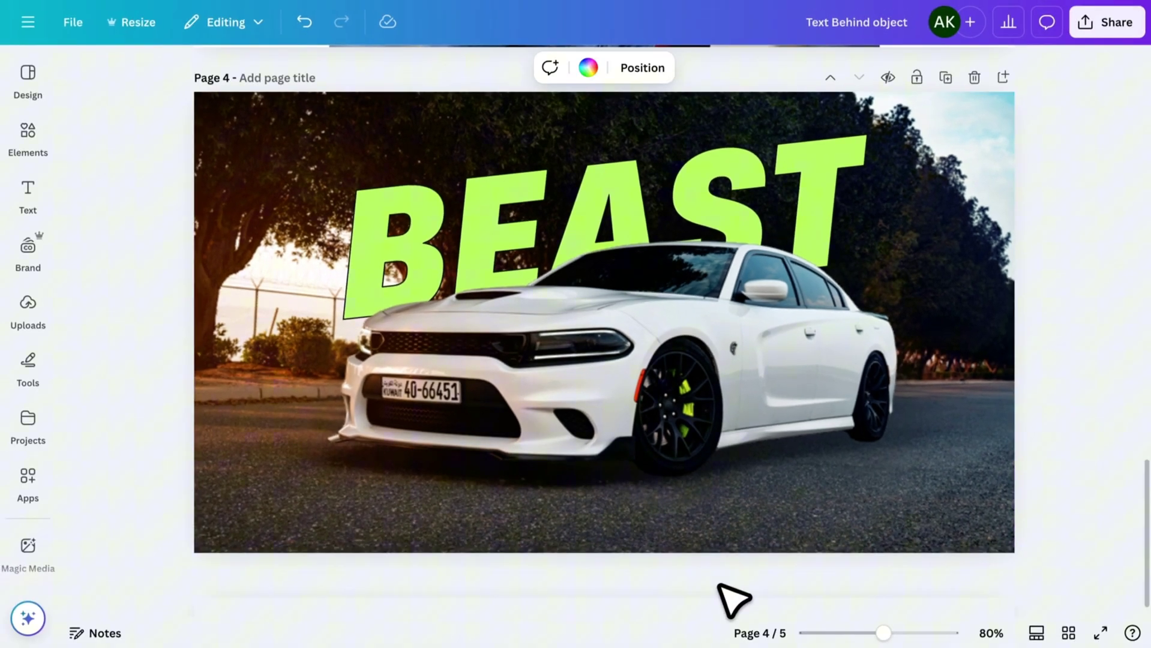
left_click(27, 141)
left_click(120, 217)
left_click_drag(417, 202, 166, 85)
left_click_drag(792, 442, 1014, 585)
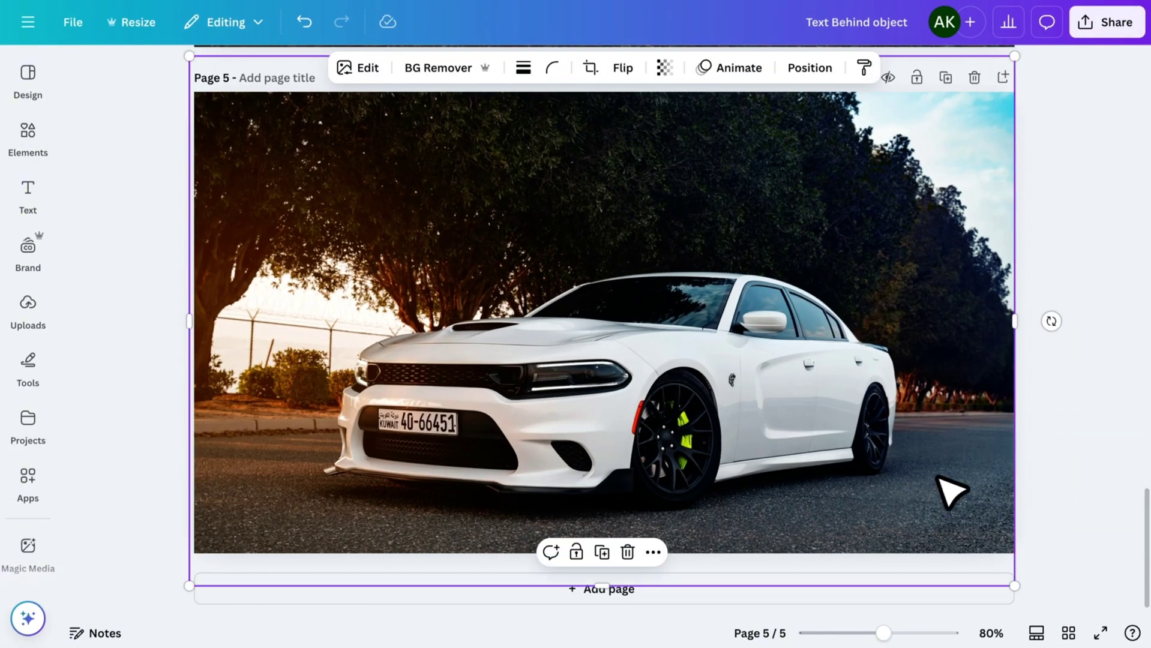
left_click_drag(725, 537, 731, 499)
scroll(599, 221, "up", 3)
scroll(600, 222, "down", 3)
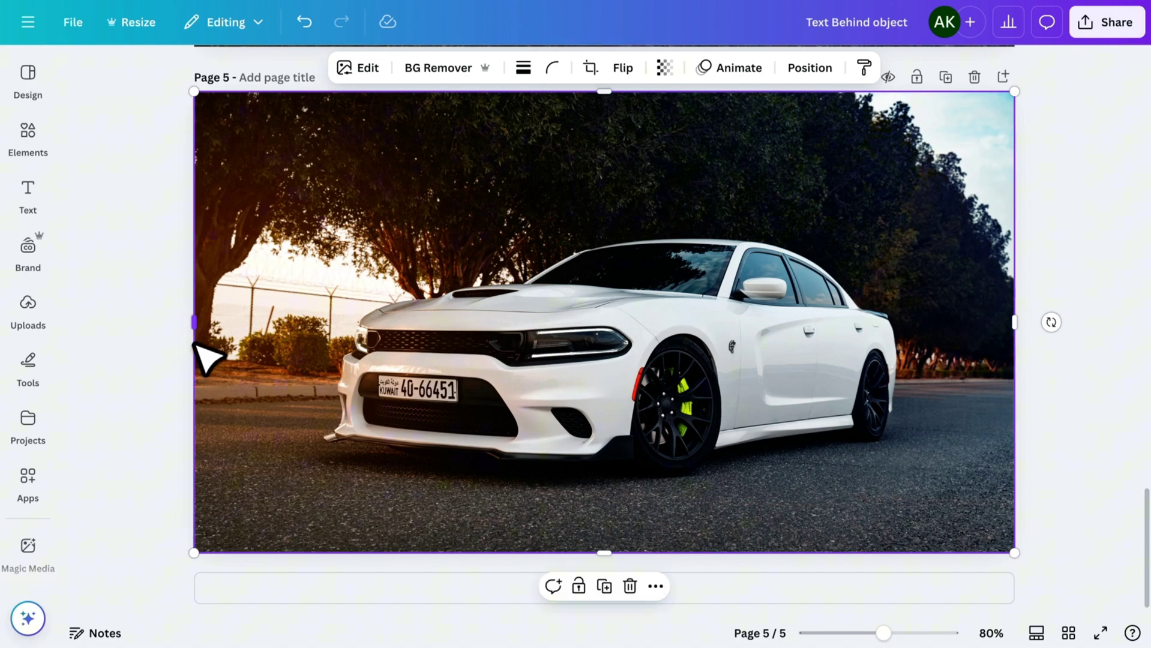
Copy the BEAST text from page 4 onto the car photo on page 5.
scroll(198, 348, "up", 8)
left_click(367, 113)
left_click(367, 113)
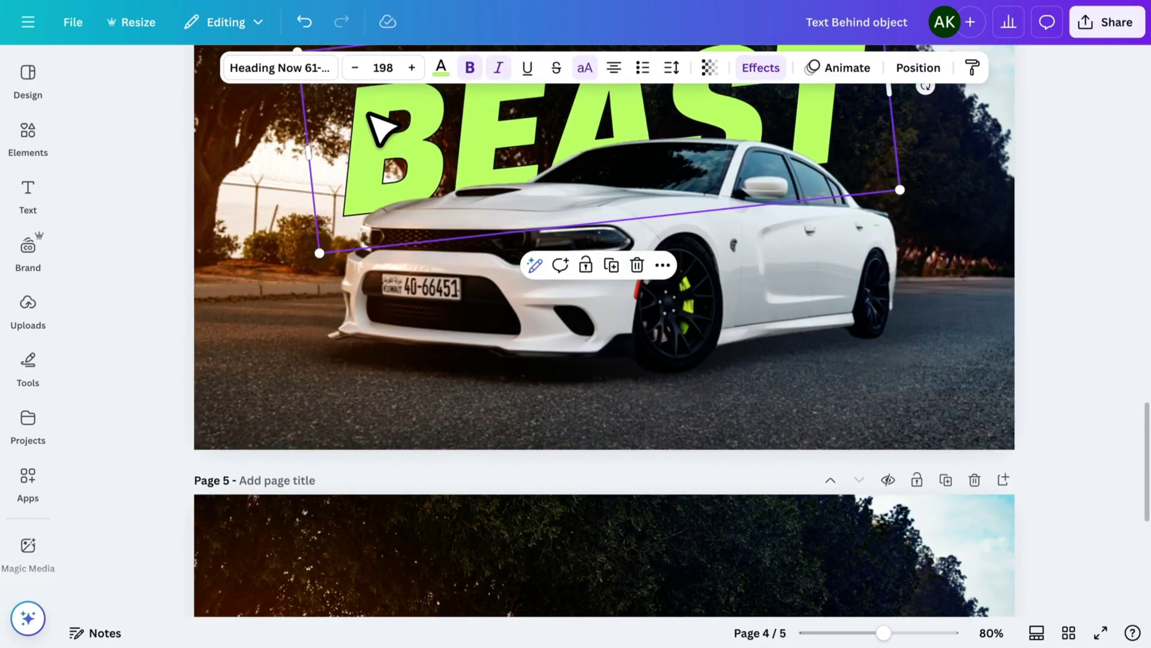
scroll(363, 264, "down", 7)
key("ctrl+v")
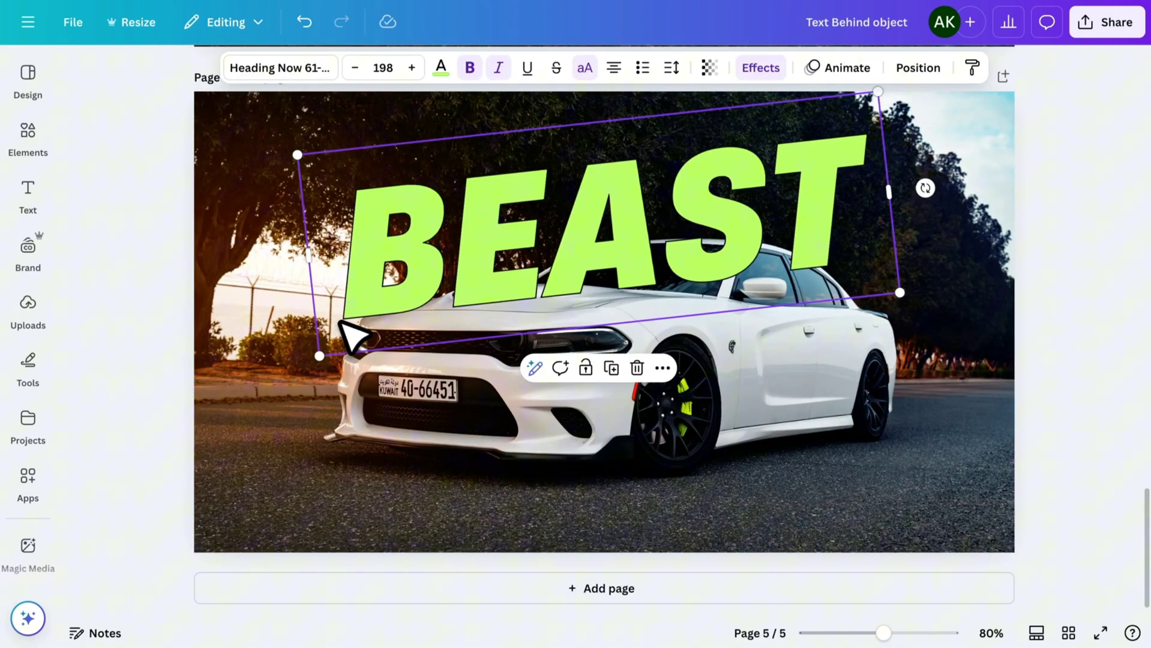
Separate the car from the page 5 photo with Magic Grab so that it sits in front of the BEAST text.
left_click(490, 412)
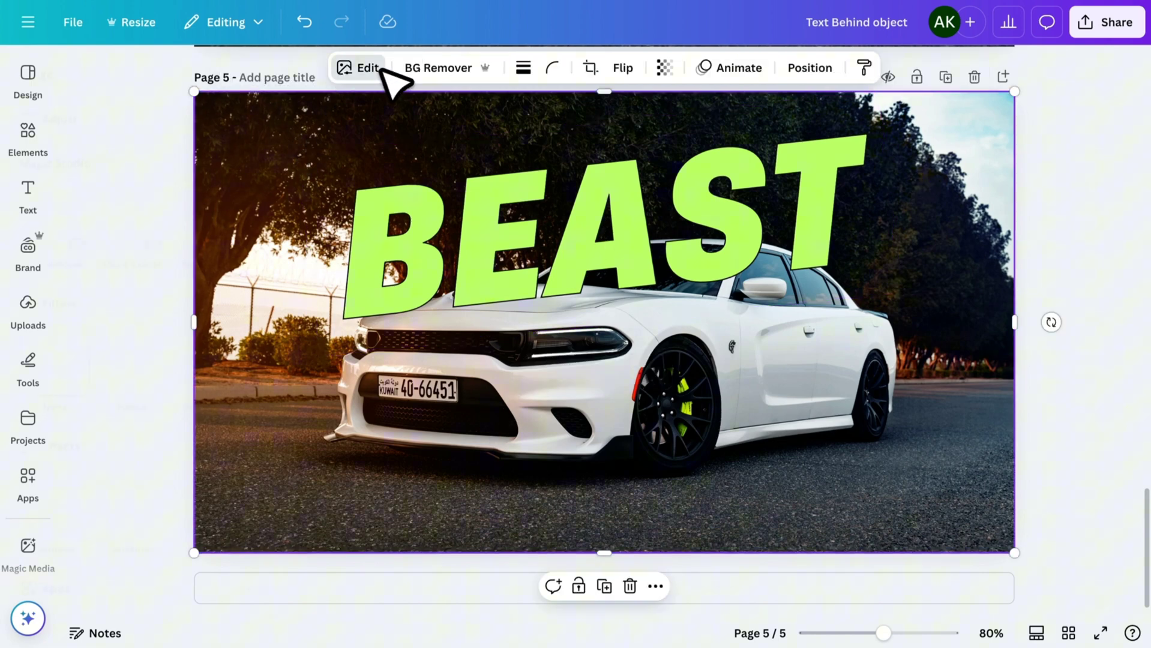
left_click(362, 68)
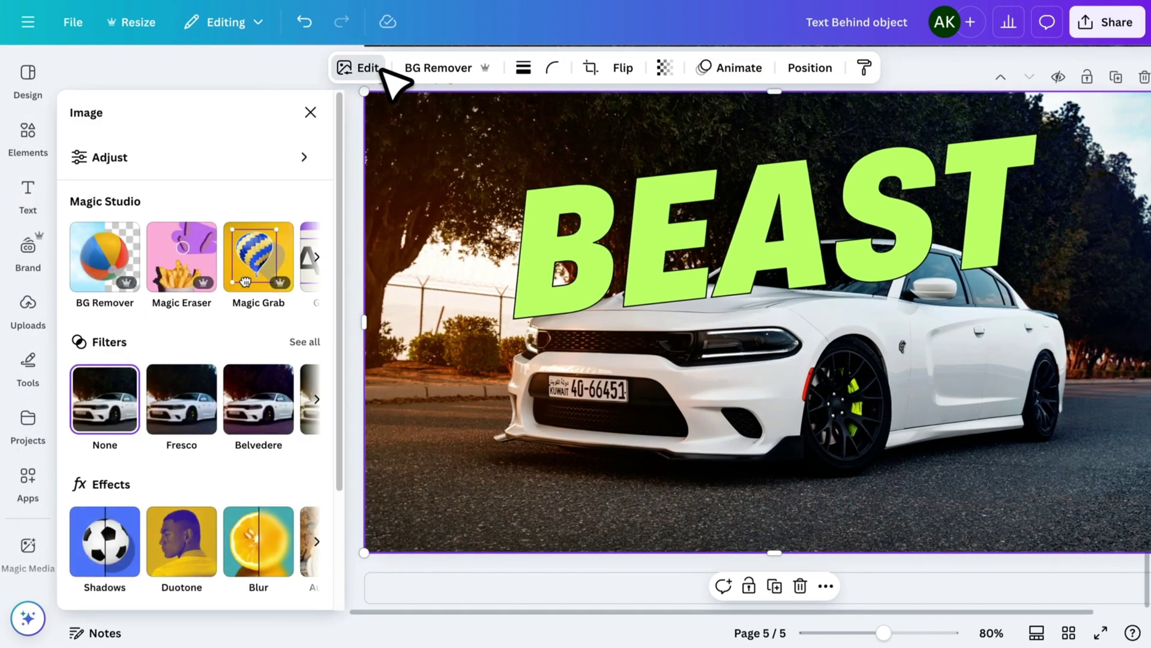
left_click(267, 259)
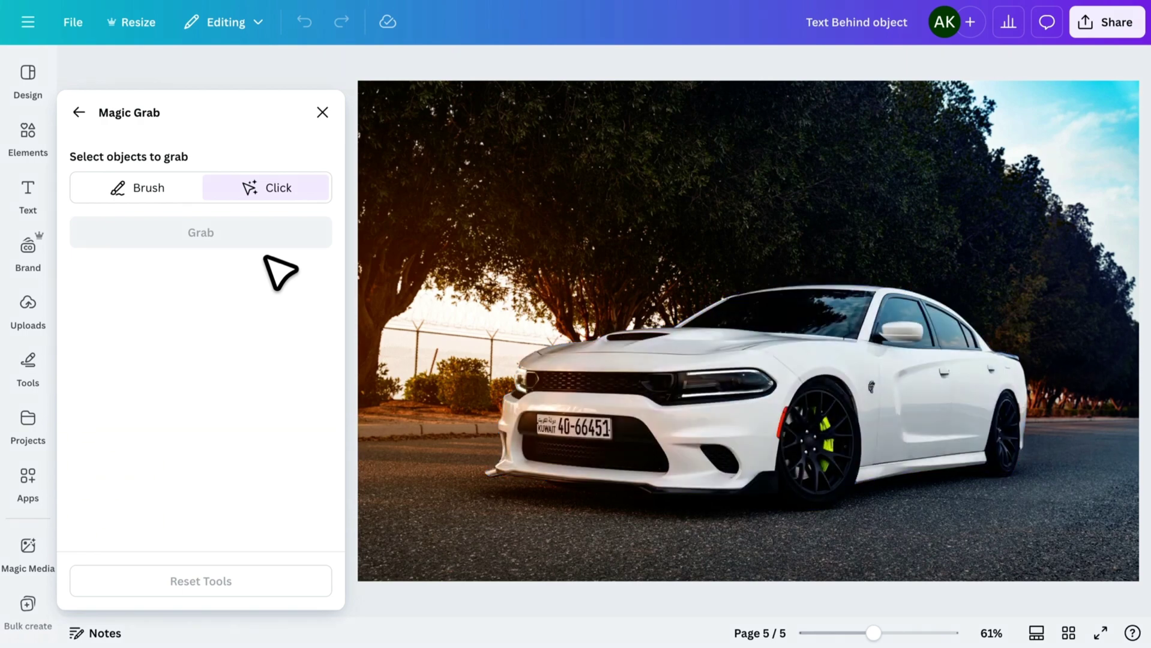
left_click(637, 393)
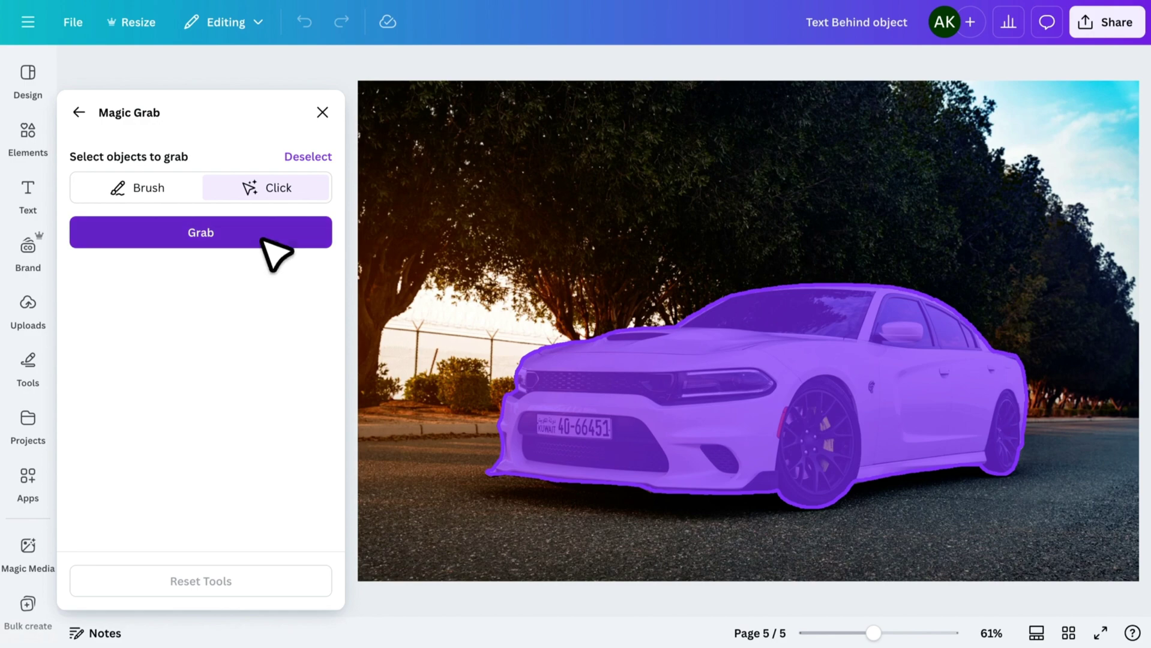
left_click(264, 243)
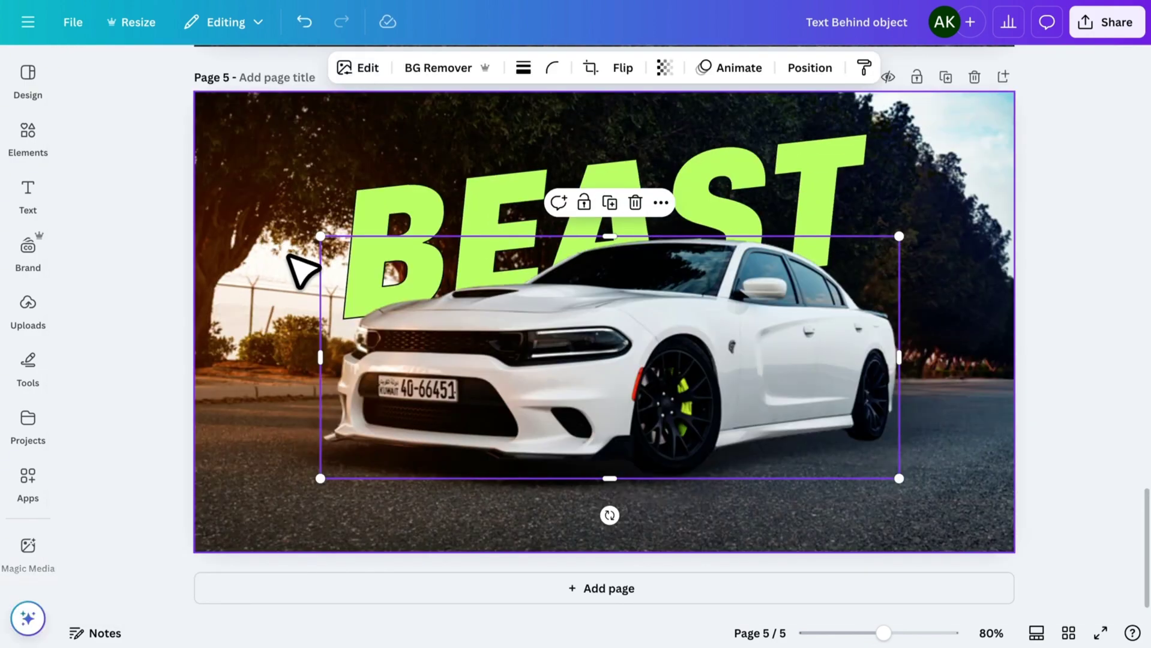
Move the BEAST text slightly upward behind the car on page 5.
left_click(711, 188)
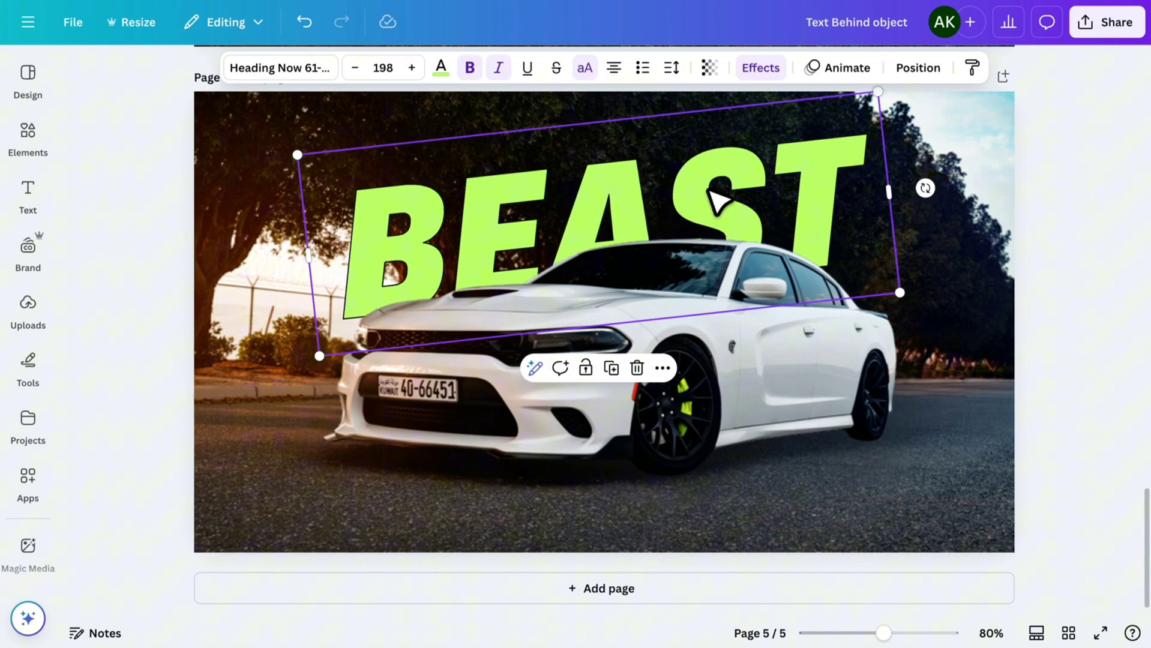
mouse_move(711, 188)
left_mouse_down()
mouse_move(710, 176)
mouse_move(719, 186)
mouse_move(704, 184)
left_mouse_up()
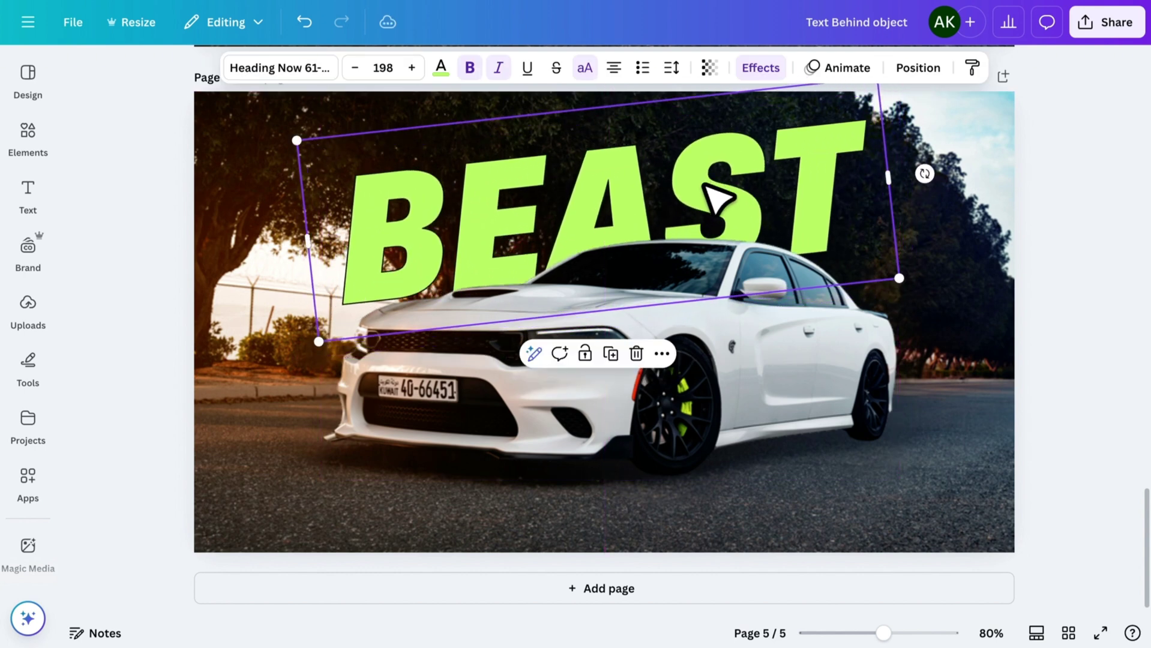
left_click(1059, 368)
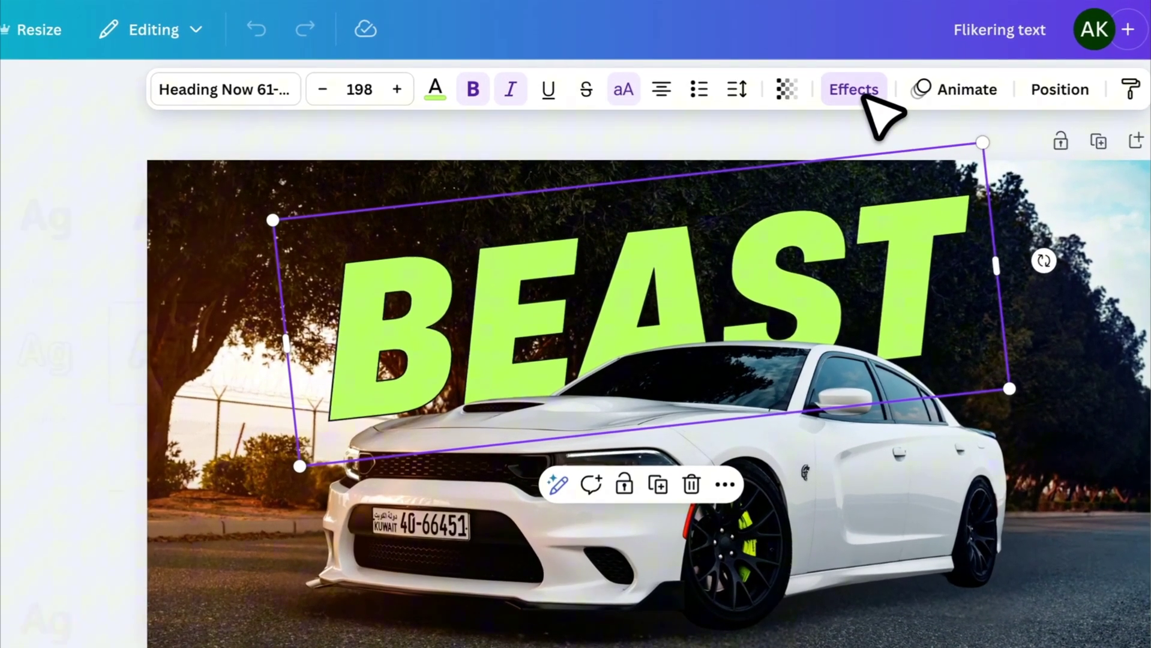
Apply the Neon text effect to the BEAST text in the Flikering text design.
left_click(760, 68)
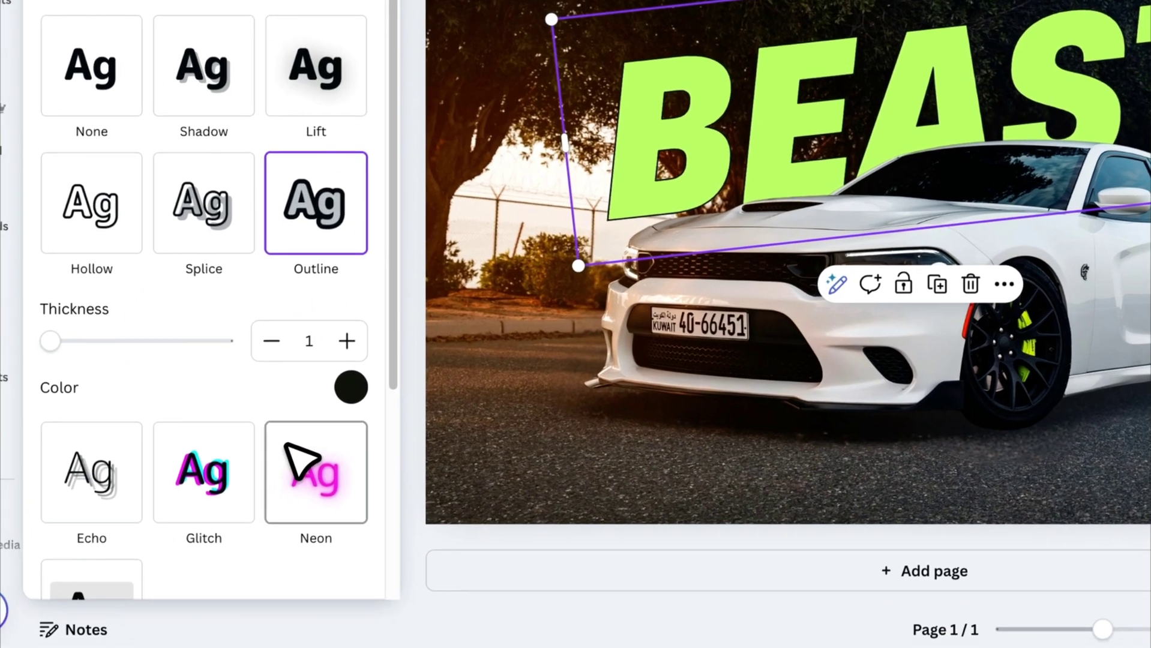
left_click(264, 536)
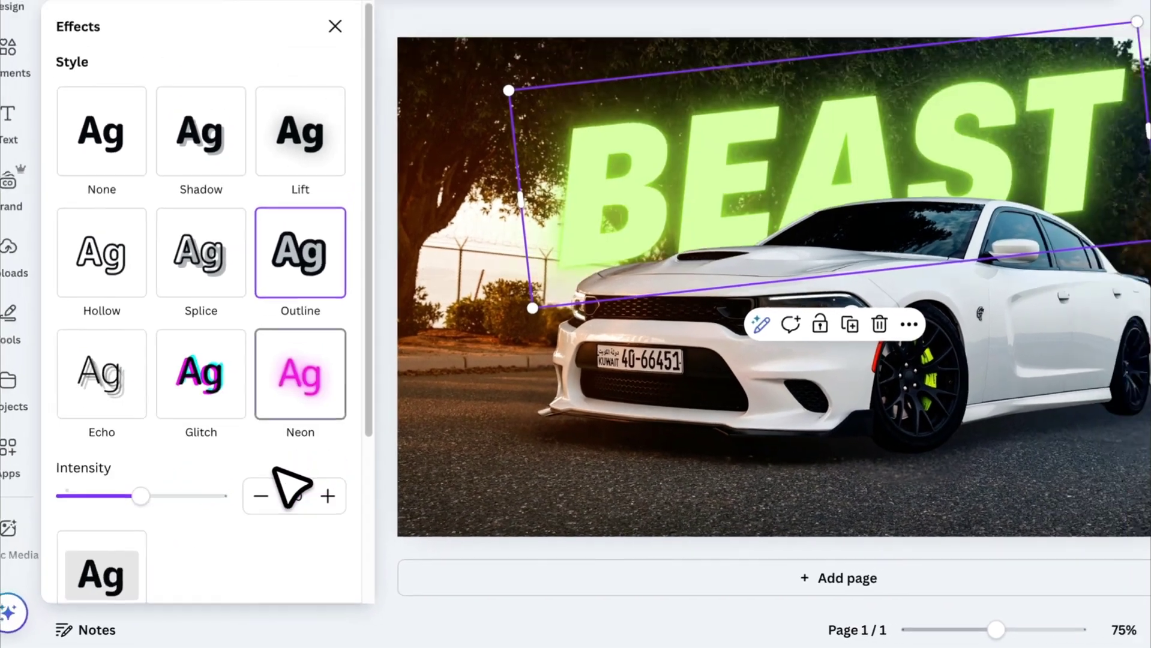
left_click(409, 383)
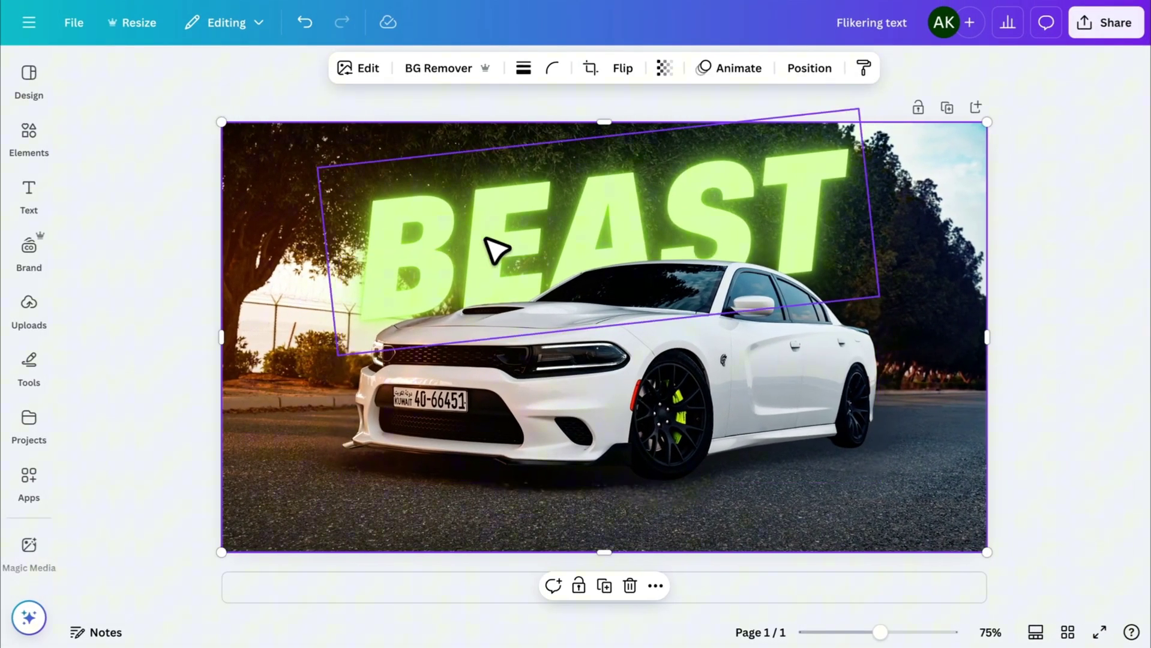
Duplicate the neon BEAST text and place the copy below the original, over the car.
left_click(485, 239)
key("ctrl+d")
left_click_drag(486, 239, 486, 474)
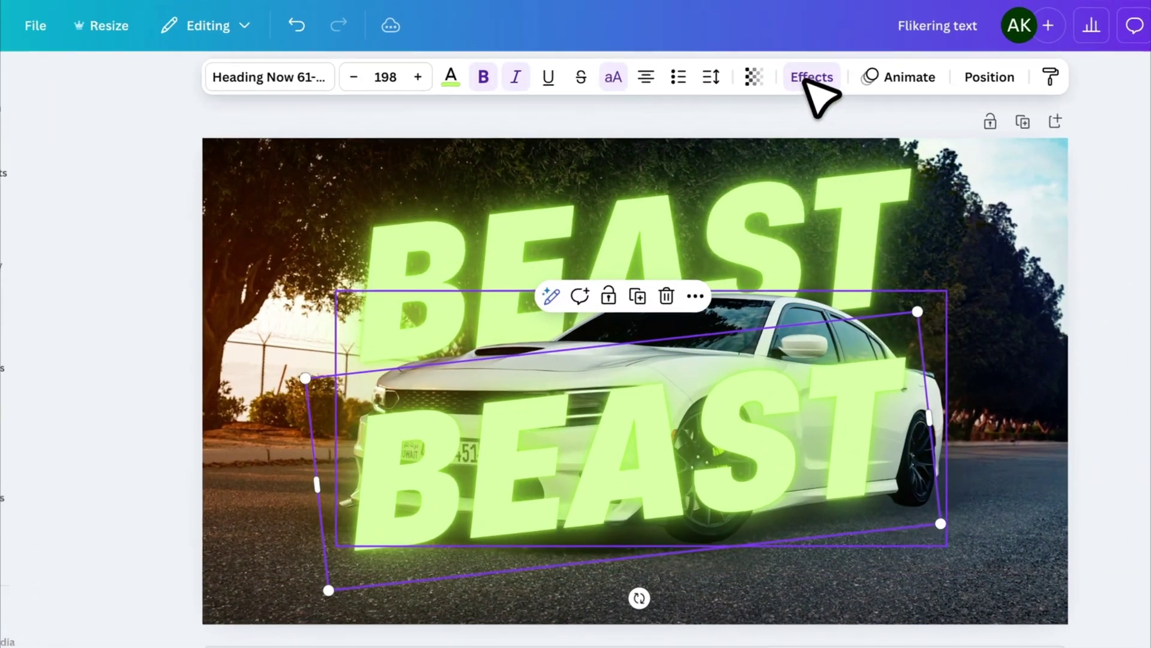
Give the duplicated BEAST text the Hollow effect with a thickness of 15.
left_click(760, 68)
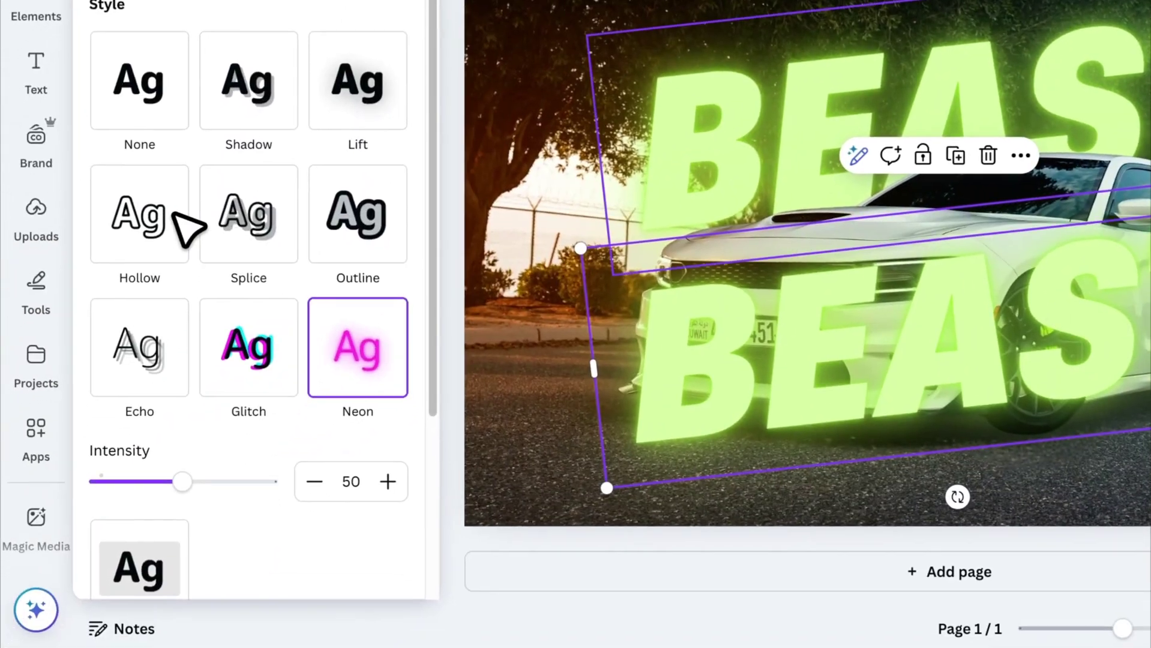
left_click(72, 338)
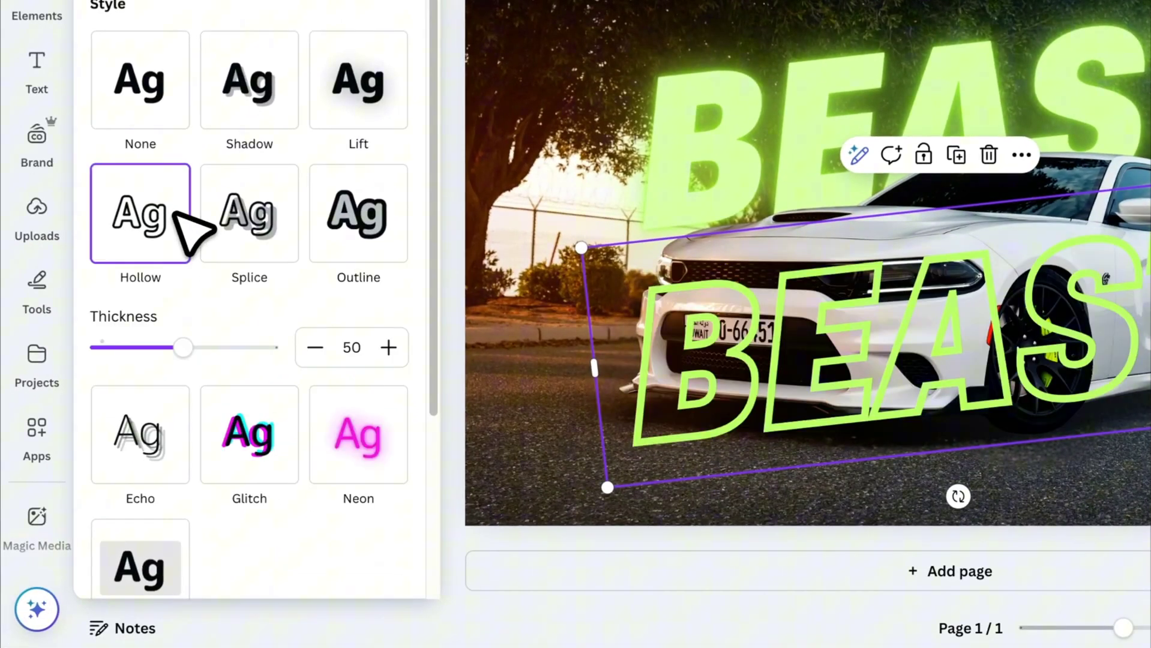
left_click_drag(174, 349, 124, 353)
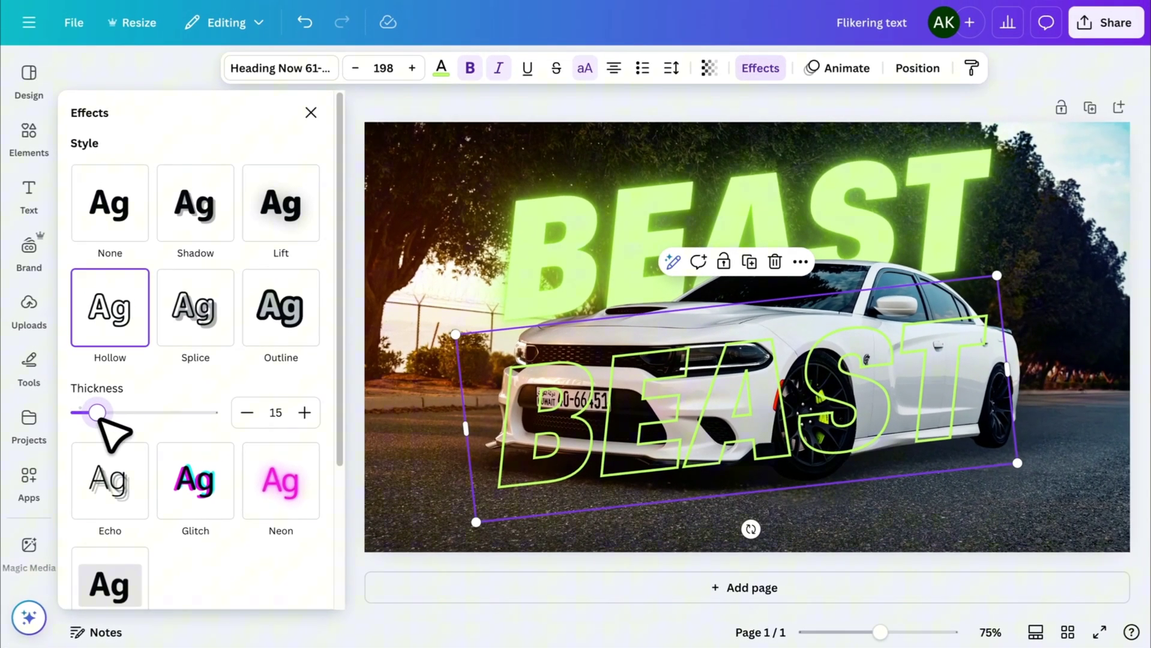
Animate the upper neon BEAST text with the Neon animation, using the Character writing style and slightly reduced intensity.
left_click(611, 228)
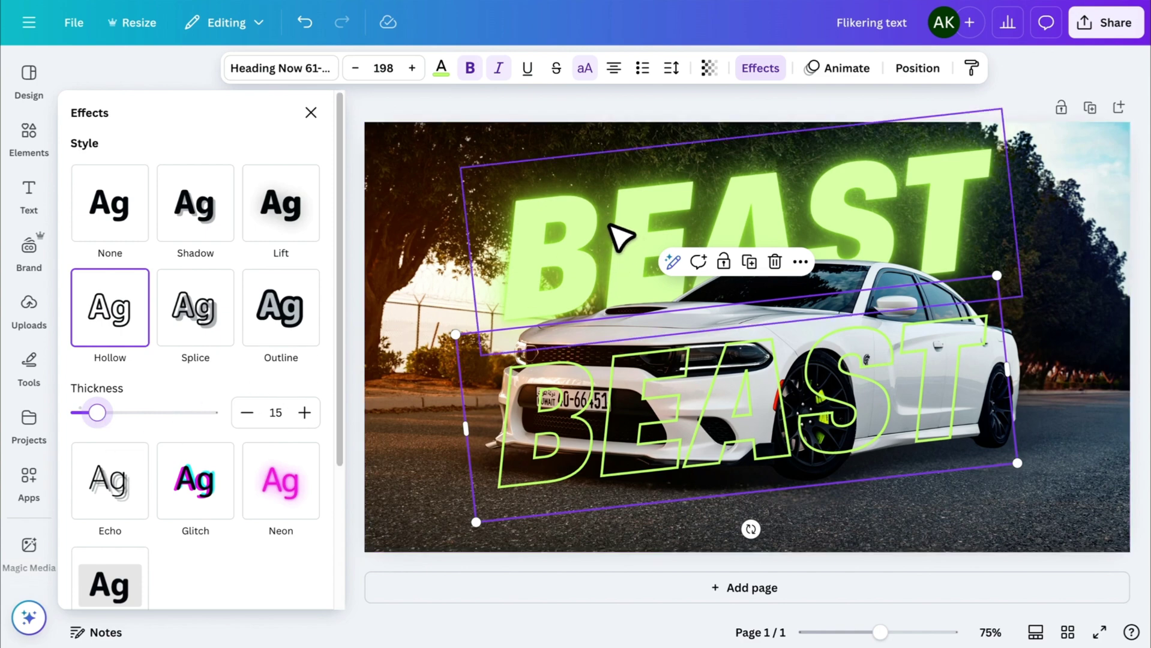
left_click(840, 69)
scroll(257, 426, "down", 10)
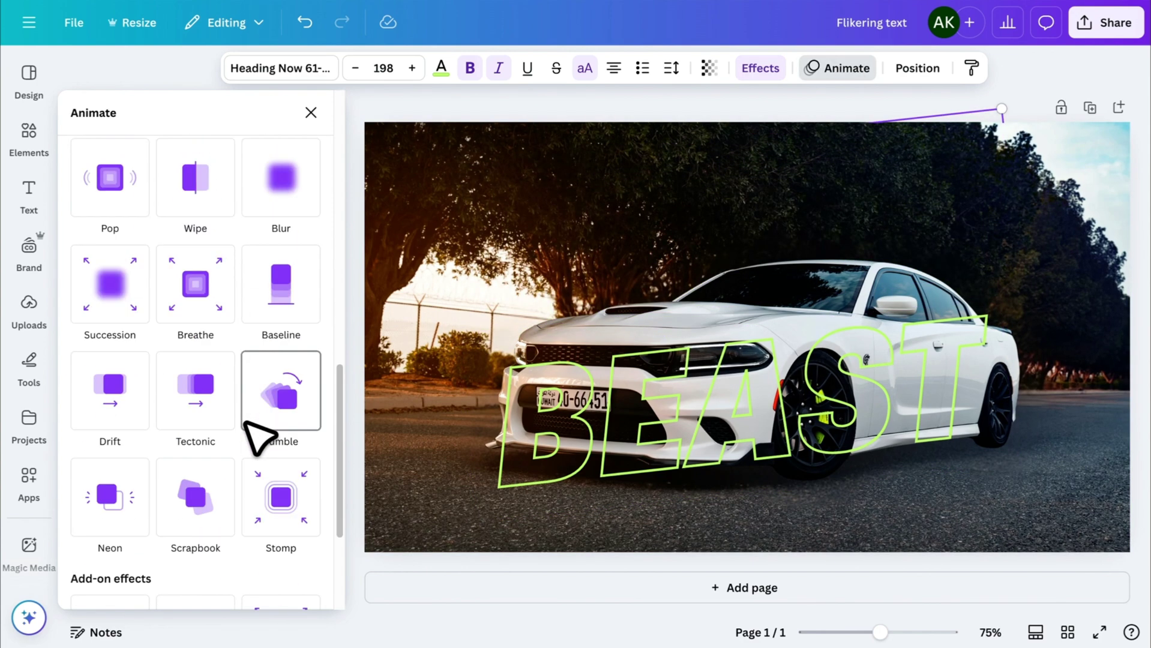
left_click(118, 340)
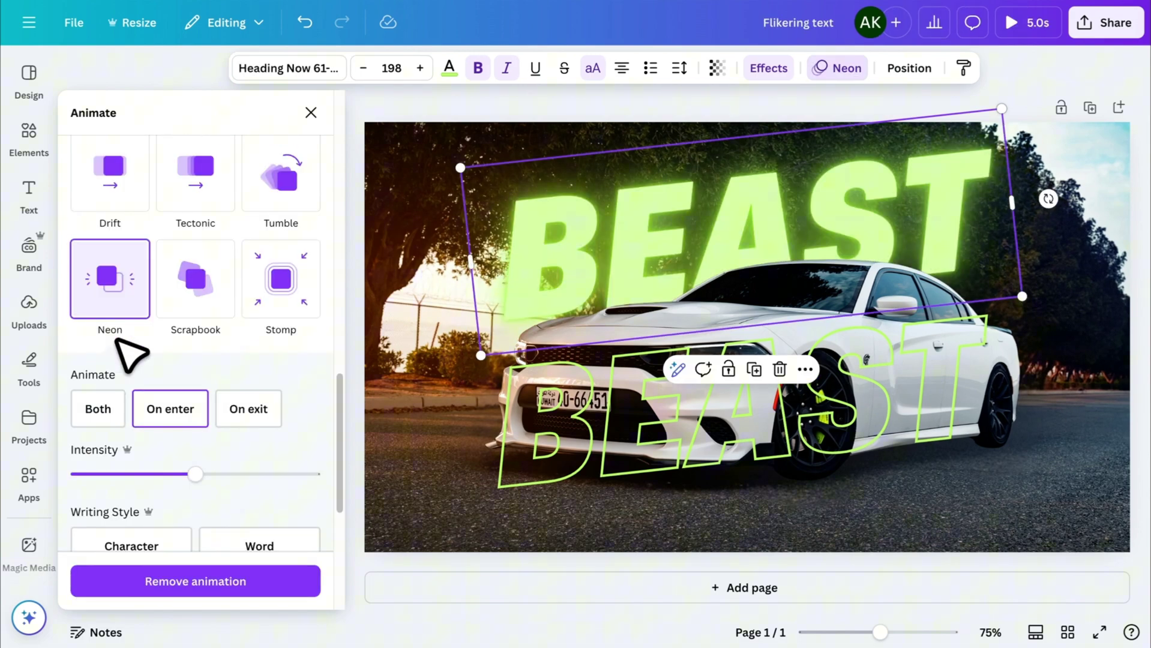
left_click(131, 385)
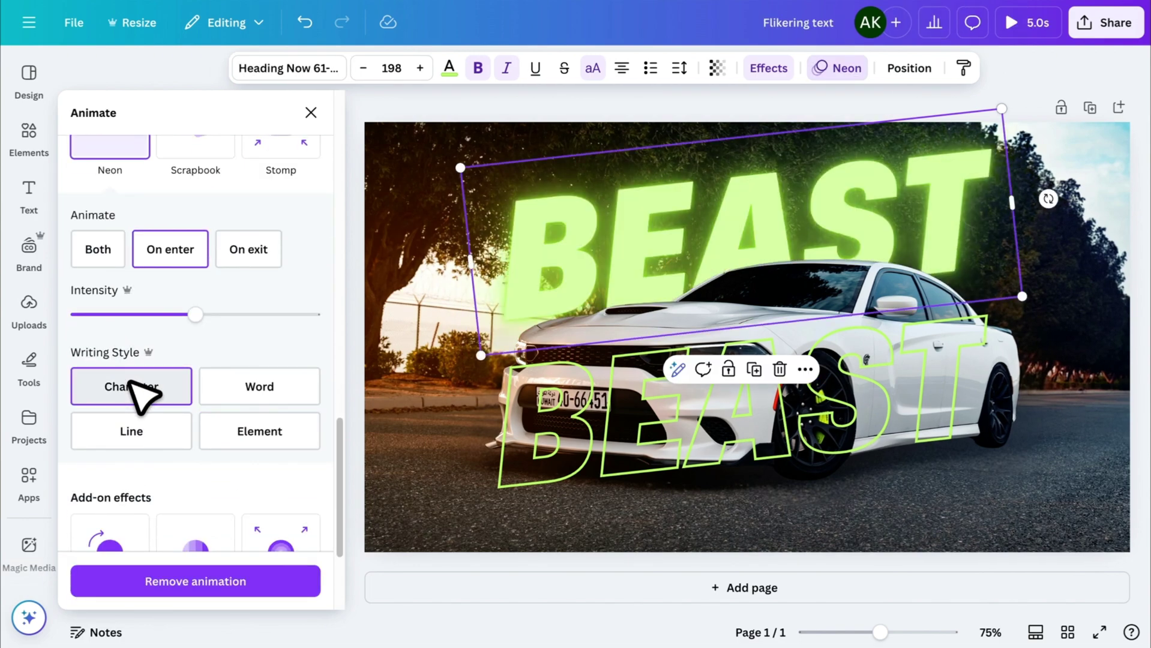
left_click_drag(195, 314, 179, 314)
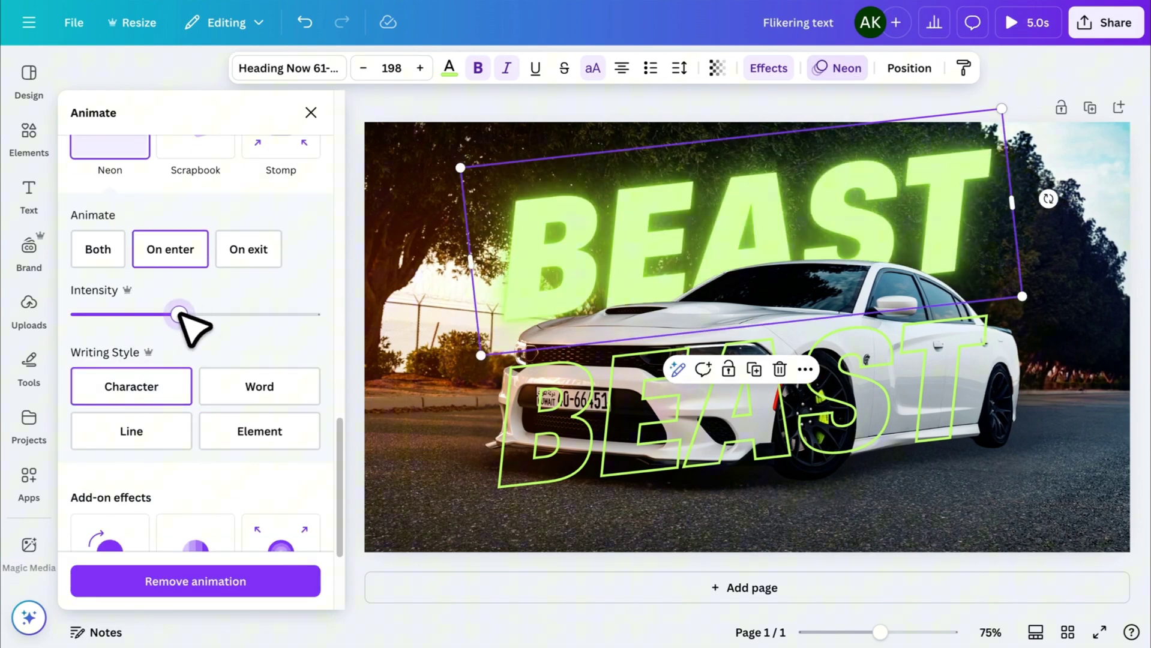
Align the hollow BEAST copy over the neon BEAST text and behind the car, and preview the animated design.
left_click_drag(627, 420, 624, 251)
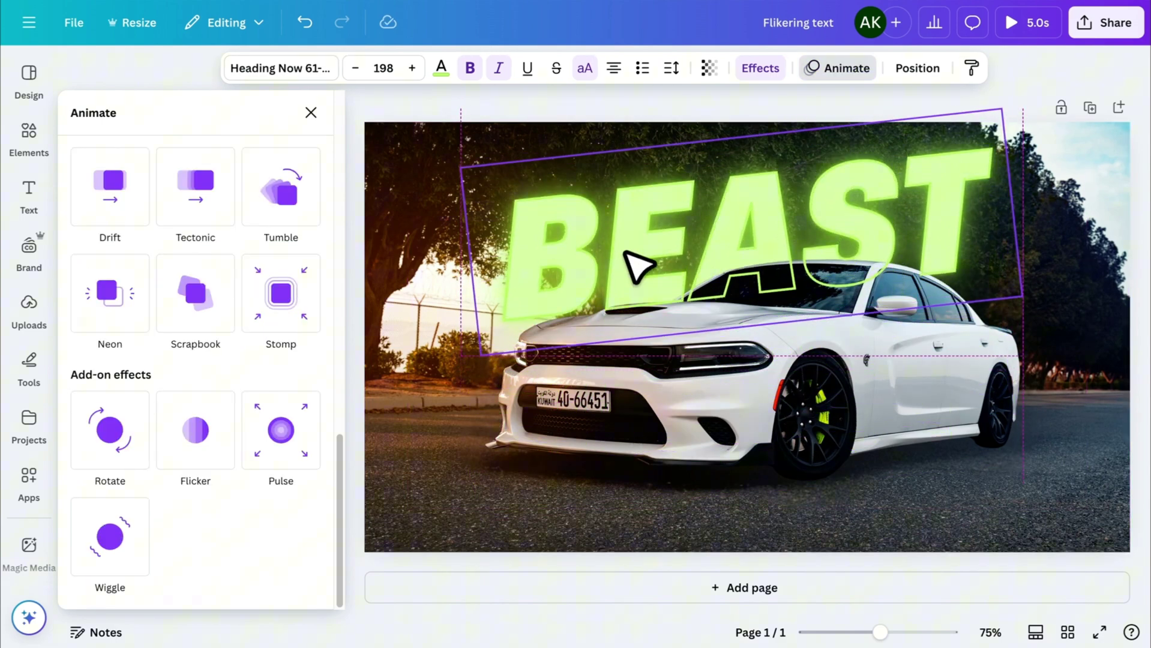
right_click(987, 259)
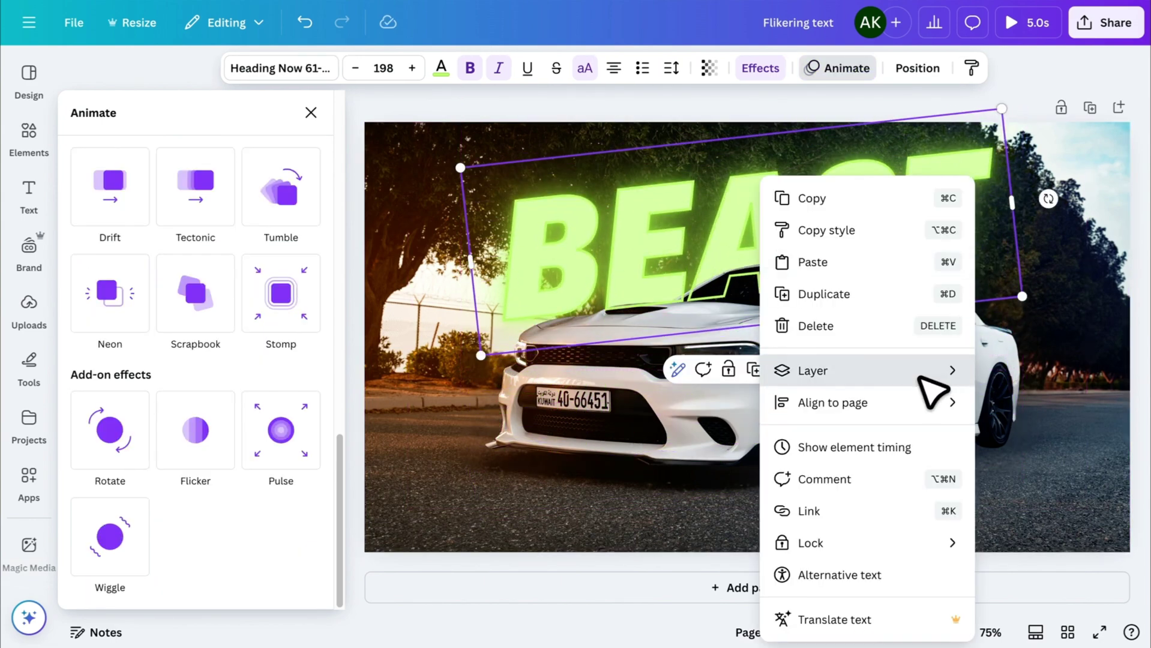
mouse_move(932, 378)
left_click(684, 433)
left_click(310, 112)
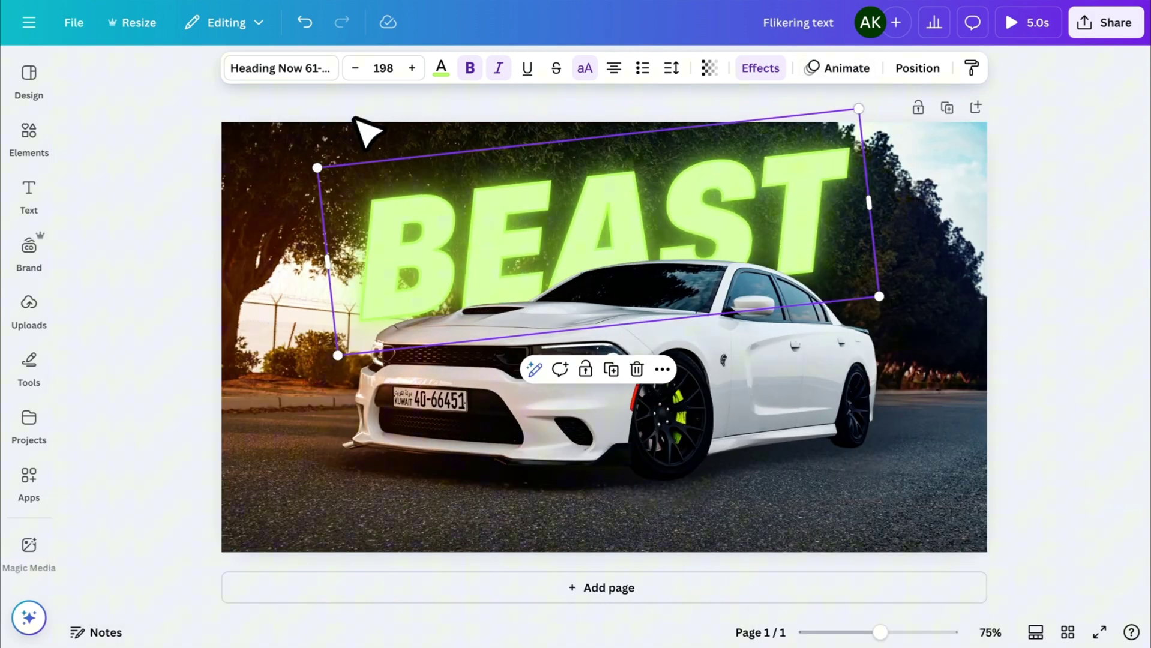
left_click(1026, 23)
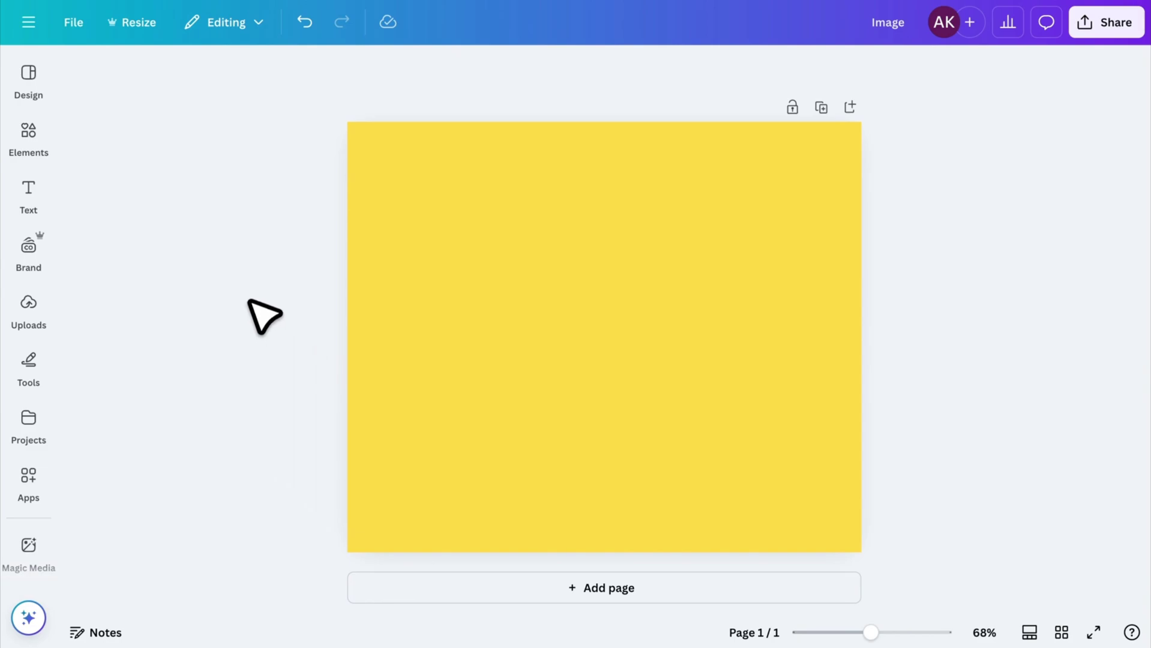
Add the recently used photo of the man in a black cap to the yellow page and remove its background.
left_click(33, 135)
left_click(306, 160)
left_click(401, 329)
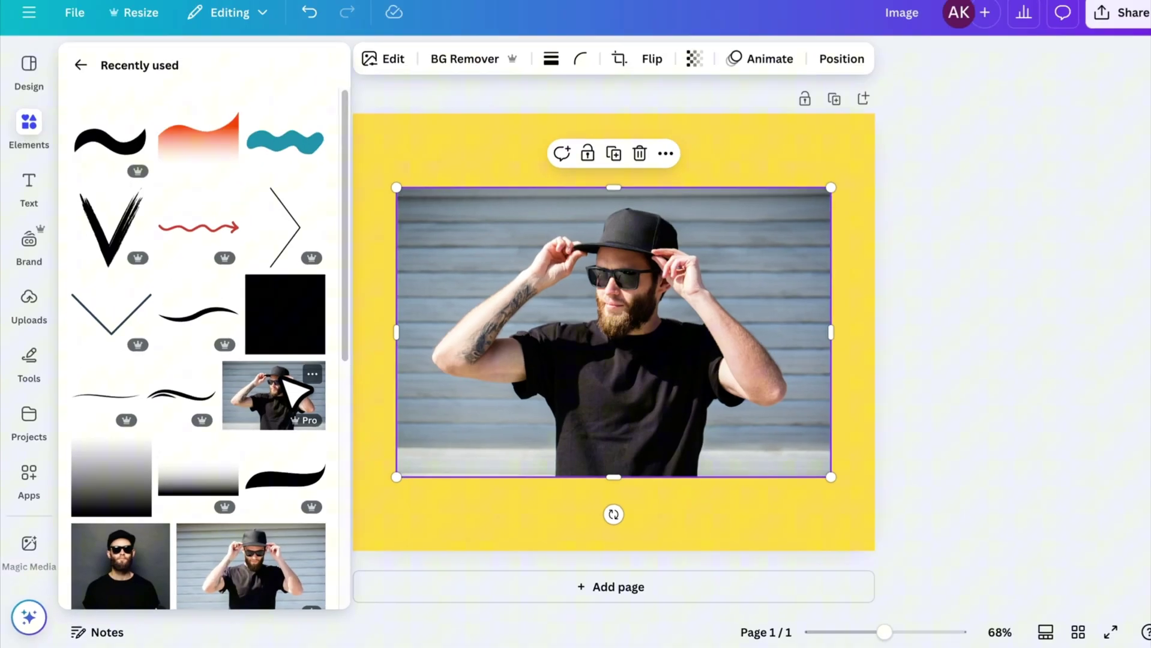
left_click_drag(606, 194, 612, 150)
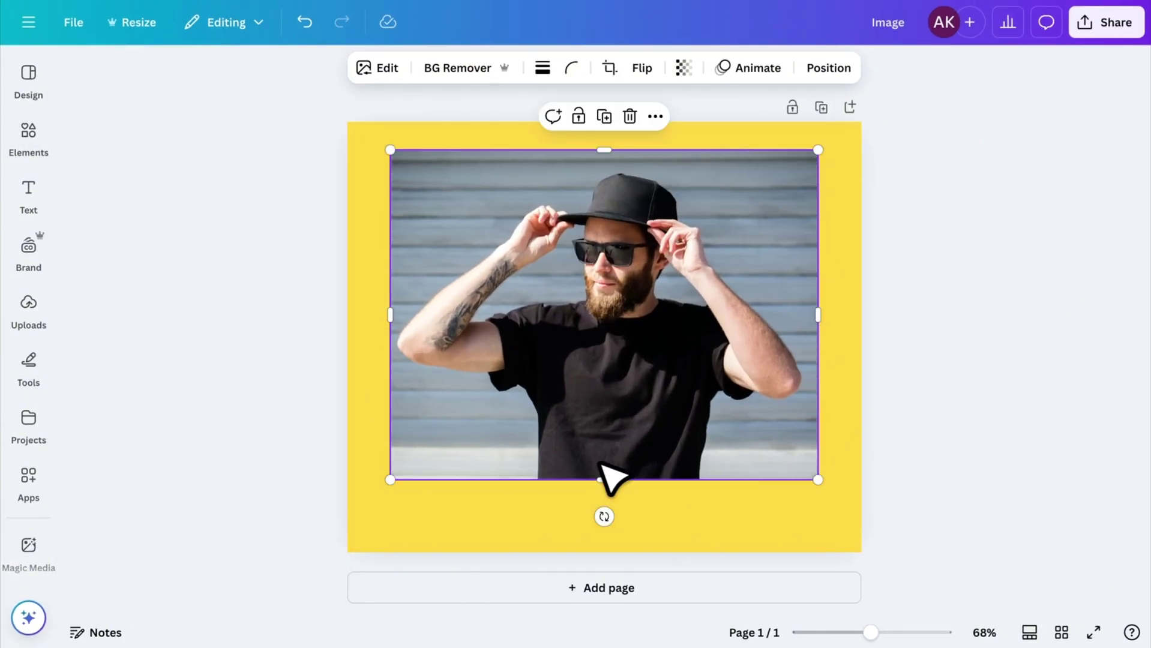
left_click(464, 71)
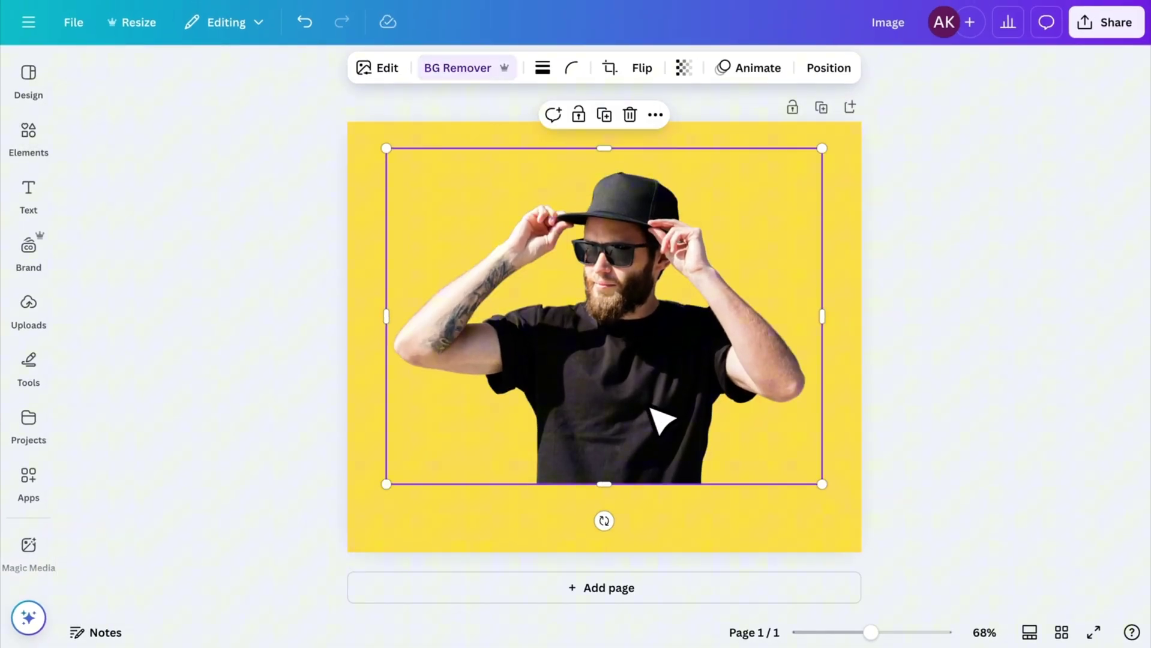
Search the elements for "curve line" and insert the thick, tapered black wavy line from the graphics.
left_click(28, 135)
left_click(75, 70)
left_click(96, 80)
type("curve line")
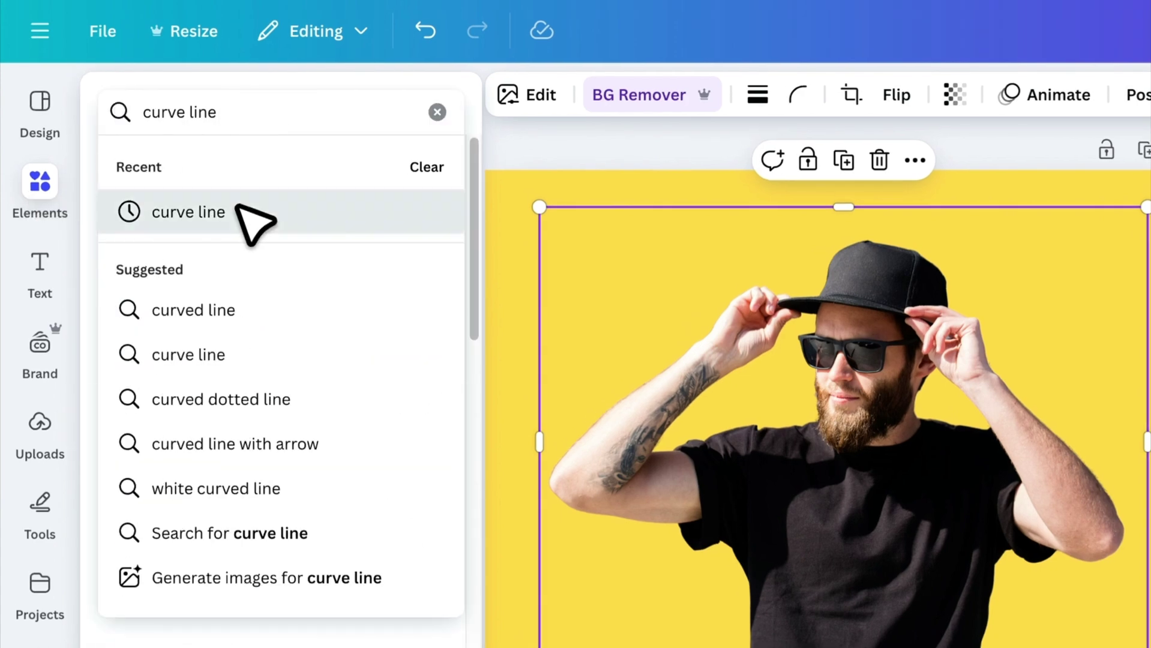
left_click(238, 207)
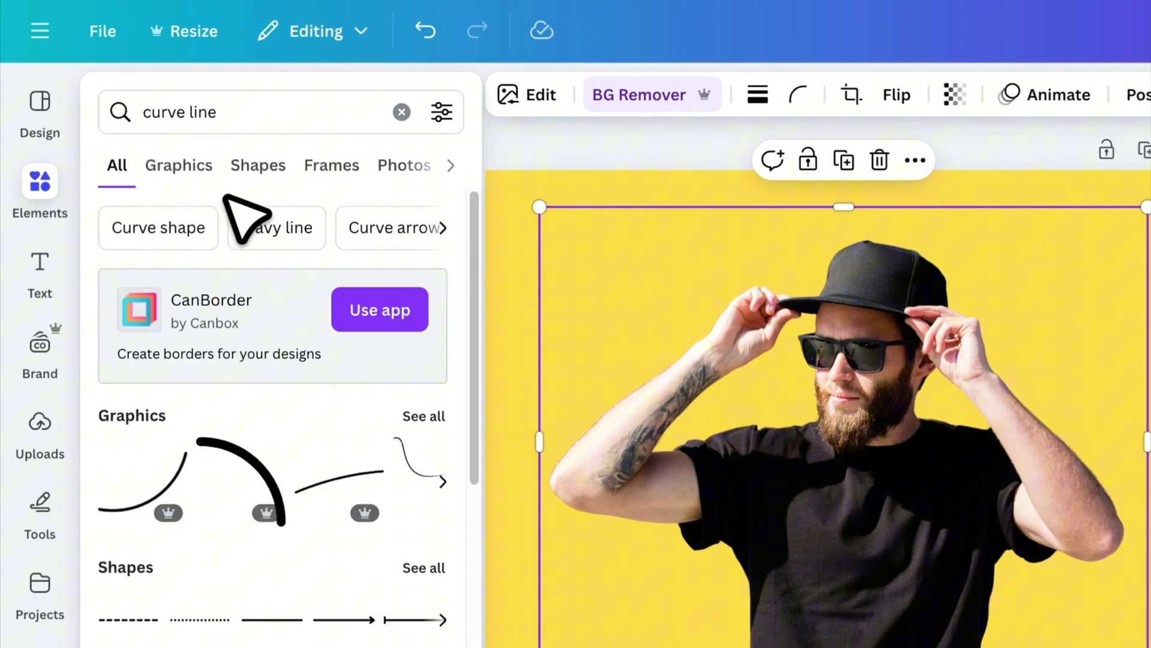
left_click(204, 168)
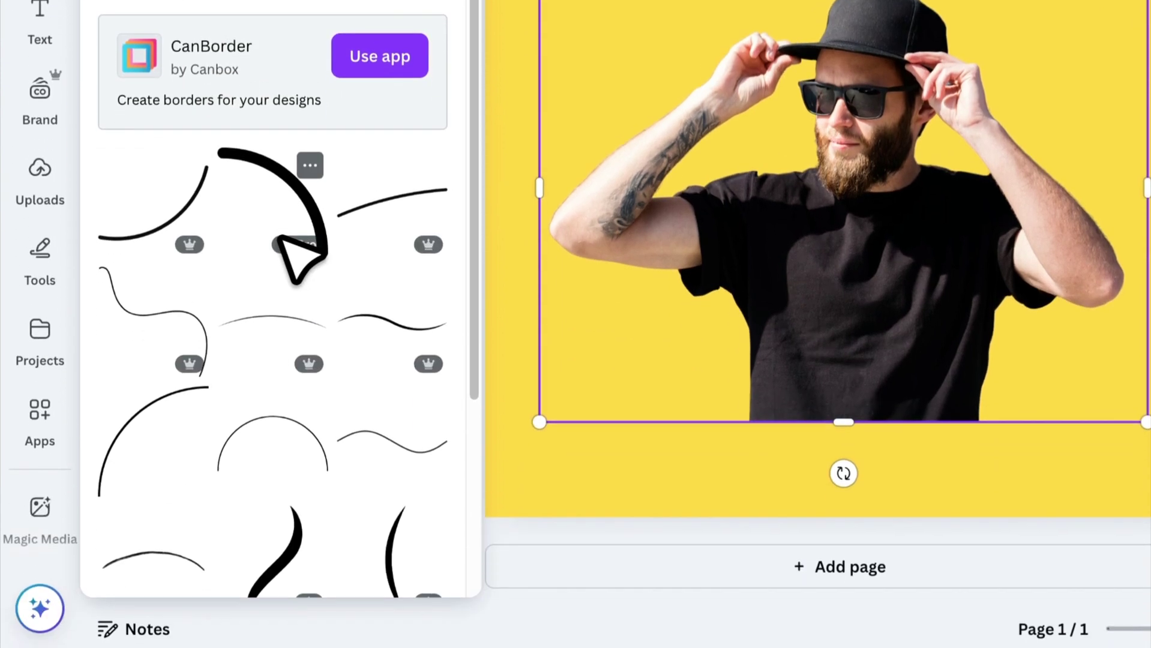
scroll(295, 258, "down", 10)
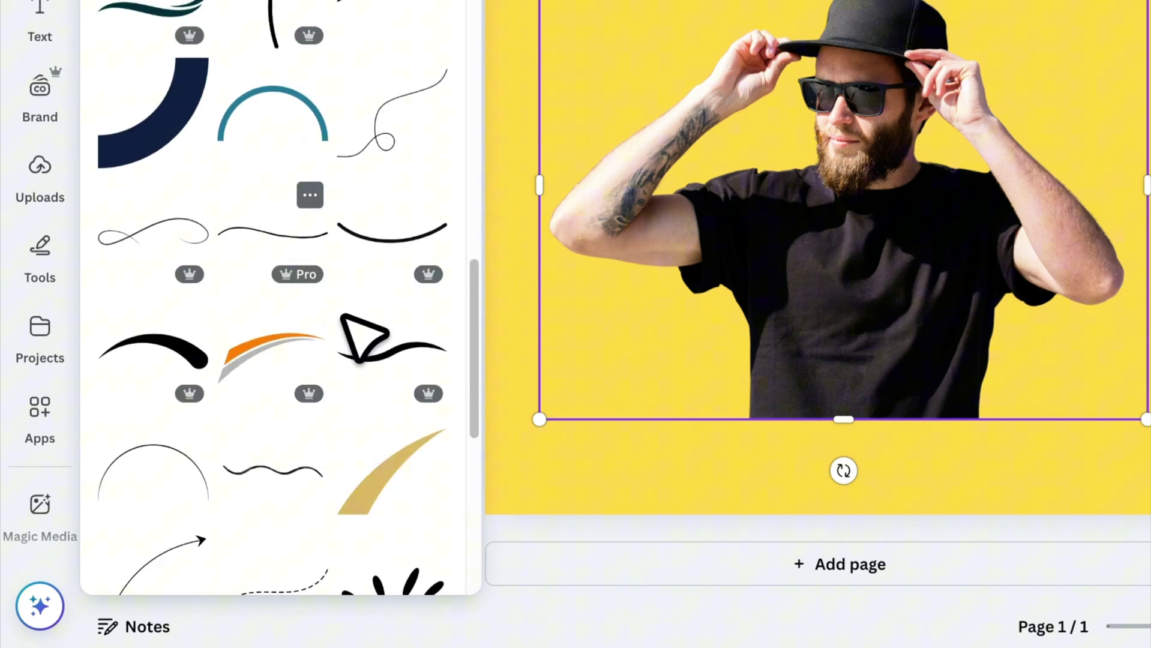
left_click(381, 353)
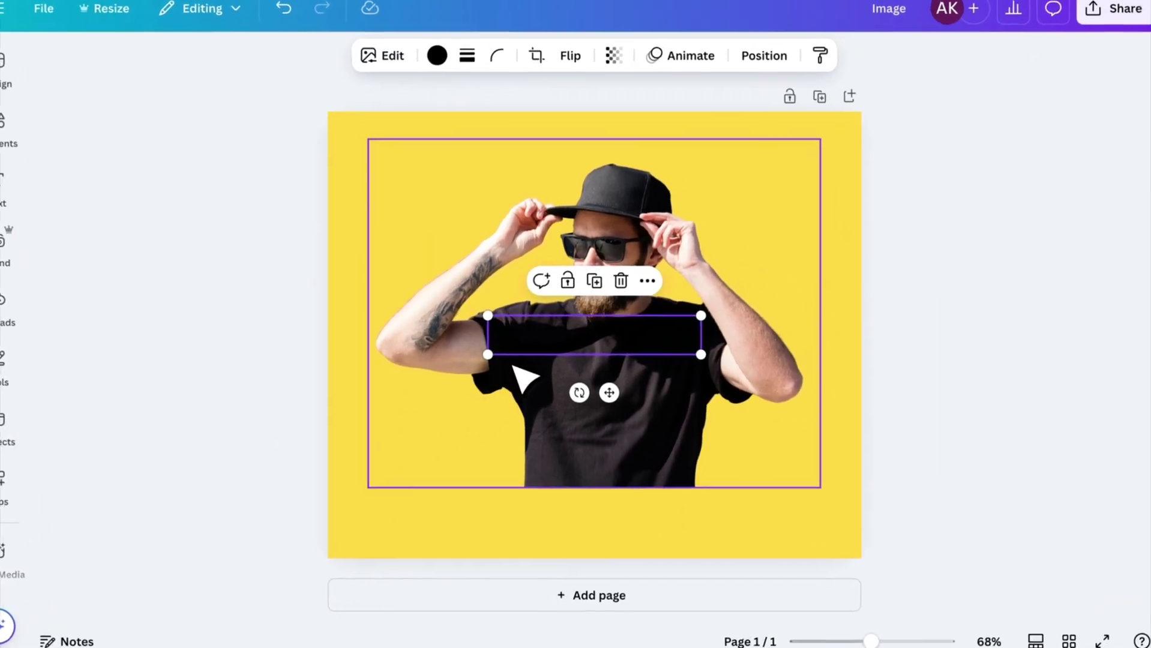
Enlarge the wavy line across the lower edge of the man's shirt and recolor it in the document's yellow.
left_click_drag(488, 354, 450, 359)
left_click_drag(561, 350, 595, 491)
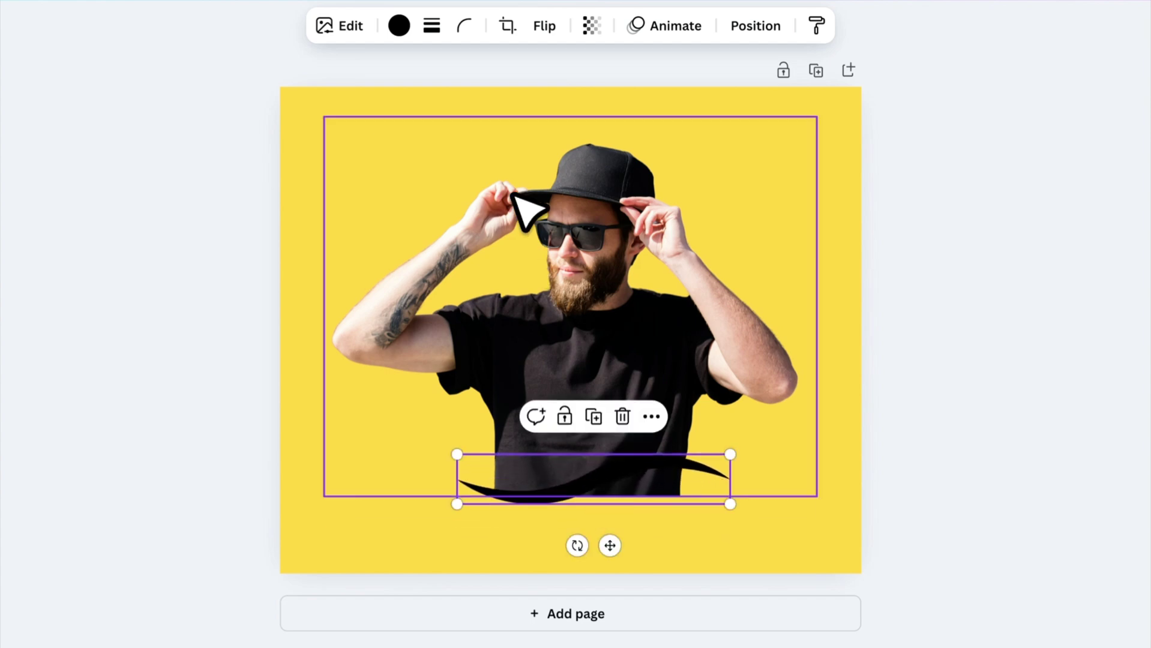
left_click(399, 25)
left_click(69, 165)
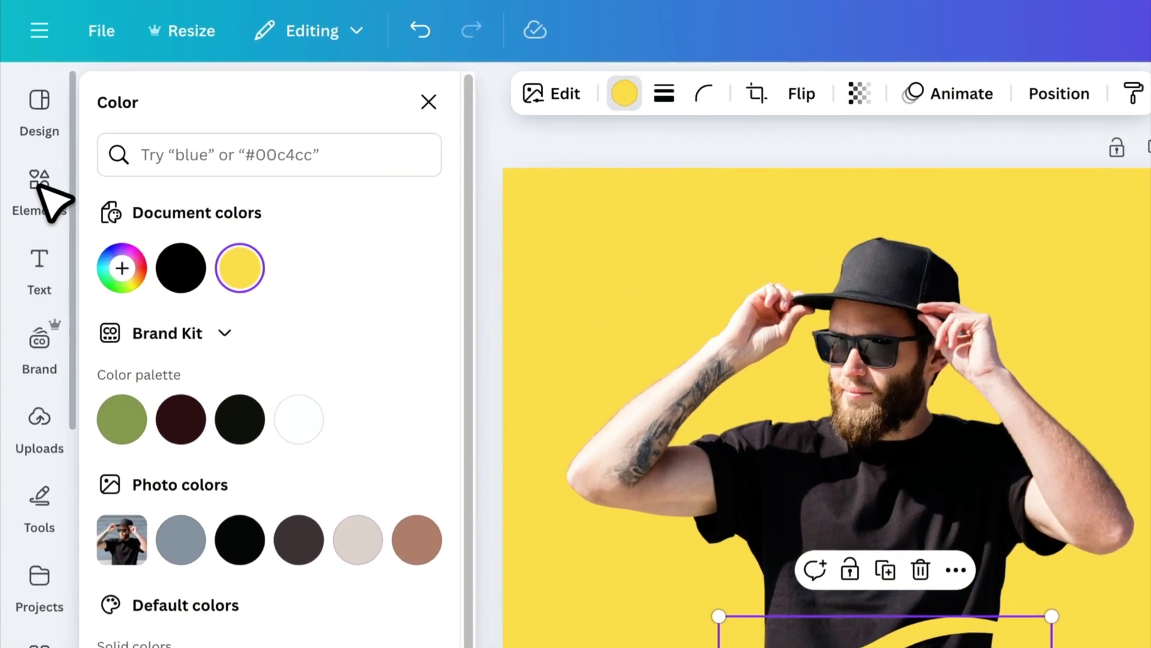
Insert a circle shape and flatten it into an ellipse covering the leftover shirt piece below the wavy line.
left_click(28, 137)
left_click(408, 103)
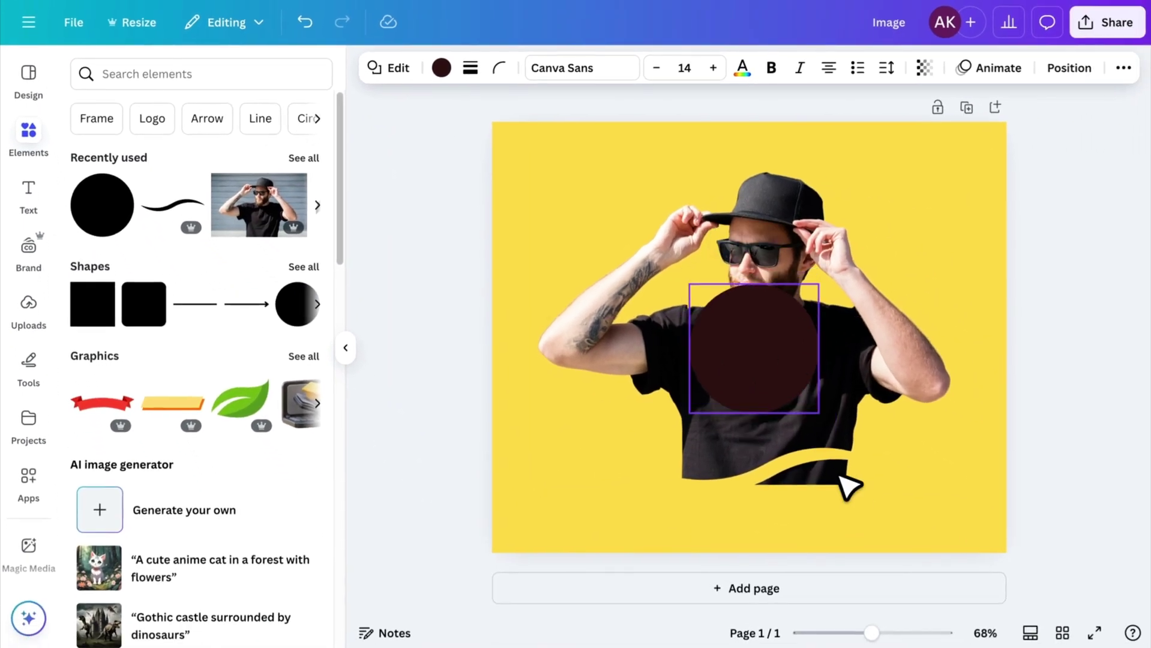
left_click_drag(848, 483, 911, 468)
left_click_drag(829, 404, 829, 455)
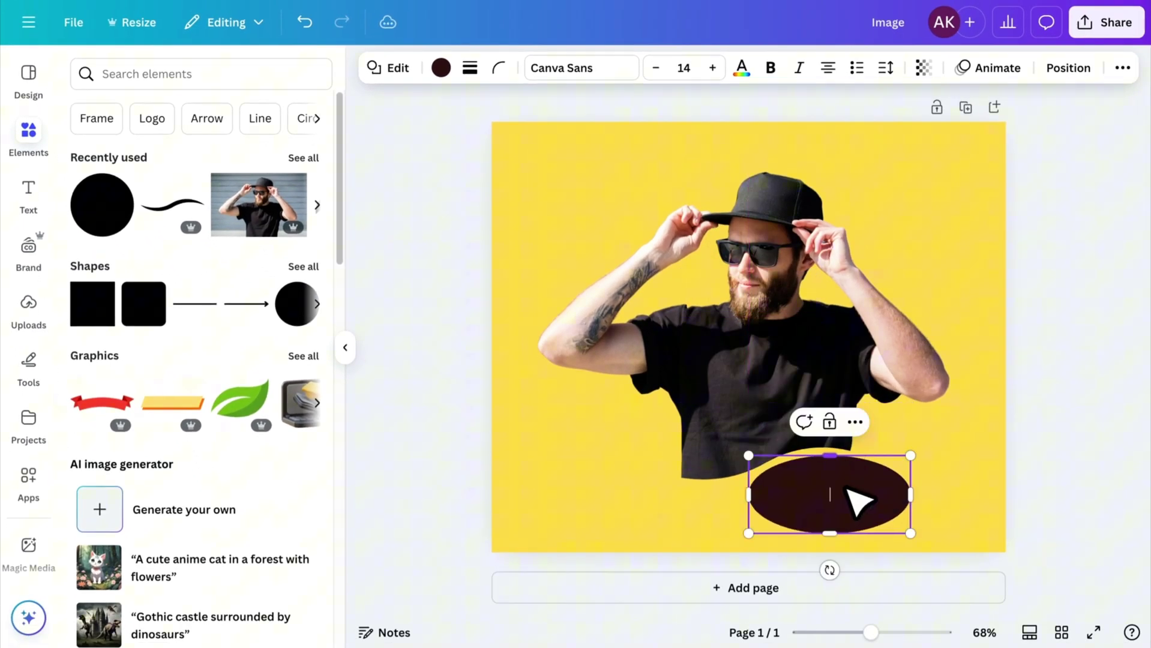
left_click_drag(829, 533, 829, 516)
left_click_drag(911, 484, 878, 483)
left_click_drag(843, 498, 856, 498)
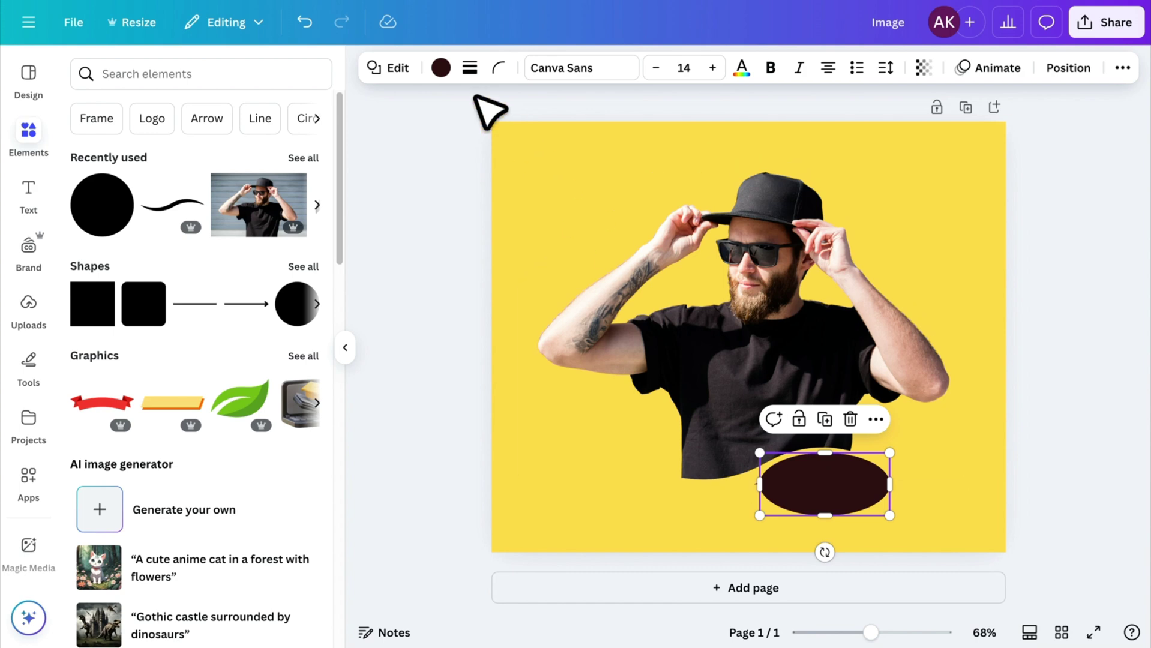
Recolor the ellipse in the document's yellow and widen it slightly to hide the remaining shirt edge.
left_click(441, 67)
left_click(217, 188)
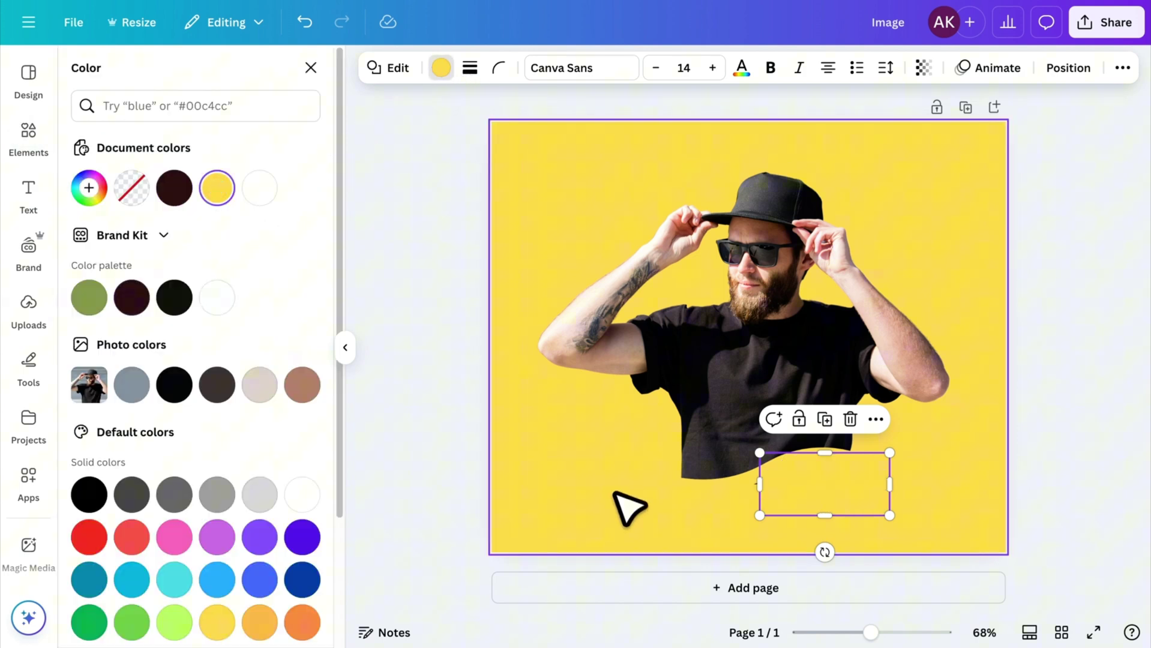
left_click(624, 522)
left_click(779, 499)
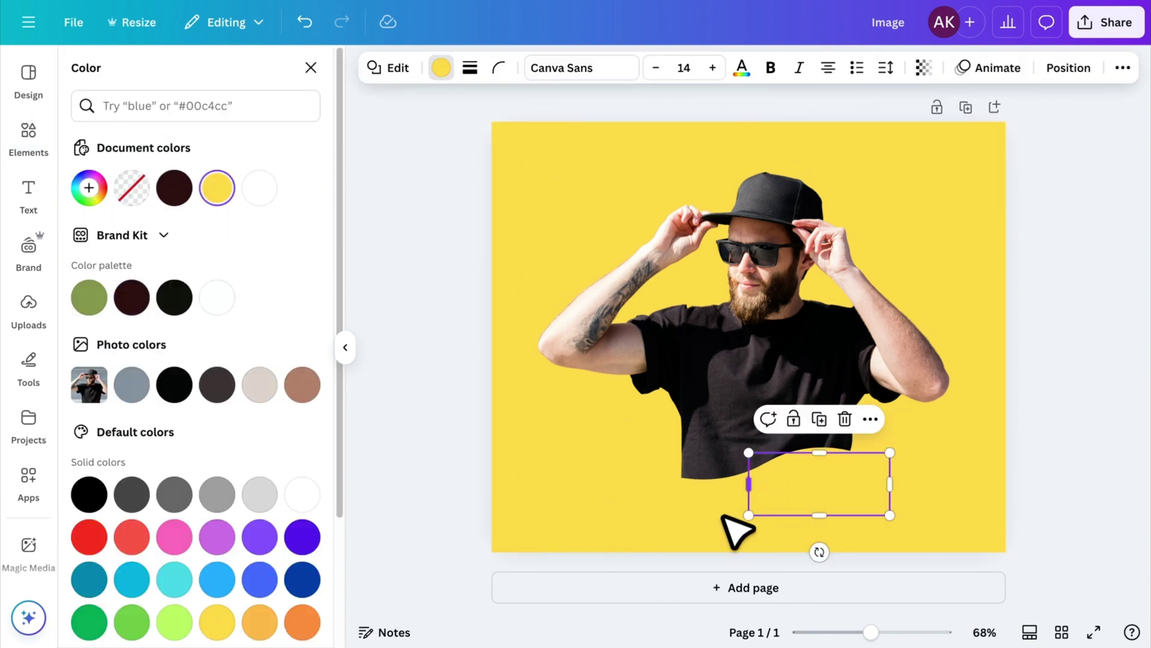
left_click(726, 534)
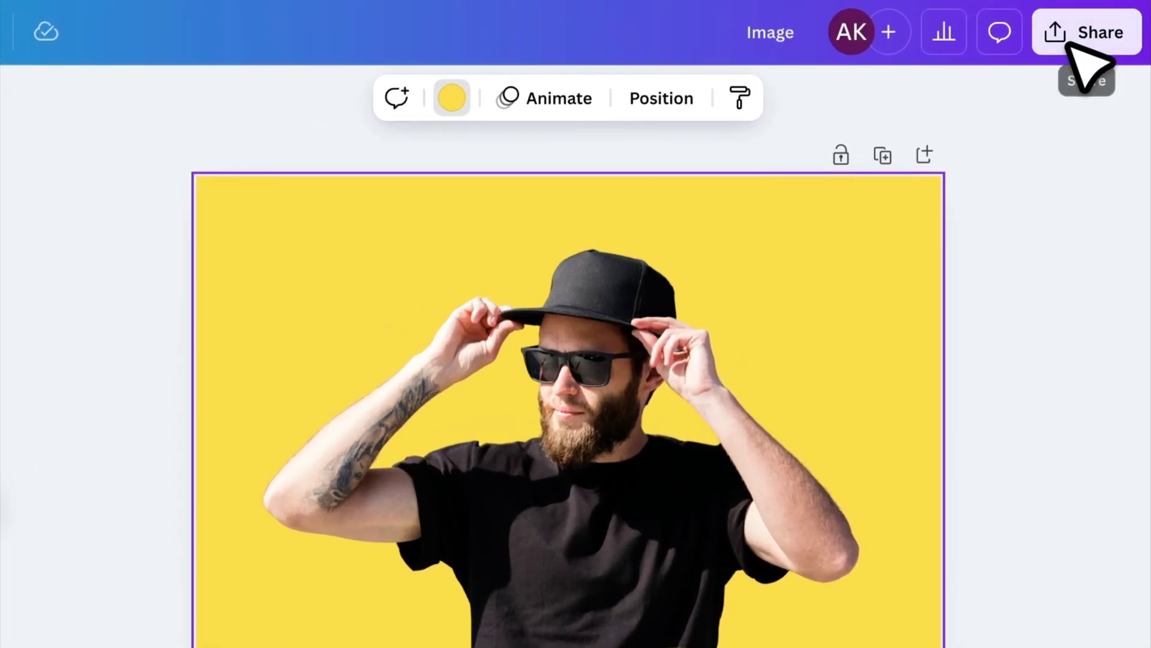
Download the finished design as a PNG image.
left_click(1105, 23)
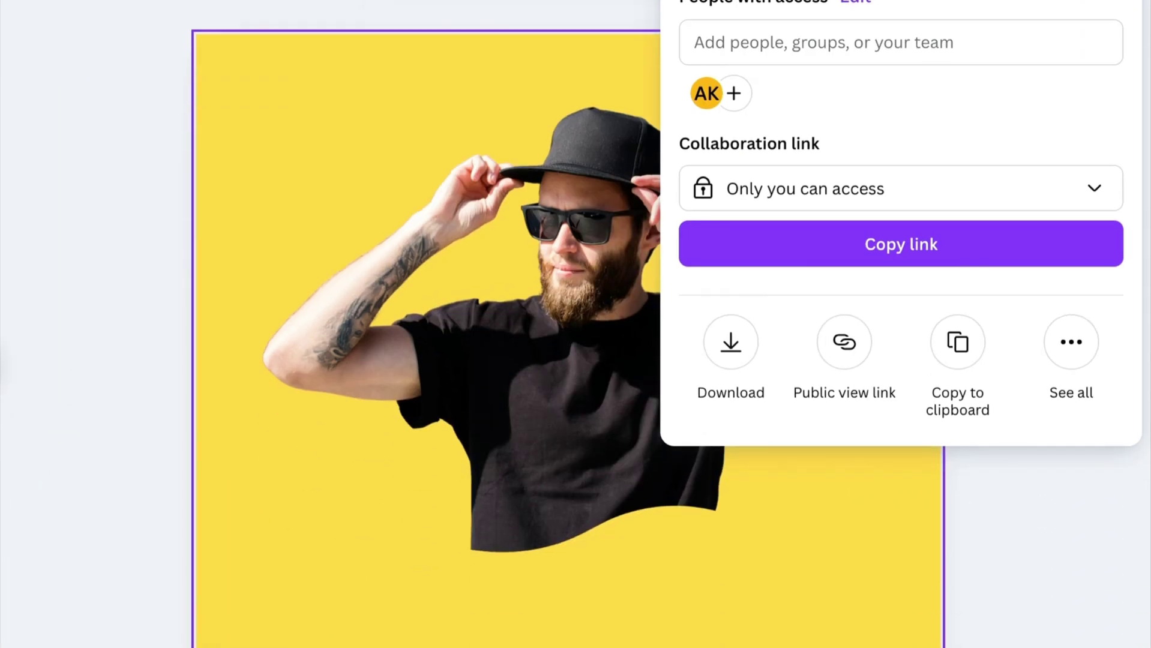
left_click(726, 345)
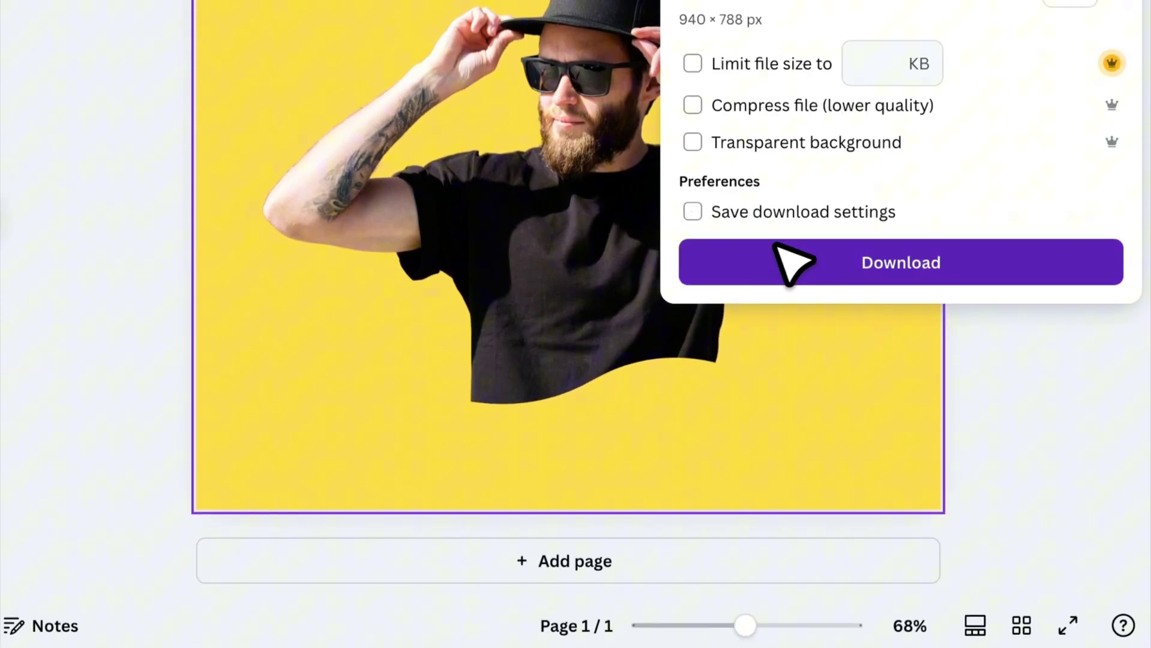
left_click(791, 262)
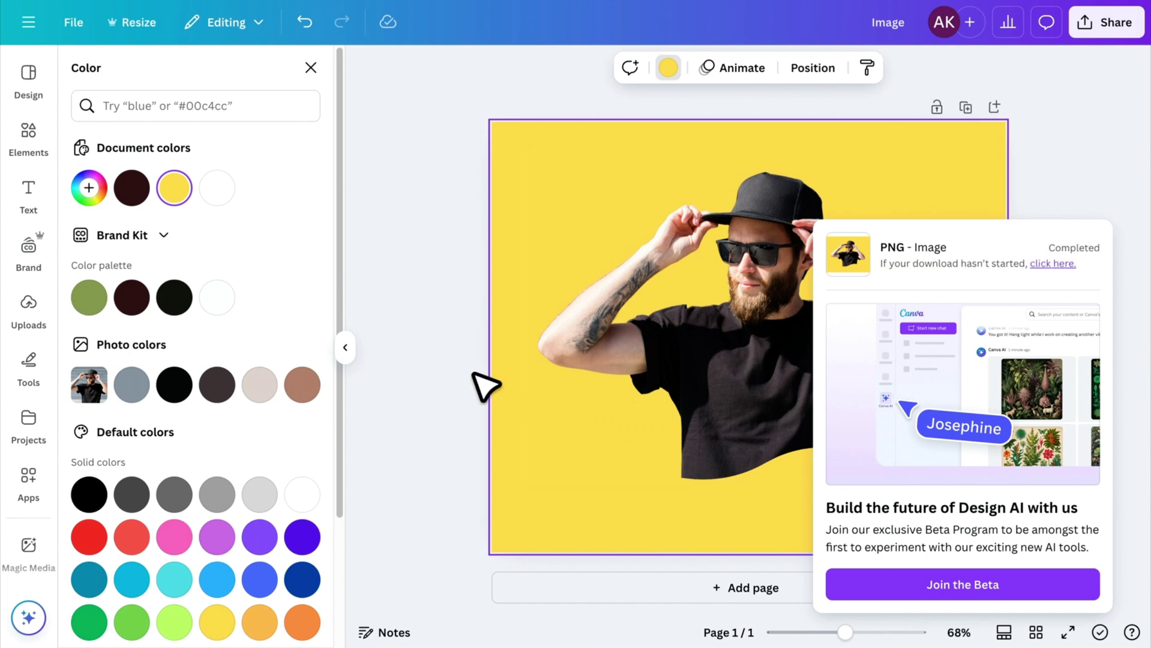
Add a second page and place the downloaded PNG from the browser's recent downloads on it.
left_click(472, 372)
left_click(345, 347)
left_click(714, 586)
left_click(982, 1)
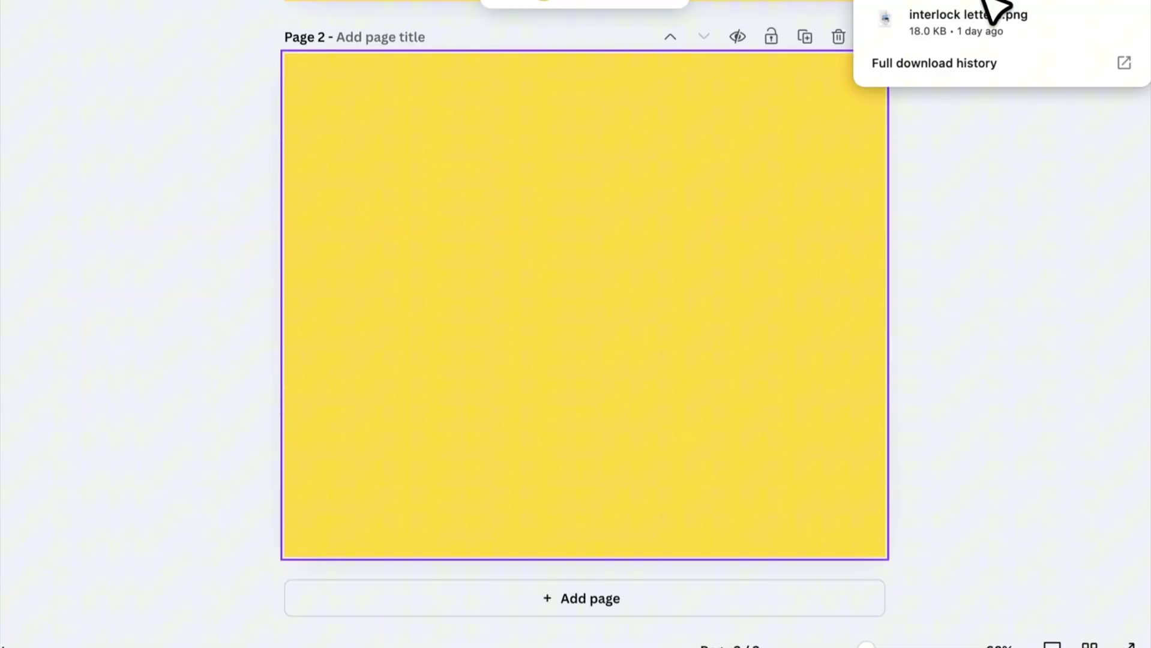
left_click_drag(717, 171, 719, 172)
Crop the empty margins around the man on page 2, then enlarge and center the cropped image.
left_click_drag(763, 454, 858, 534)
left_click_drag(632, 534, 680, 477)
left_click_drag(858, 316, 822, 303)
left_click_drag(406, 316, 437, 315)
left_click_drag(629, 155, 628, 187)
left_click_drag(437, 188, 327, 110)
left_click_drag(577, 306, 585, 276)
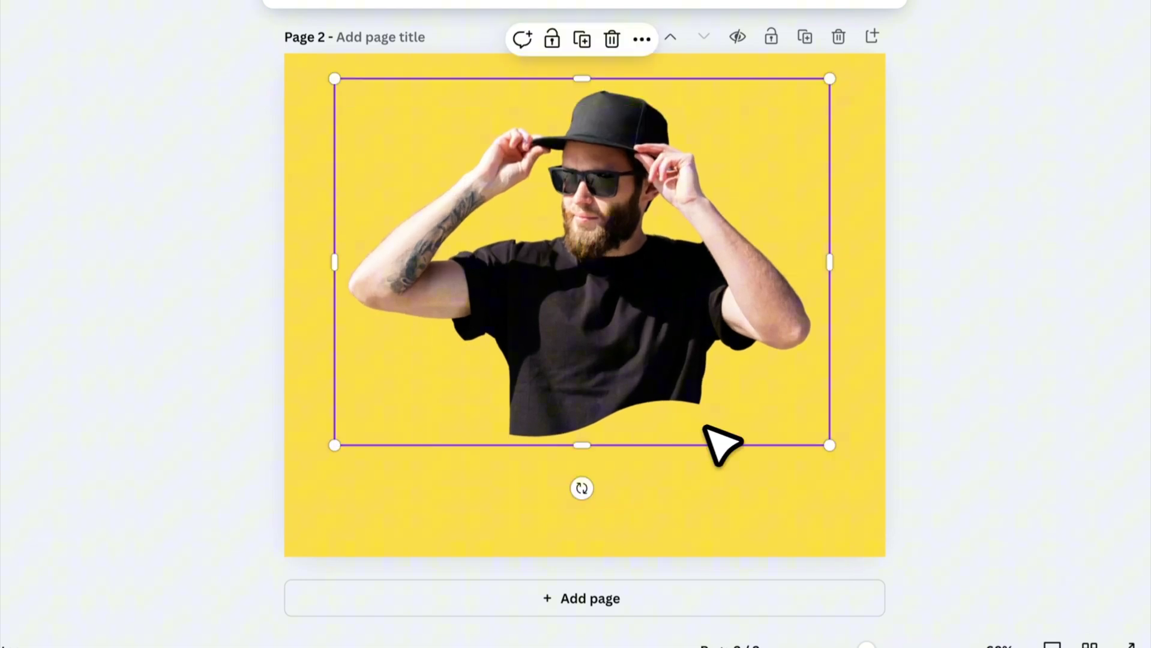
left_click_drag(830, 444, 848, 457)
left_click_drag(728, 367, 773, 423)
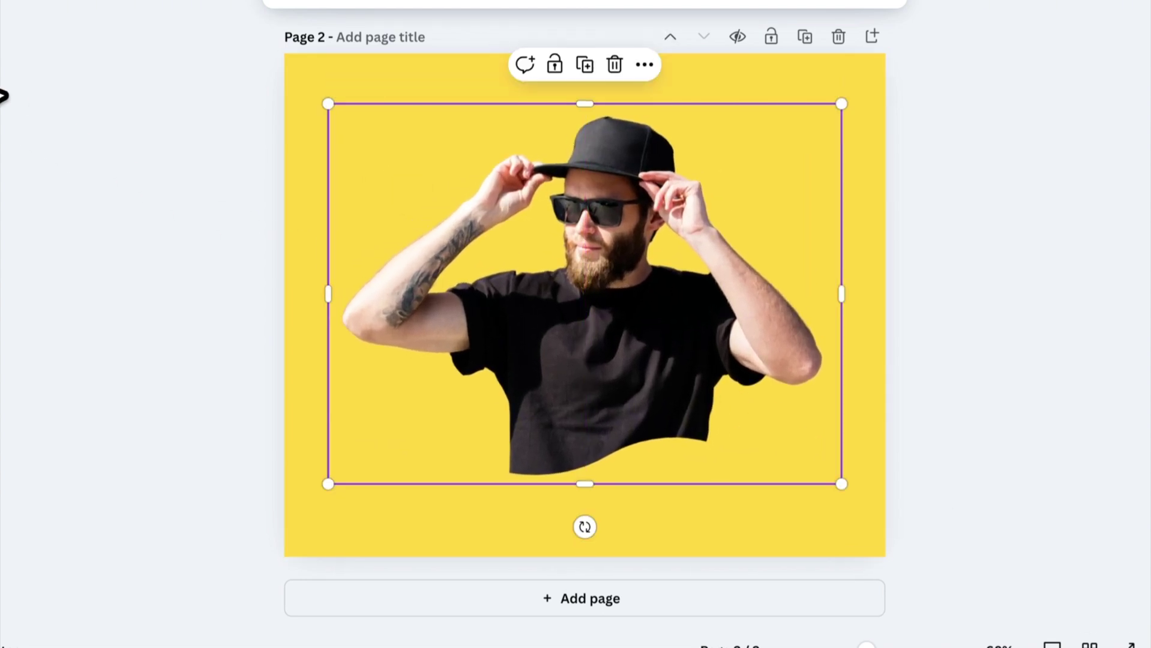
Insert the recently used black wavy line and position it along the curved lower edge of the shirt on page 2.
mouse_move(1, 90)
left_click(111, 162)
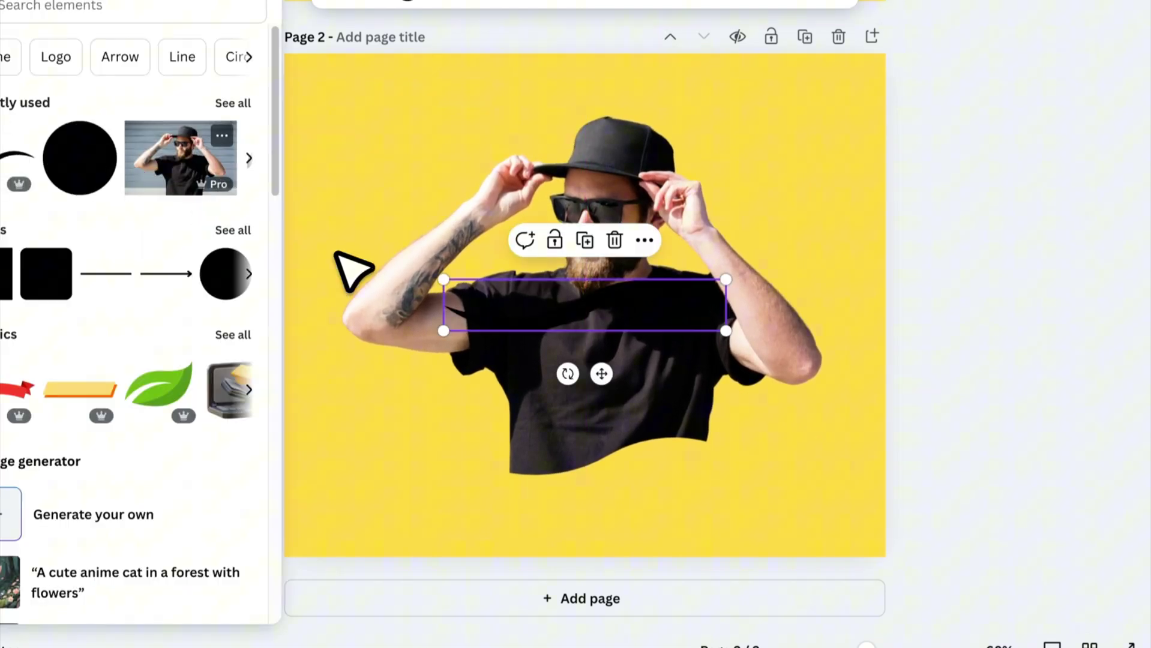
left_click_drag(624, 318, 648, 469)
left_click(816, 493)
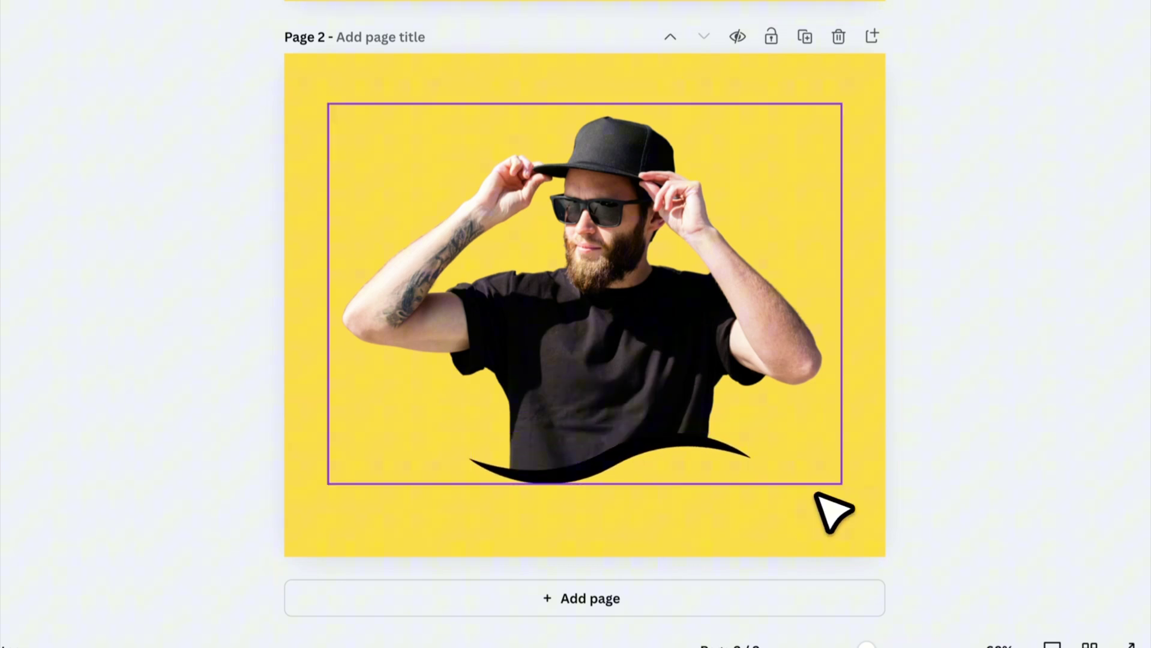